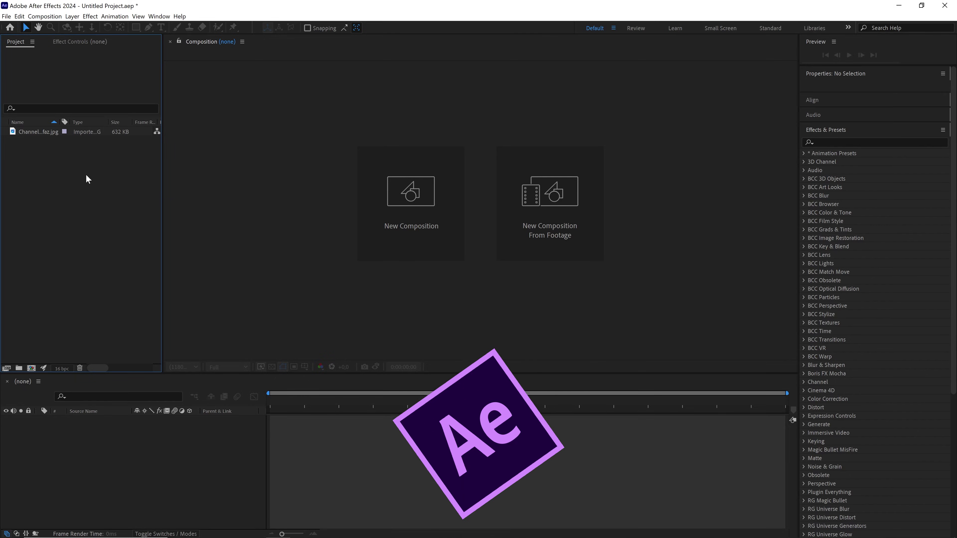
Create a project folder named comps and select it
left_click(18, 368)
type("comps")
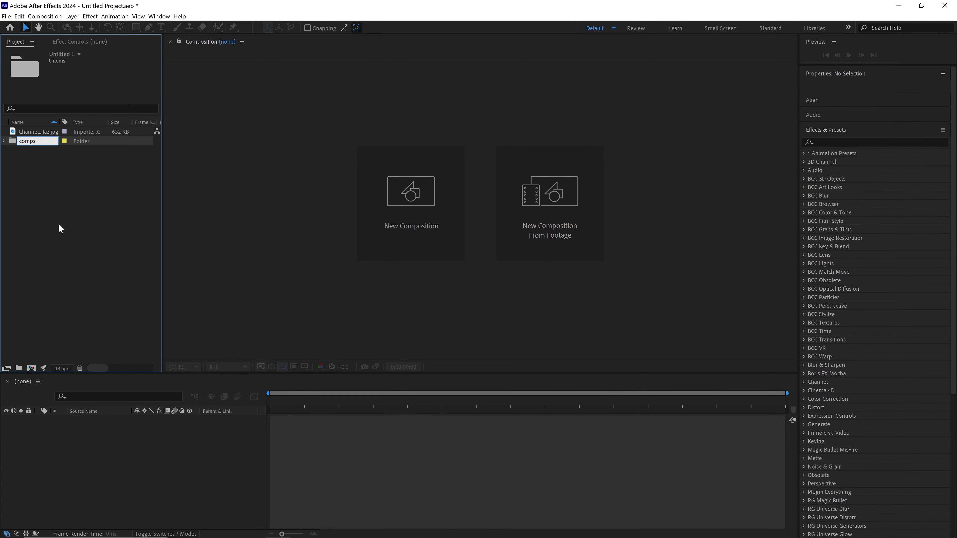
left_click(59, 229)
left_click(32, 147)
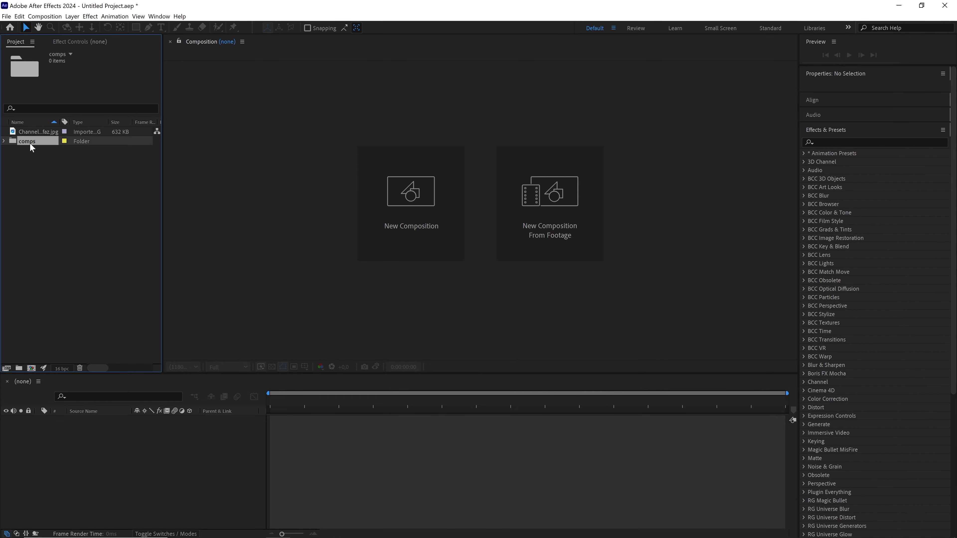
Create a 1920×1080, 30 fps, 0:00:30:00 composition named Principal in comps
left_click(53, 16)
left_click(49, 26)
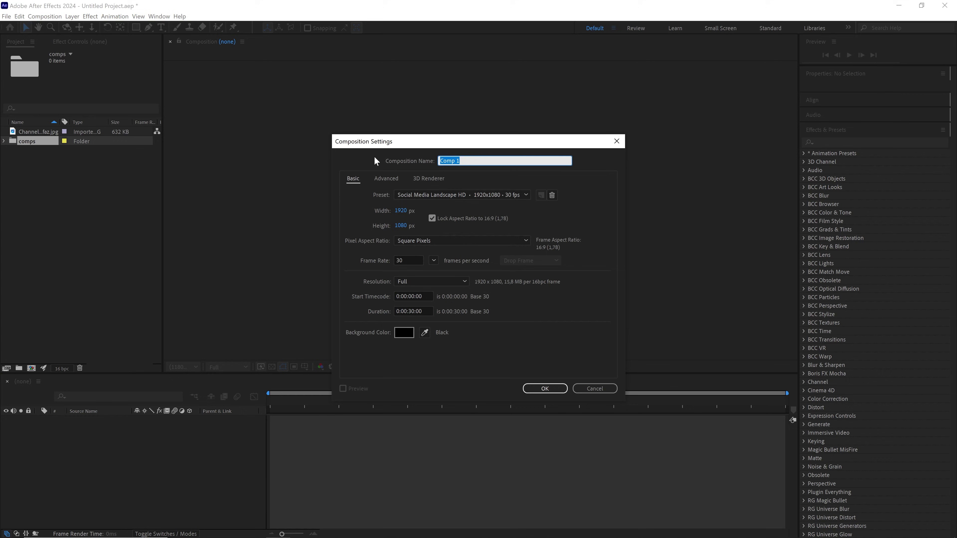
type("Principal")
left_click(405, 212)
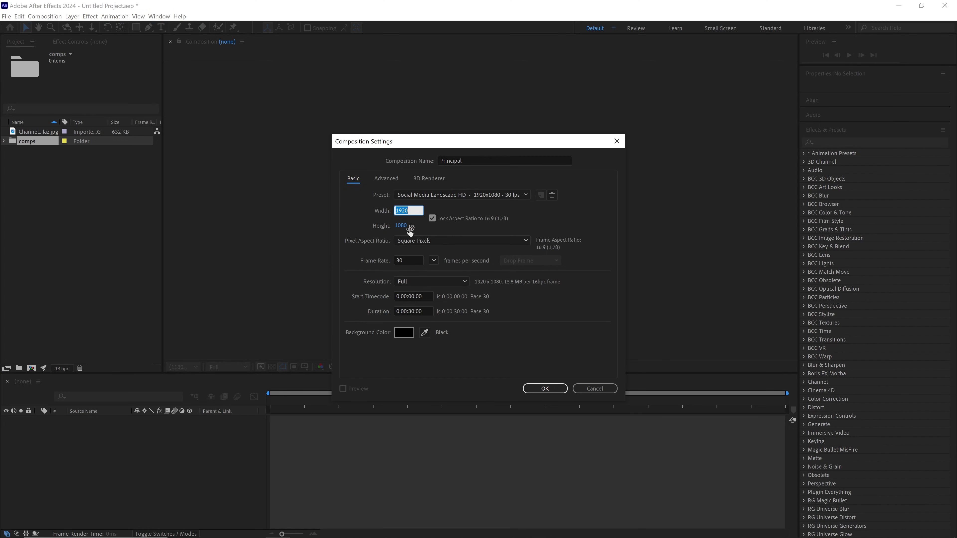
left_click(401, 225)
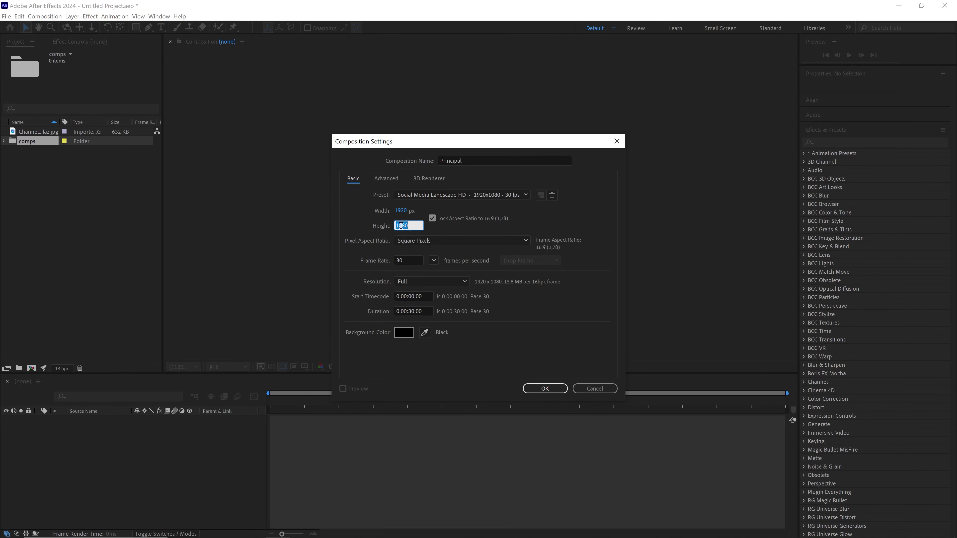
left_click(413, 260)
left_click(424, 310)
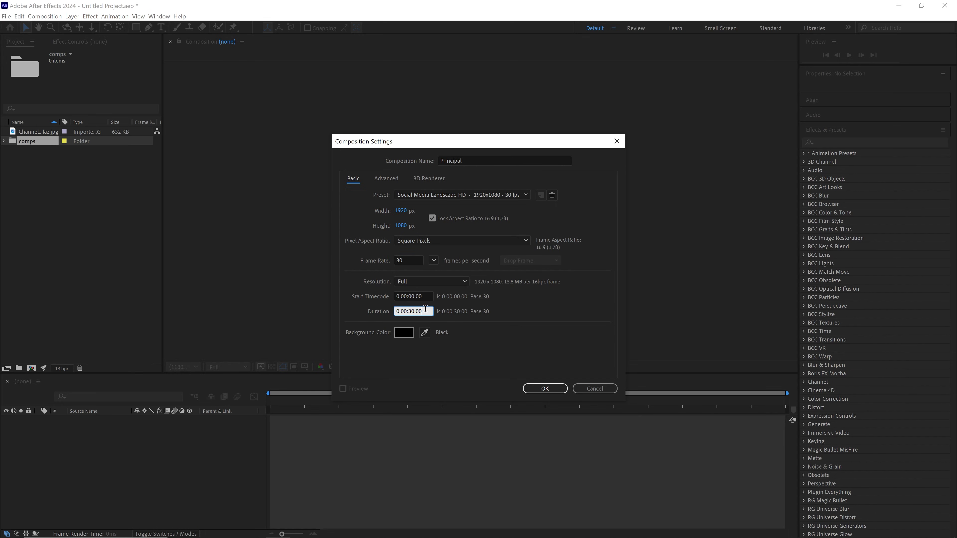
left_click(547, 386)
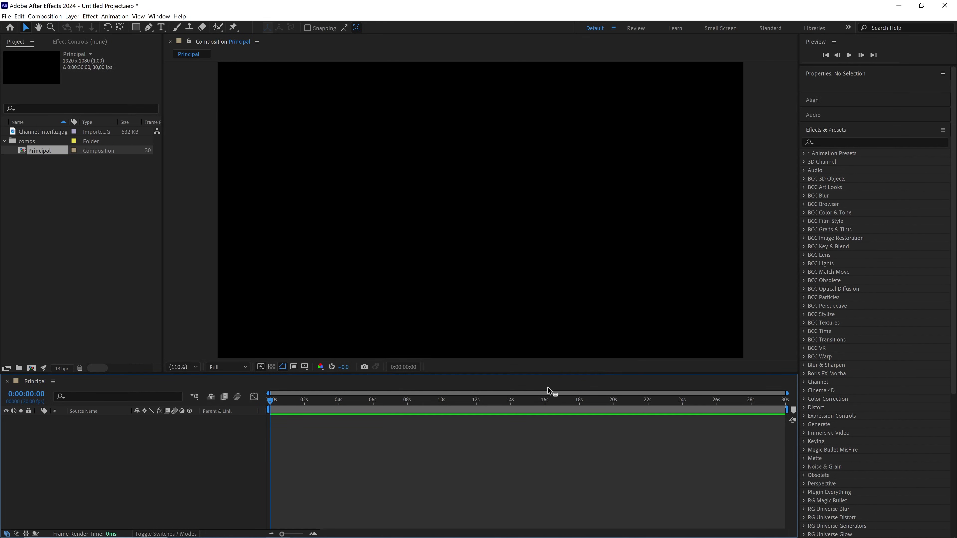
left_click(44, 16)
Create two 1920×1080 compositions named Placeholder matte and Placeholder
left_click(49, 25)
type("Placeholder matte")
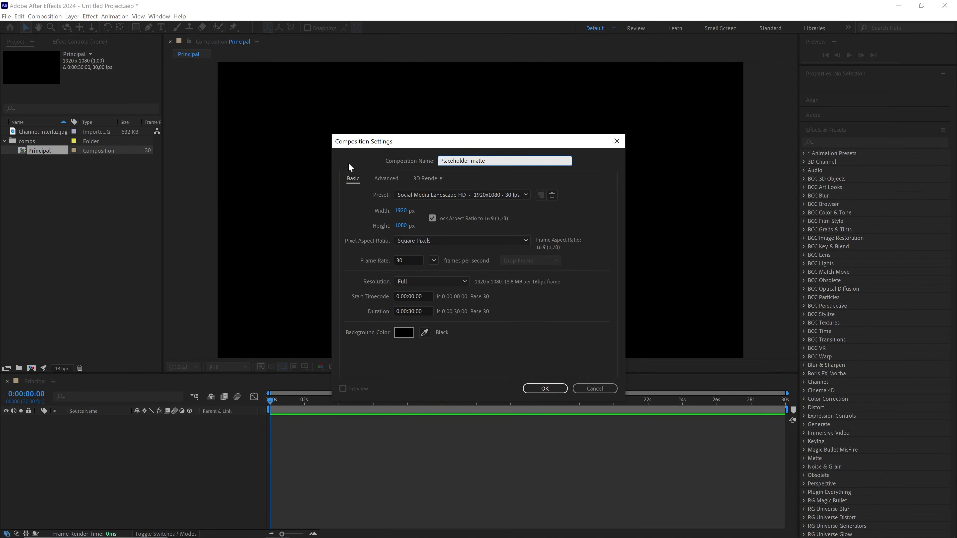
left_click(556, 390)
left_click(44, 16)
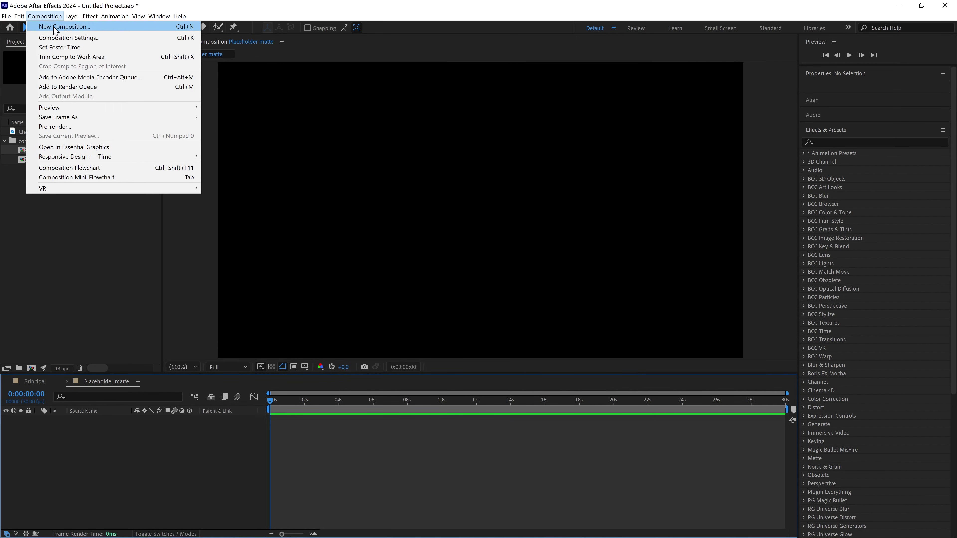
left_click(53, 25)
type("Placeholder")
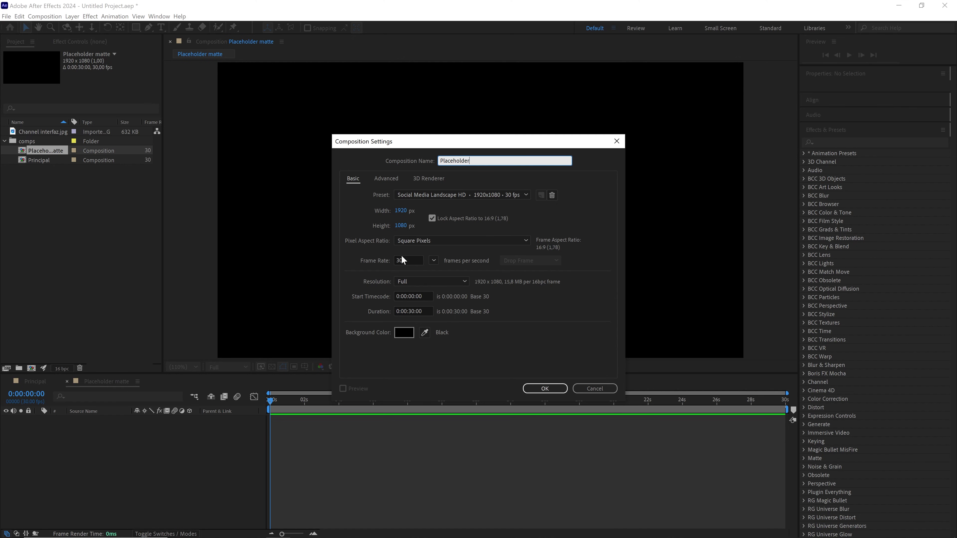
left_click(550, 390)
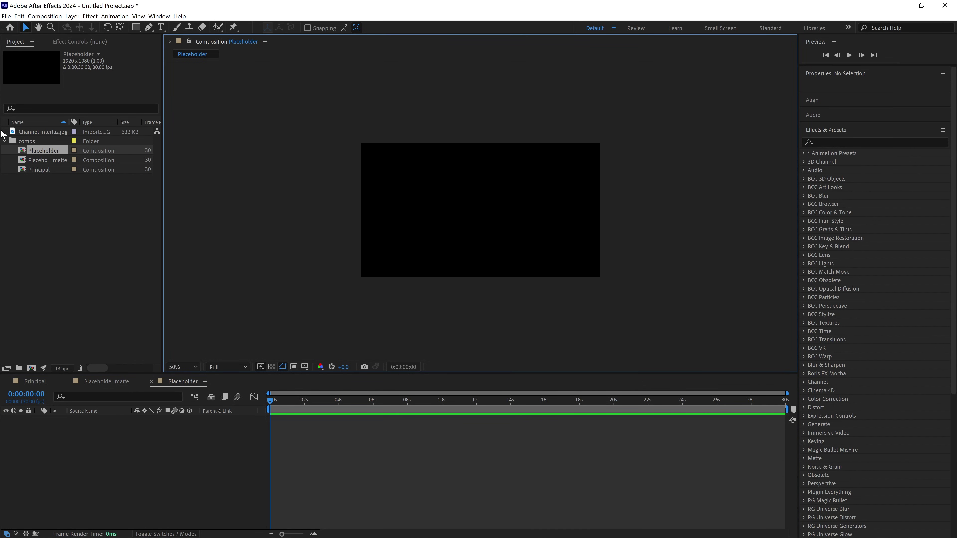
Place the channel screenshot JPG in Placeholder, then nest Placeholder inside Placeholder matte
left_click_drag(50, 133, 128, 445)
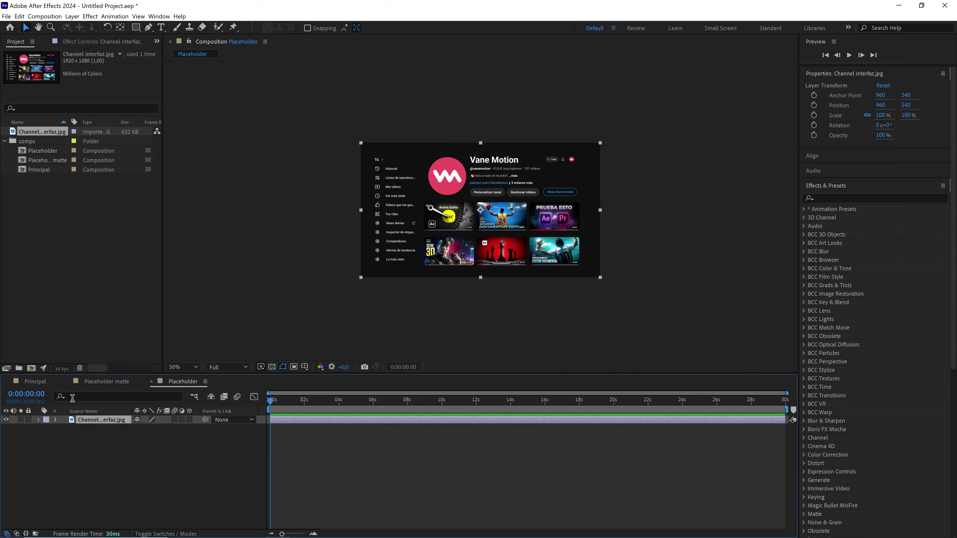
left_click(108, 382)
left_click_drag(52, 155, 125, 452)
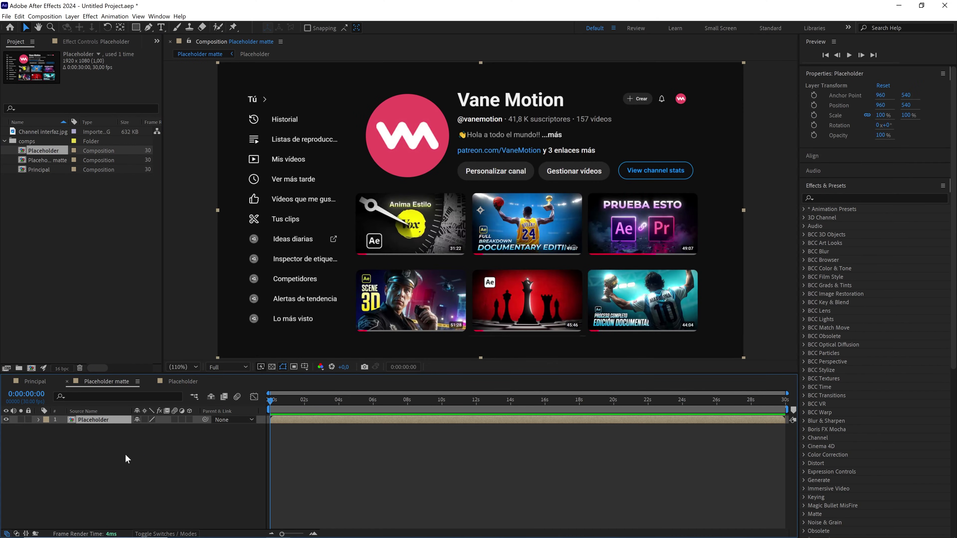
Add a new shape layer named matte to Placeholder matte
right_click(126, 459)
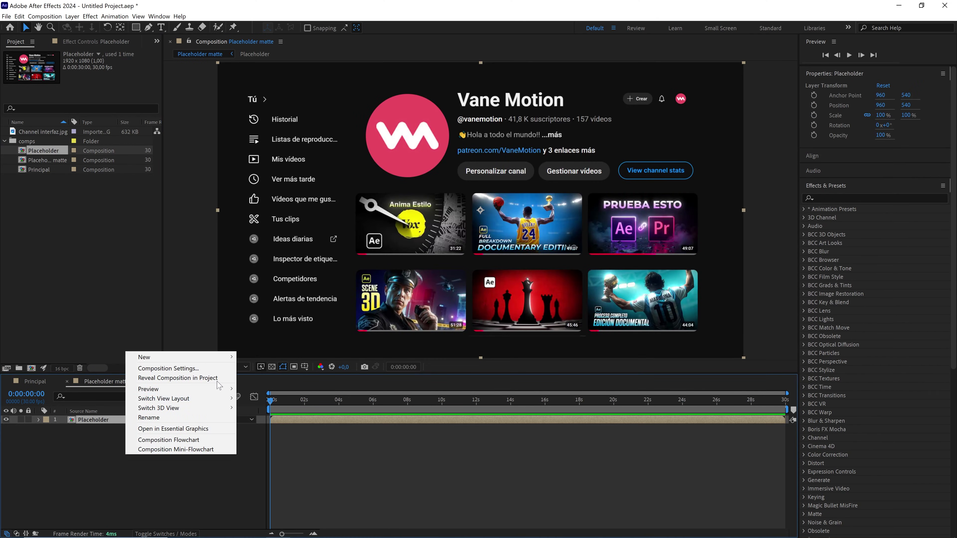
mouse_move(220, 360)
left_click(279, 418)
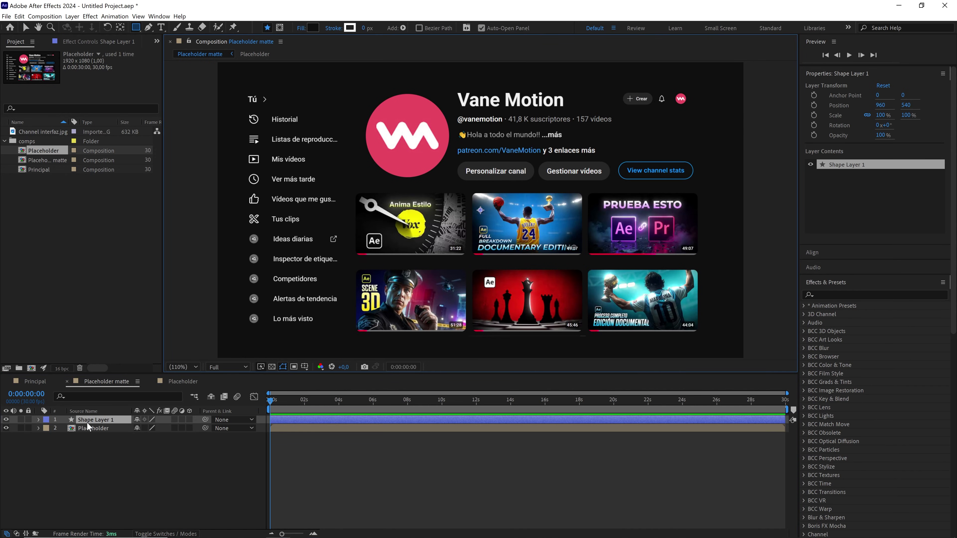
key("Return")
type("matte")
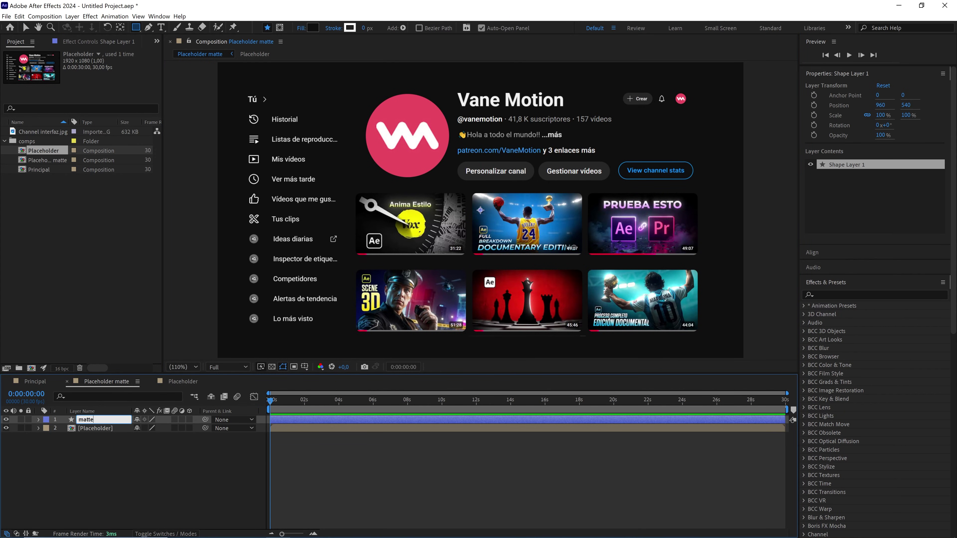
left_click(39, 421)
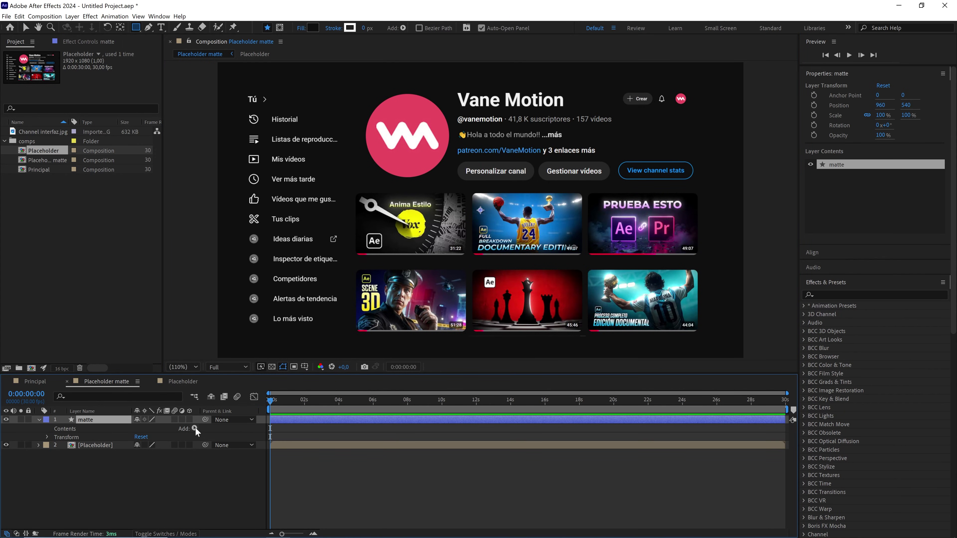
Give the matte layer a rectangle path with a red fill and start enlarging it
left_click(195, 429)
left_click(128, 238)
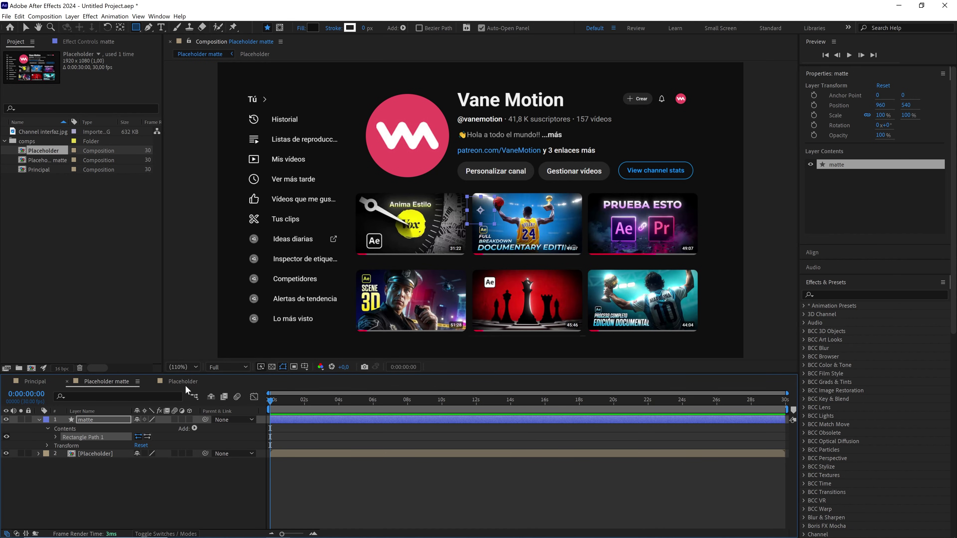
left_click(194, 429)
left_click(124, 281)
scroll(497, 247, "down", 3)
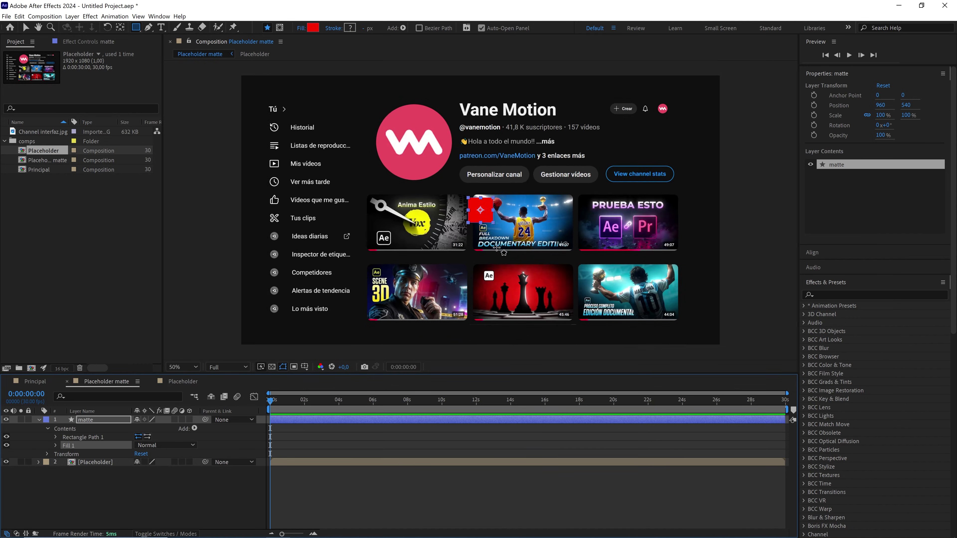
scroll(497, 247, "down", 2)
left_click(56, 437)
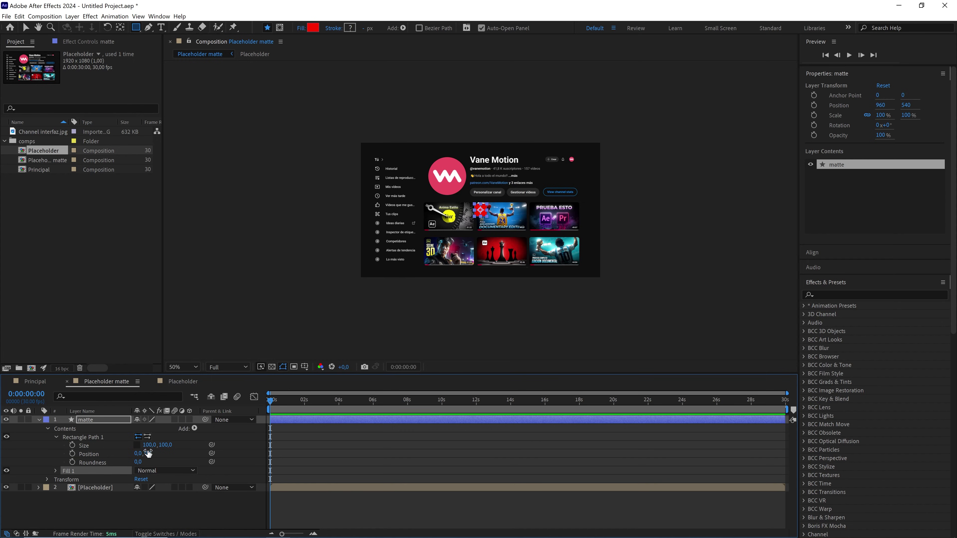
left_click_drag(150, 444, 258, 448)
type("1920")
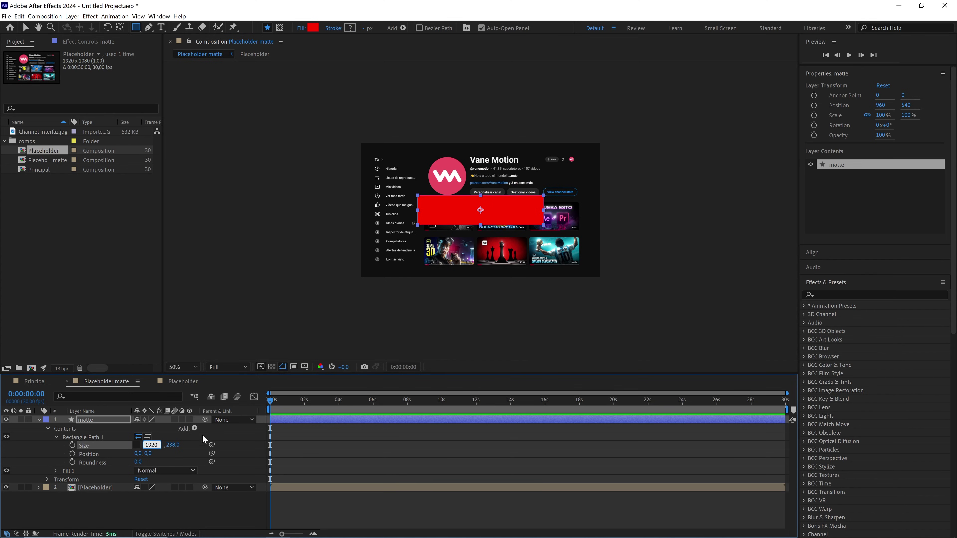
Make the matte rectangle 1920×1080 with a roundness of 200
key("Return")
left_click(166, 445)
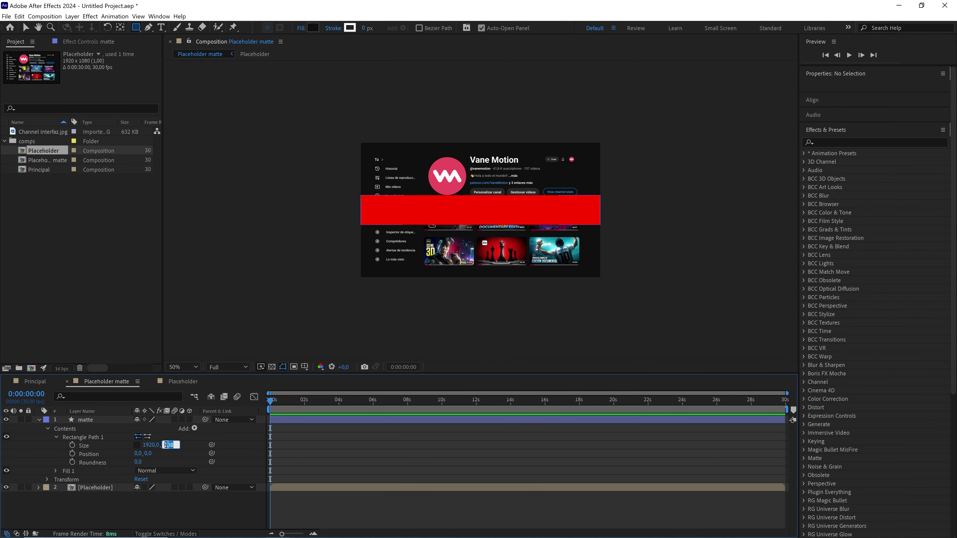
type("1030")
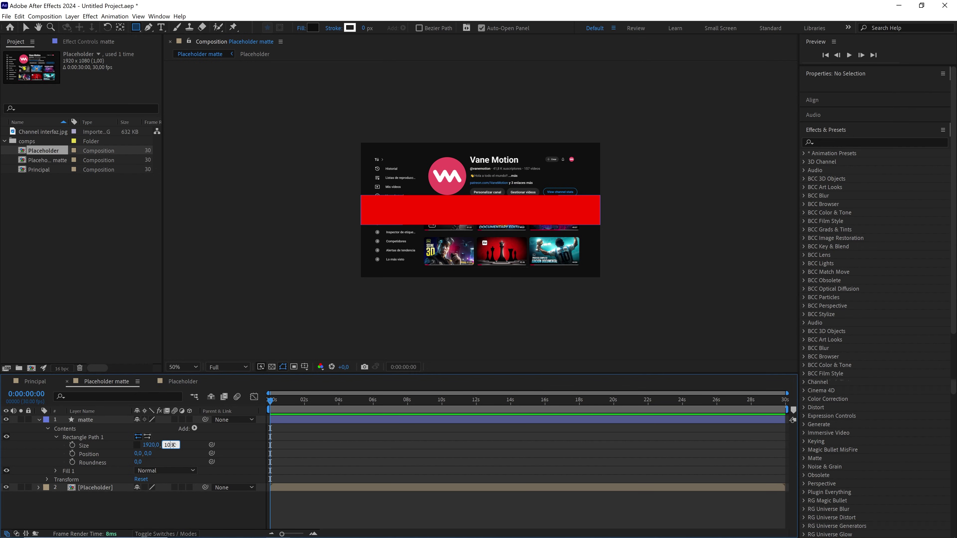
key("Return")
left_click_drag(138, 462, 151, 463)
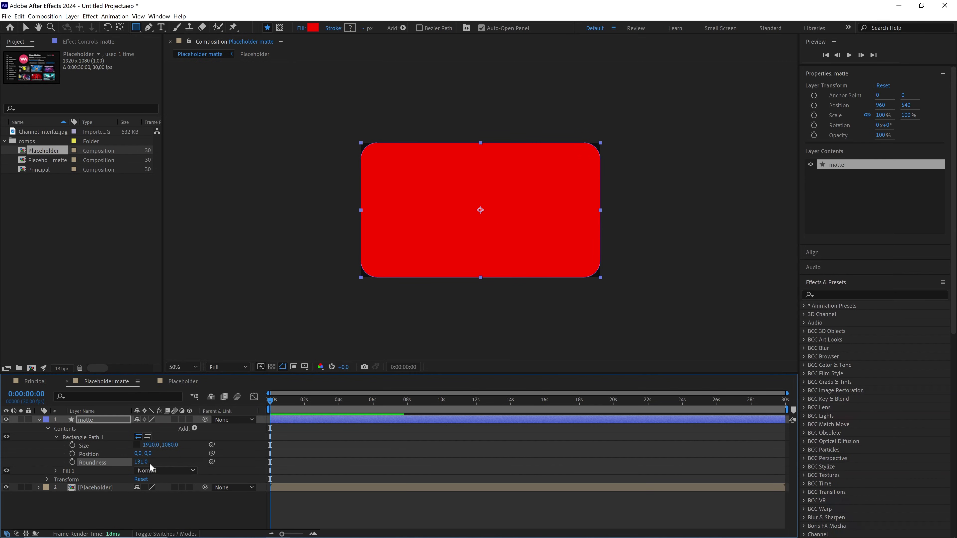
left_click(144, 462)
type("200")
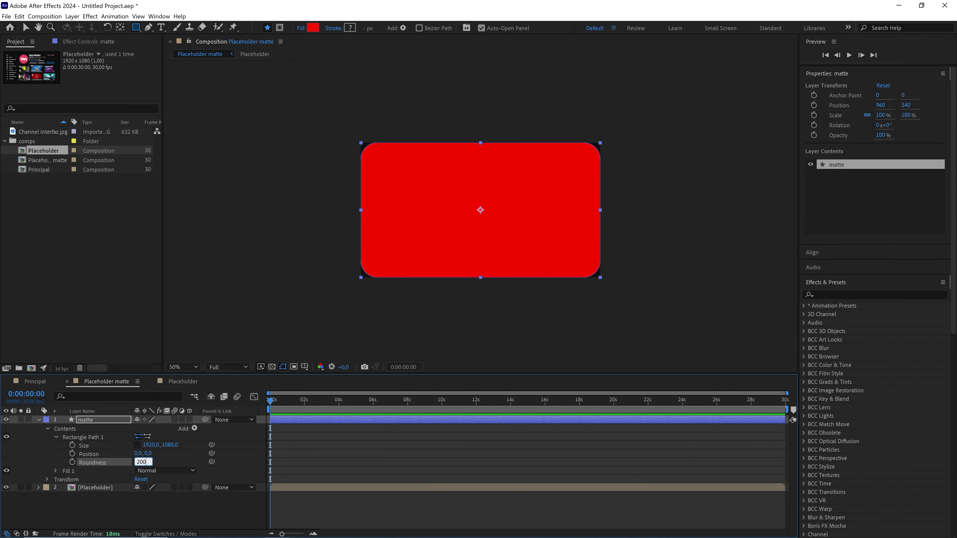
left_click(163, 456)
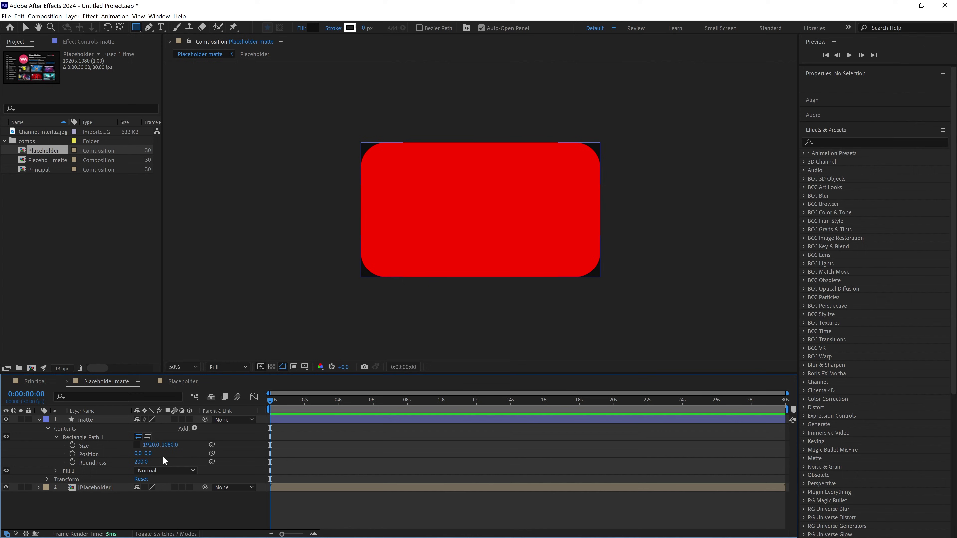
Select the Placeholder layer and show the Modes column with F4
left_click(110, 487)
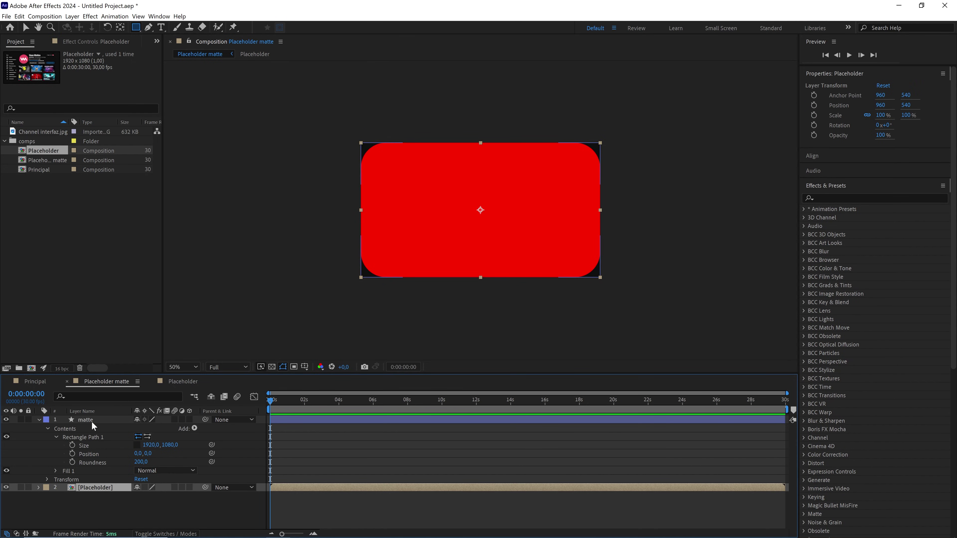
key("F4")
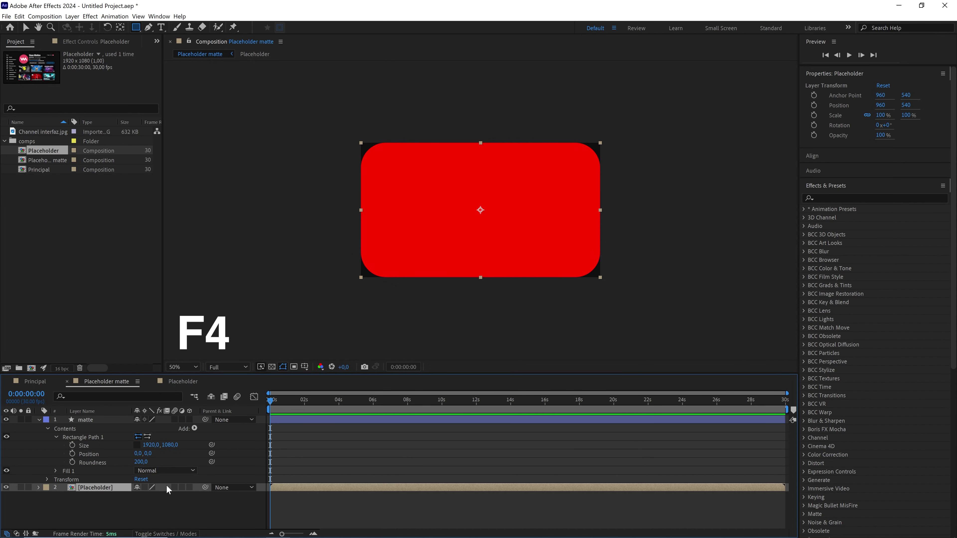
key("F4")
key("F4")
key("F4")
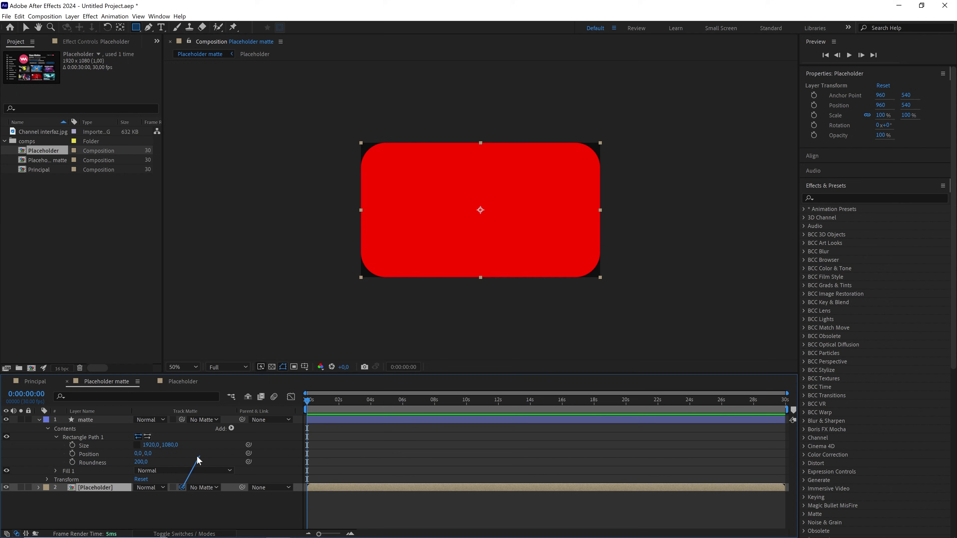
Use the matte layer as Placeholder's track matte and check the rounded corners against the transparency grid
left_click_drag(197, 458, 198, 456)
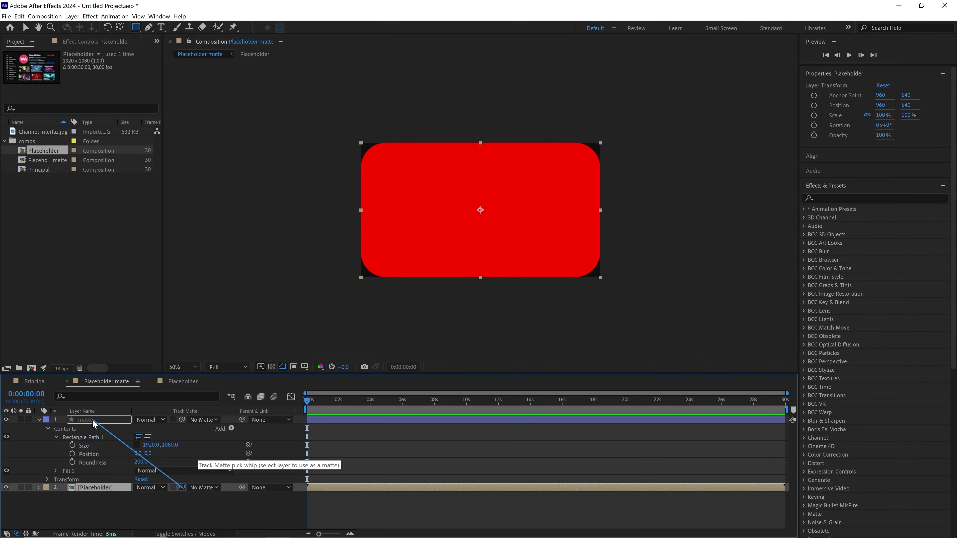
left_click_drag(92, 420, 92, 419)
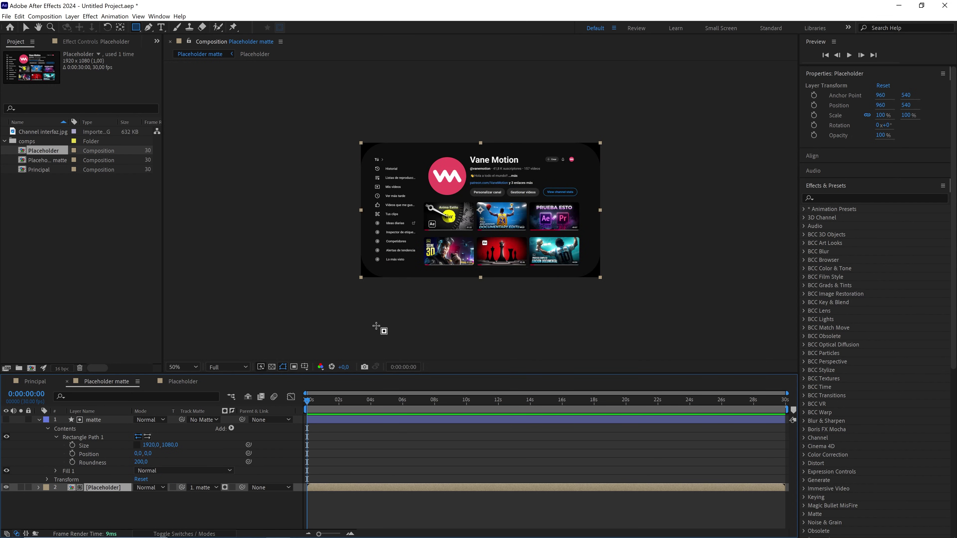
key("period")
left_click(275, 367)
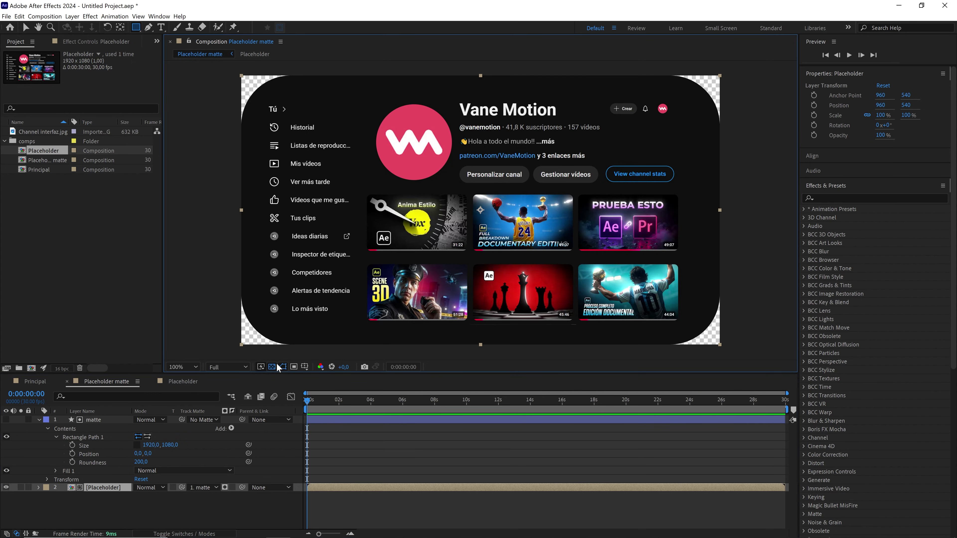
left_click(275, 367)
left_click(277, 366)
Select the matte shape layer and copy it
left_click(39, 419)
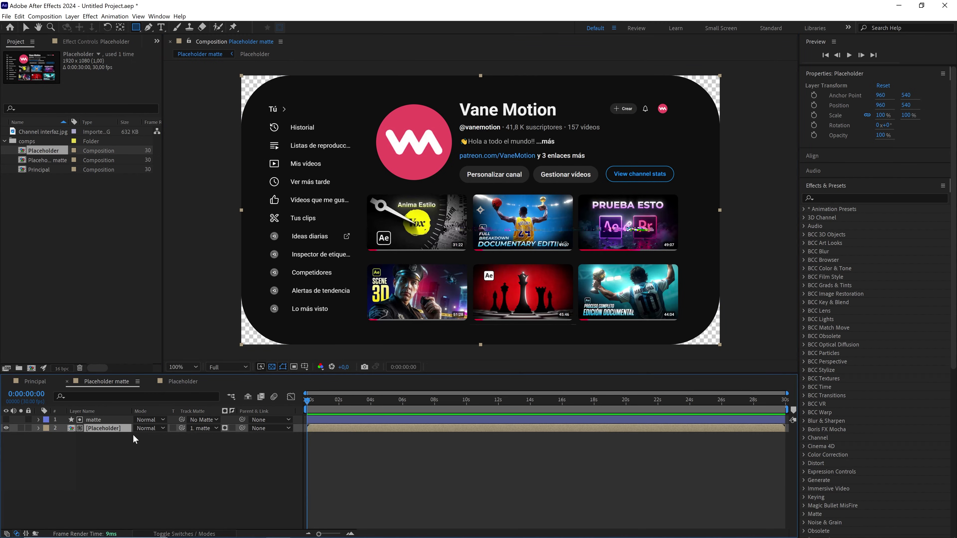
left_click(100, 418)
key("ctrl+c")
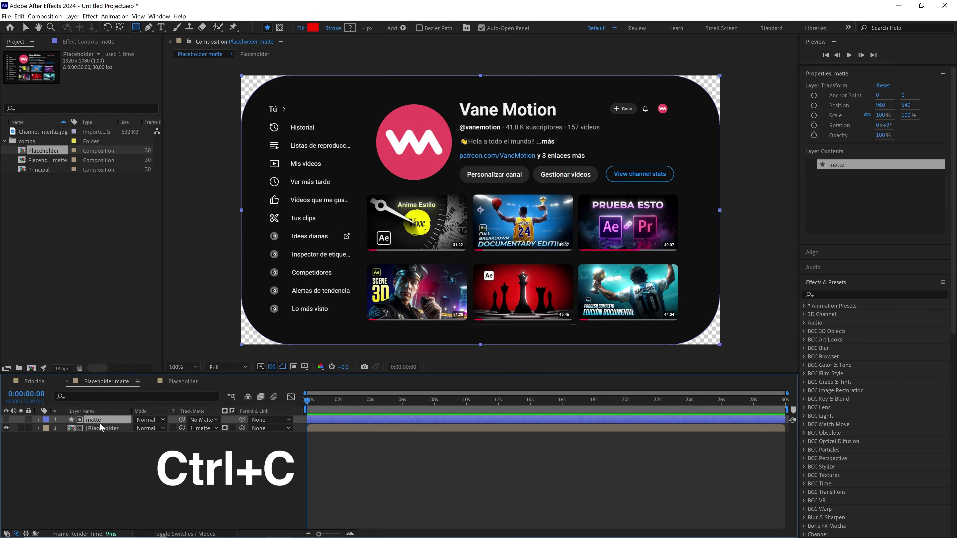
Add Placeholder matte to the Principal comp and paste the matte layer above it
left_click(37, 381)
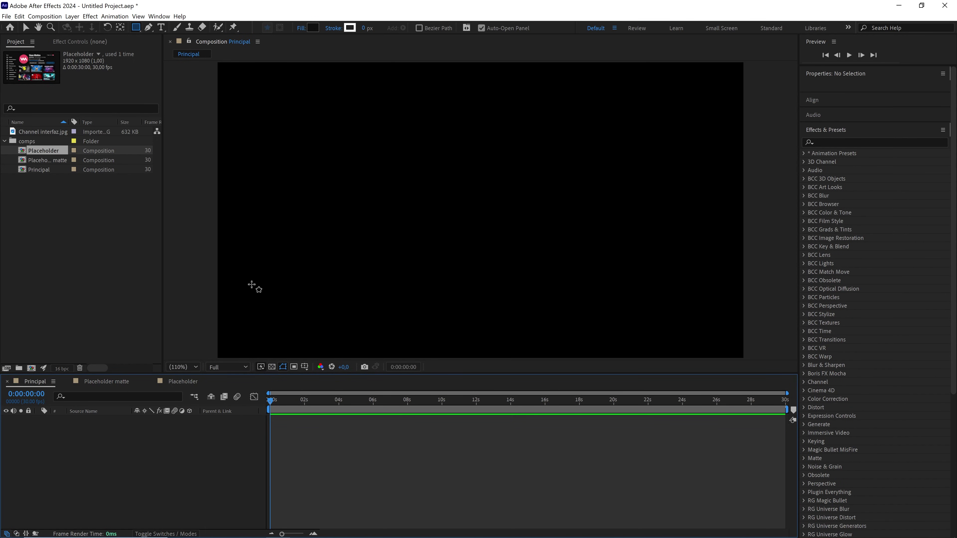
left_click_drag(53, 163, 115, 479)
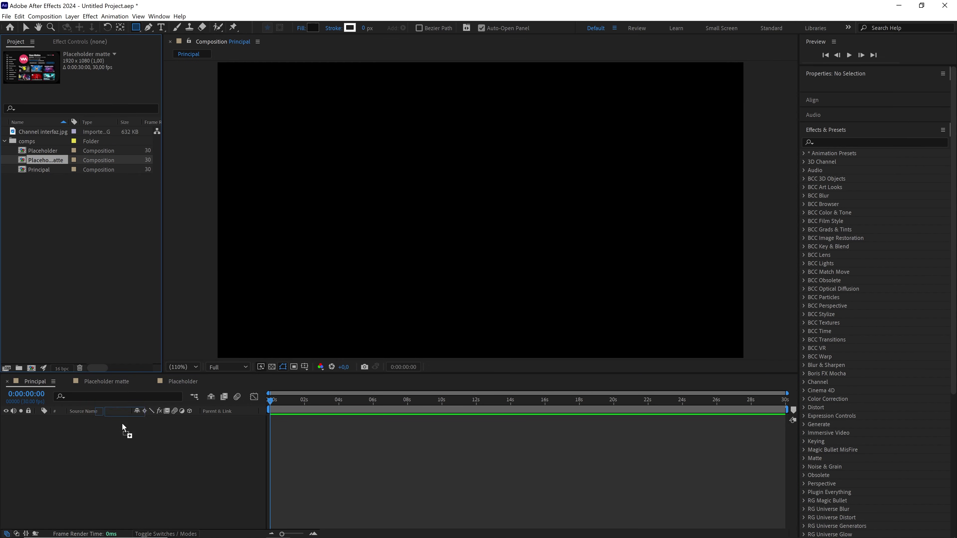
key("comma")
key("comma")
key("comma")
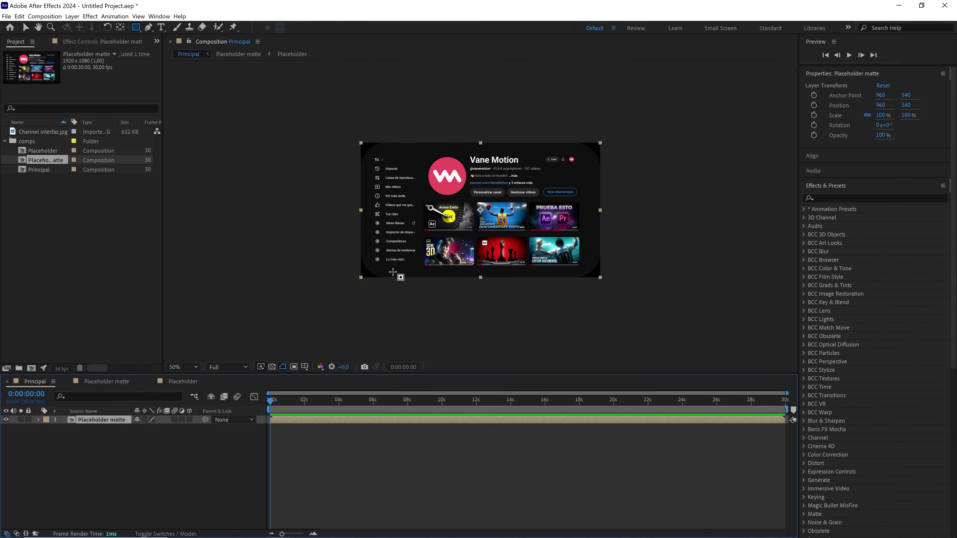
key("ctrl+v")
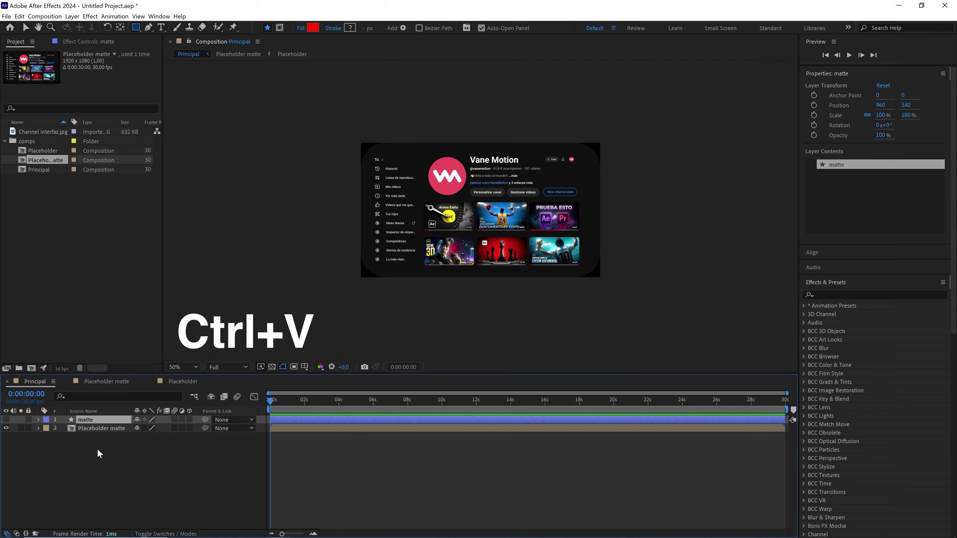
Convert the matte's Rectangle Path 1 to a Bezier path and copy that path
left_click(6, 420)
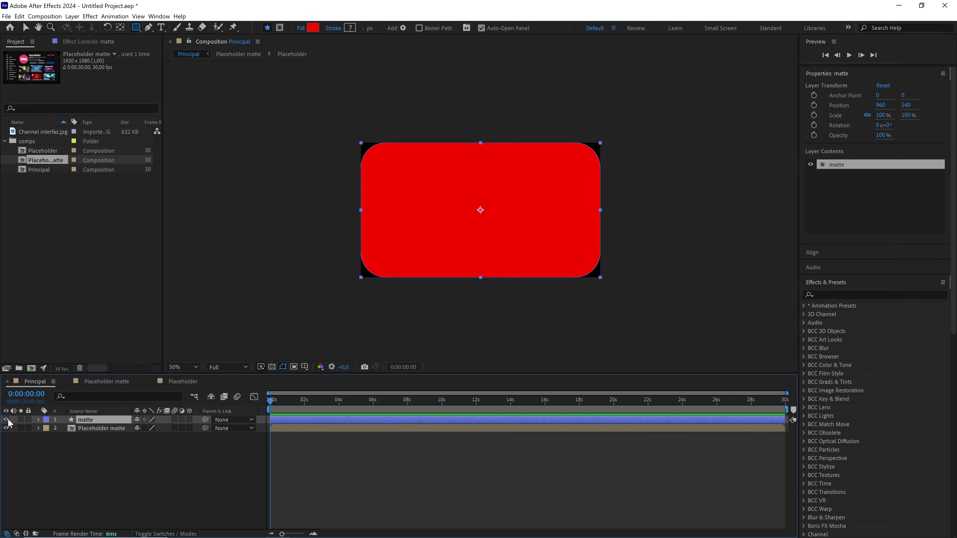
left_click(39, 420)
left_click(47, 429)
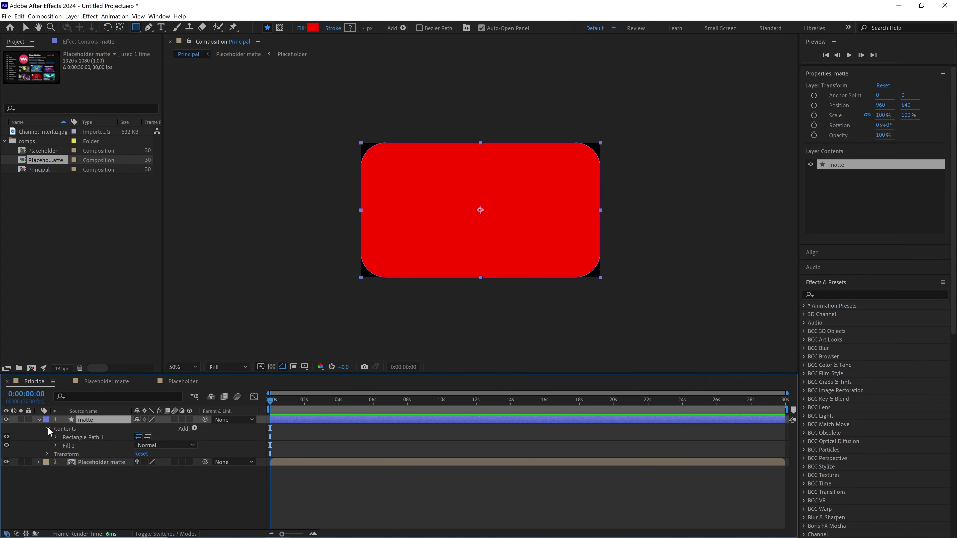
right_click(81, 438)
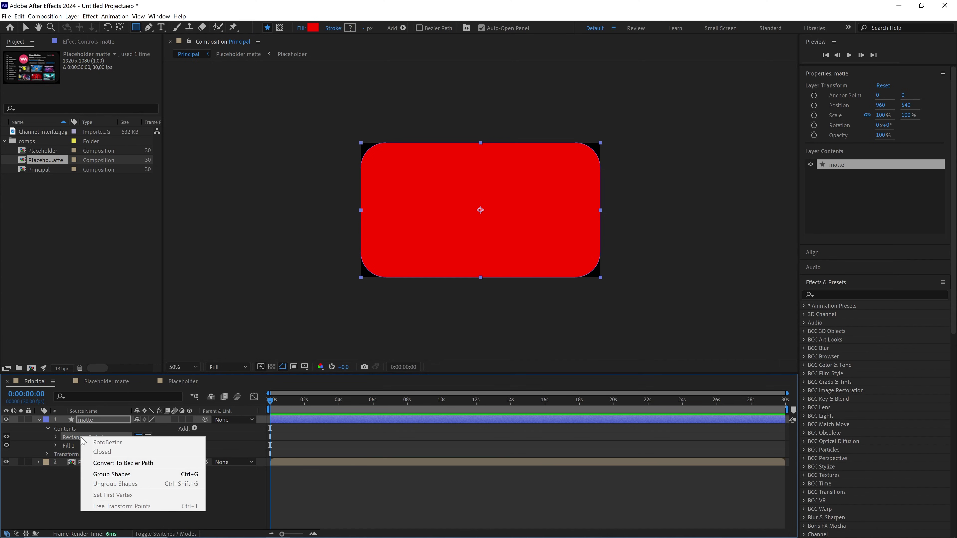
left_click(142, 464)
left_click(55, 437)
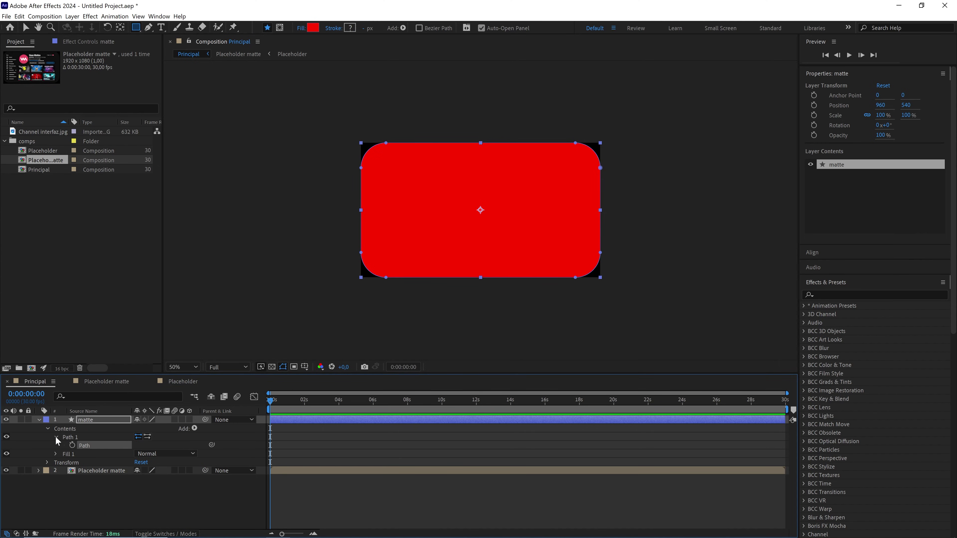
left_click(98, 446)
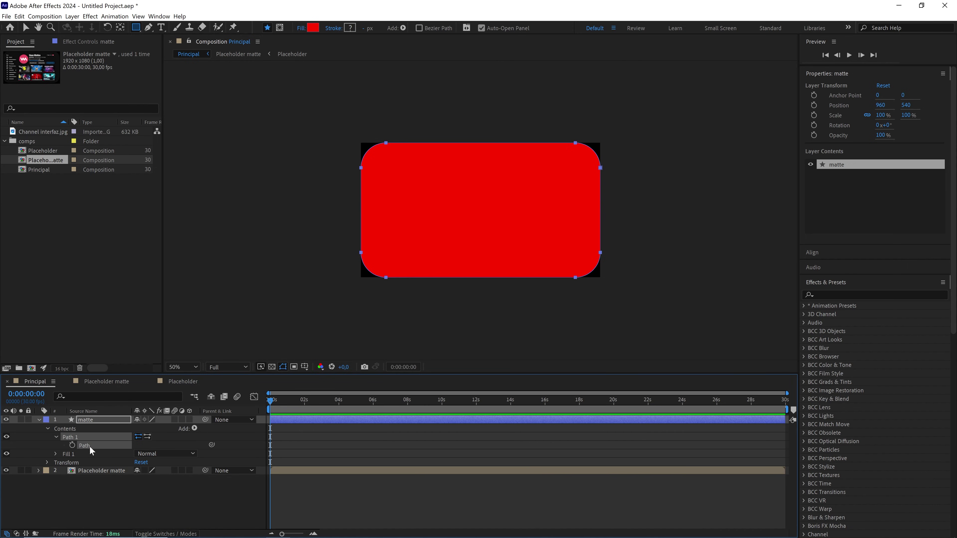
key("ctrl+c")
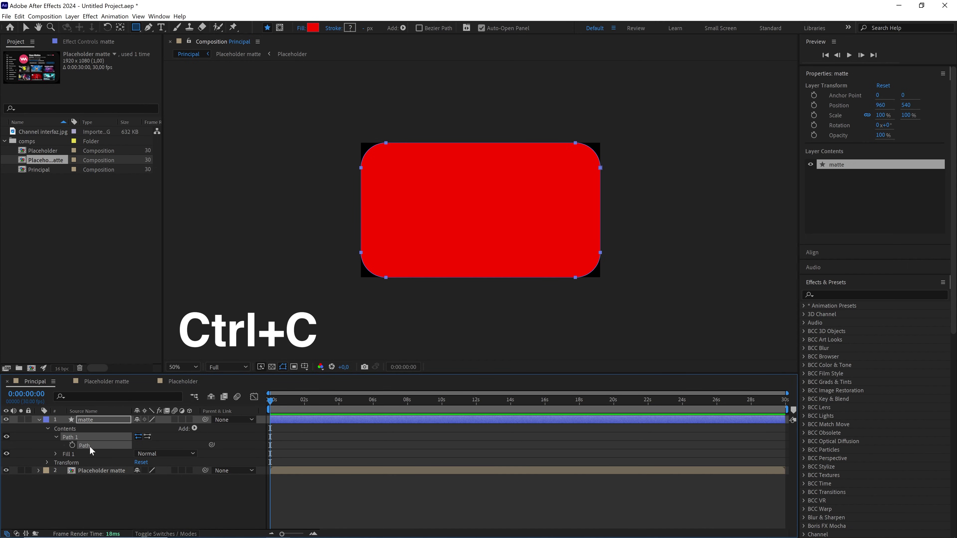
left_click(114, 492)
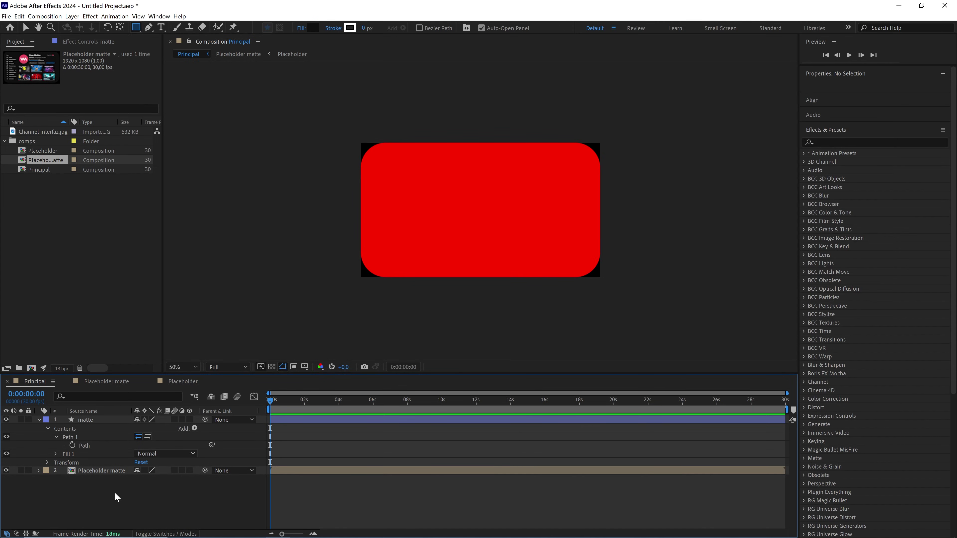
Add a 3000×3000 px solid named neon to the top of Principal
right_click(116, 493)
mouse_move(170, 396)
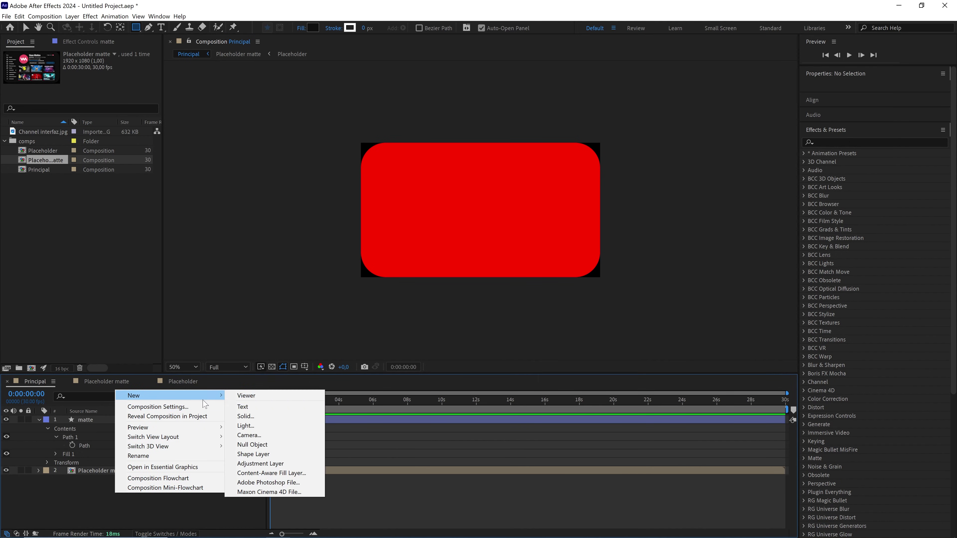
left_click(245, 416)
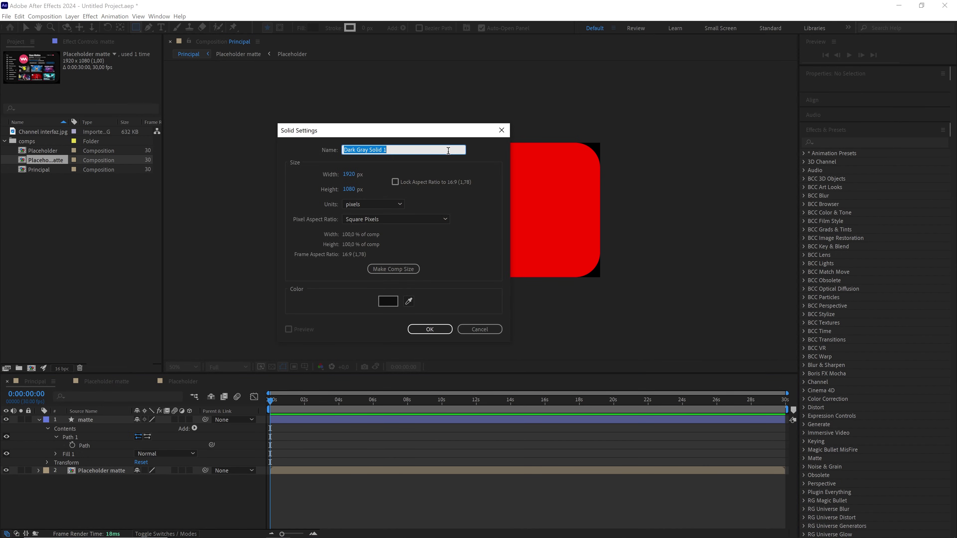
type("neo9n")
key("BackSpace")
type("neon")
left_click(353, 173)
type("3000")
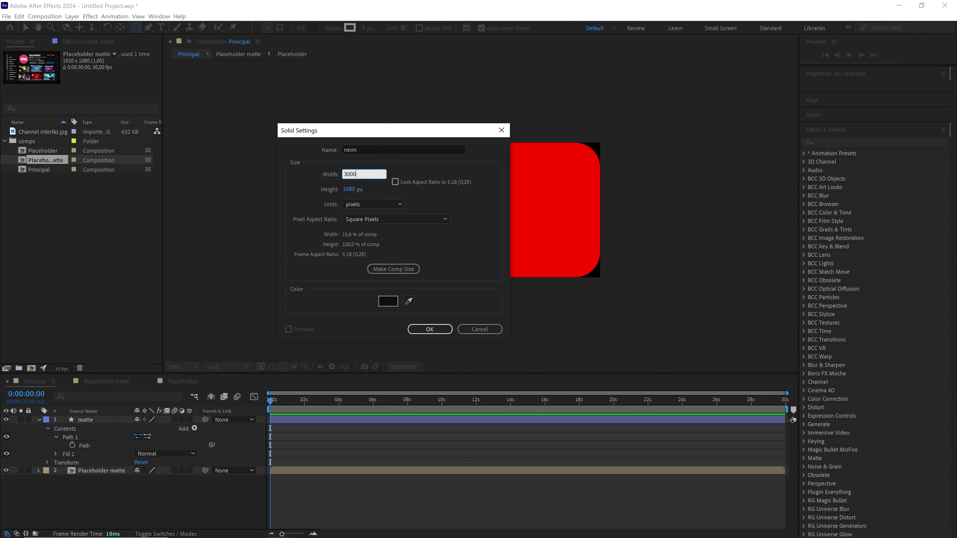
left_click(354, 189)
type("3000")
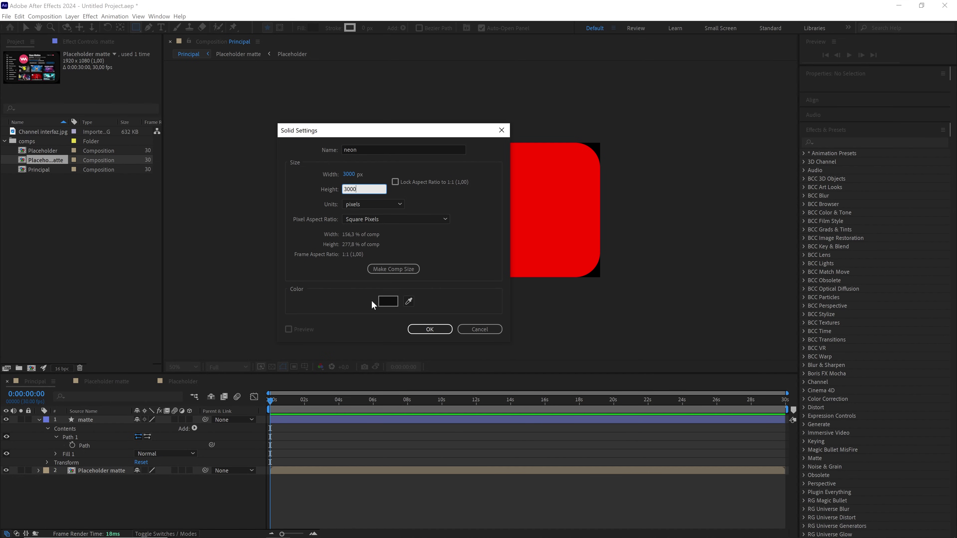
left_click(429, 330)
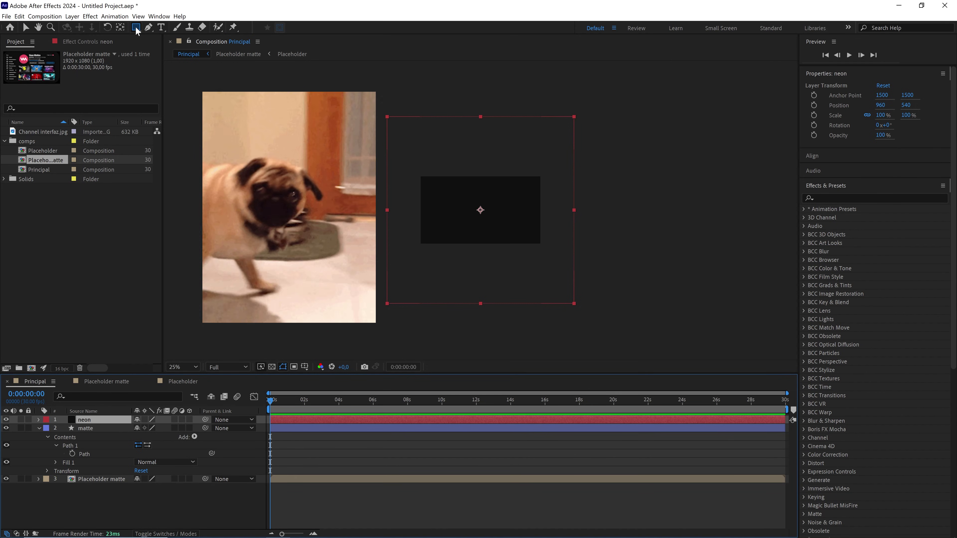
Add a full-size mask to neon and paste the rounded-rectangle path into its Mask Path
double_click(137, 27)
key("v")
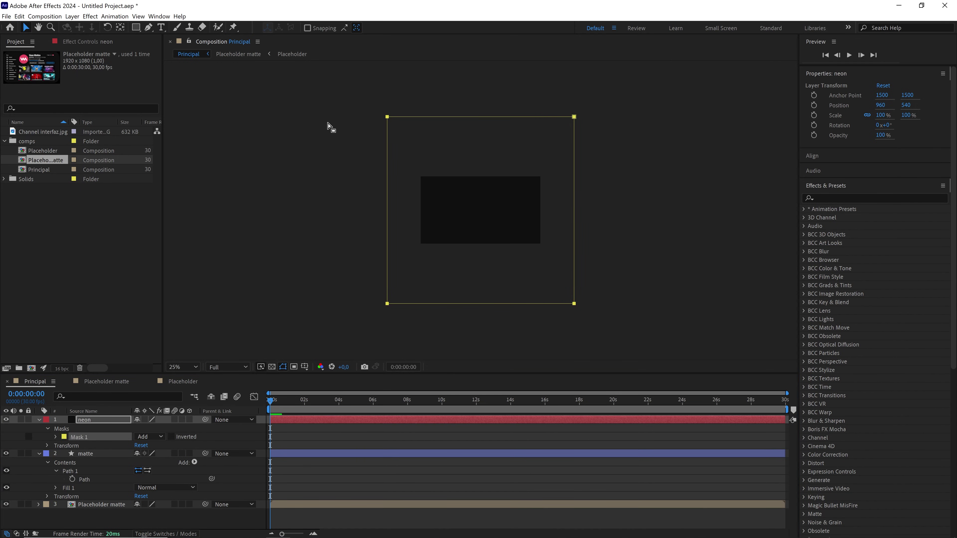
left_click_drag(337, 99, 437, 162)
mouse_move(387, 116)
left_mouse_down()
mouse_move(498, 222)
mouse_move(476, 205)
left_mouse_up()
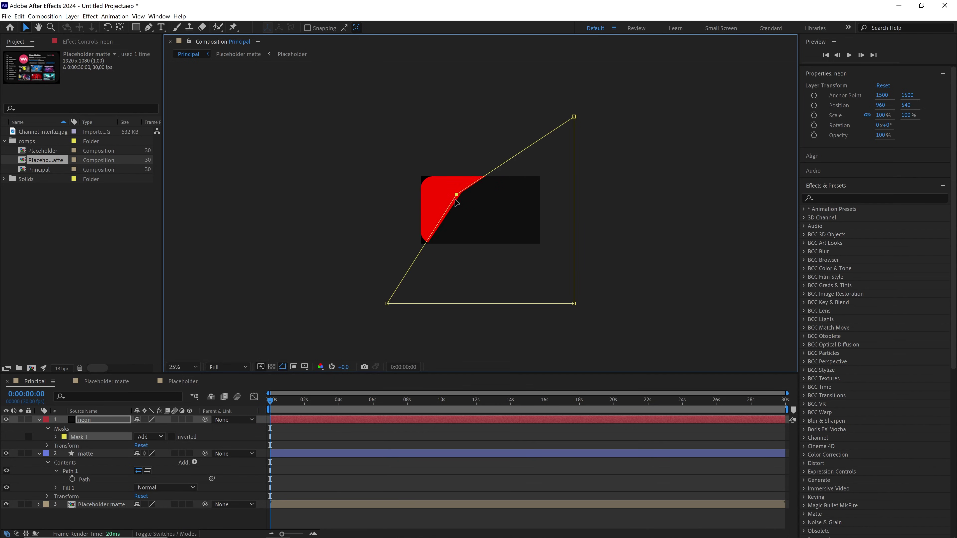
key("ctrl+z")
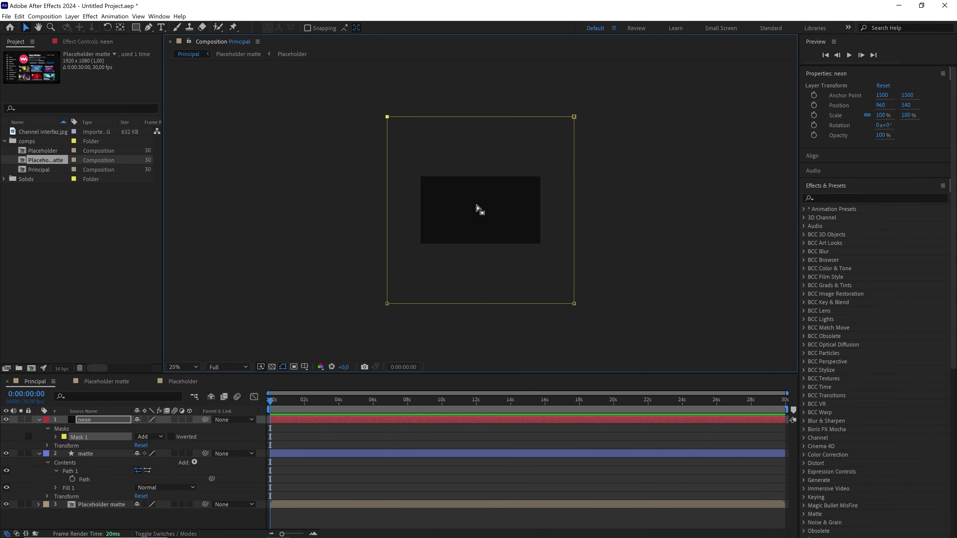
left_click(57, 436)
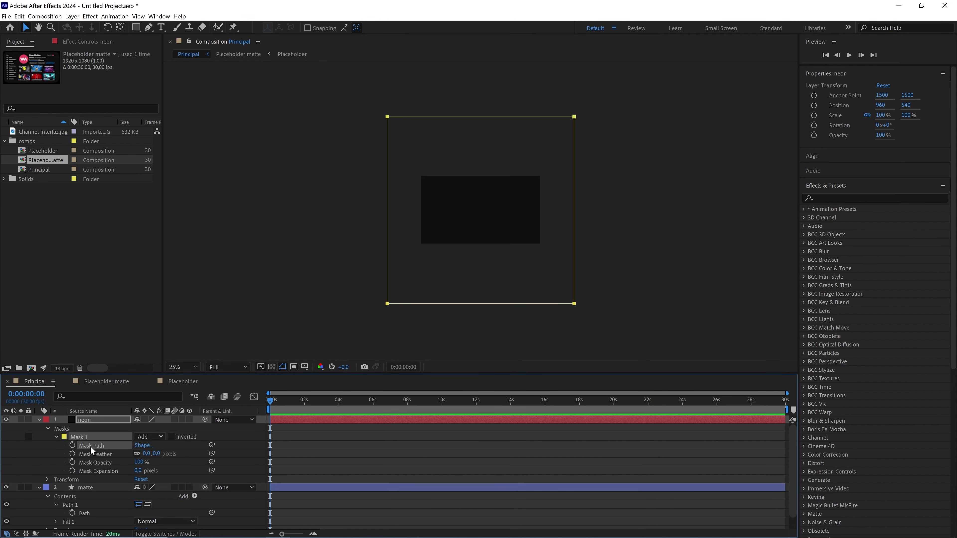
key("ctrl+v")
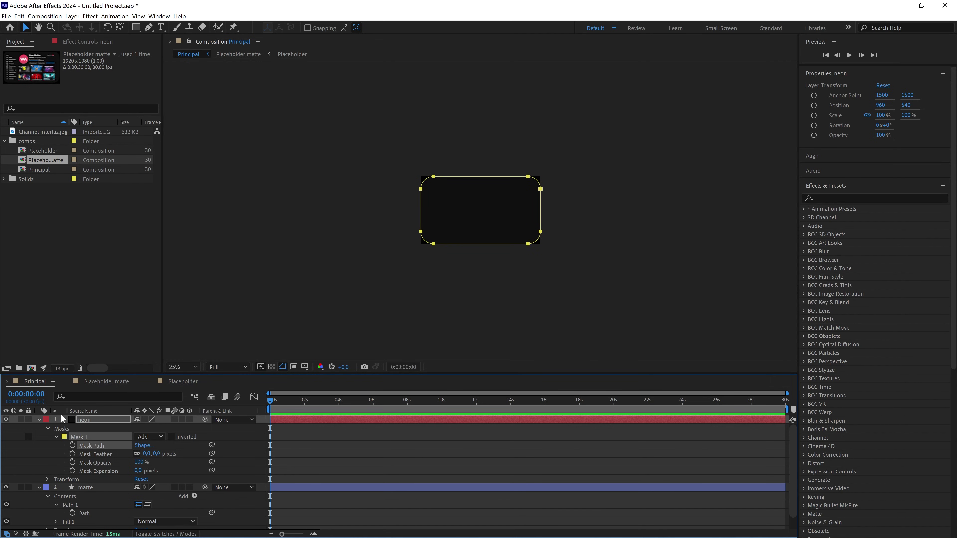
left_click(39, 420)
Apply the Saber effect from Effects & Presets to the neon layer
left_click(38, 428)
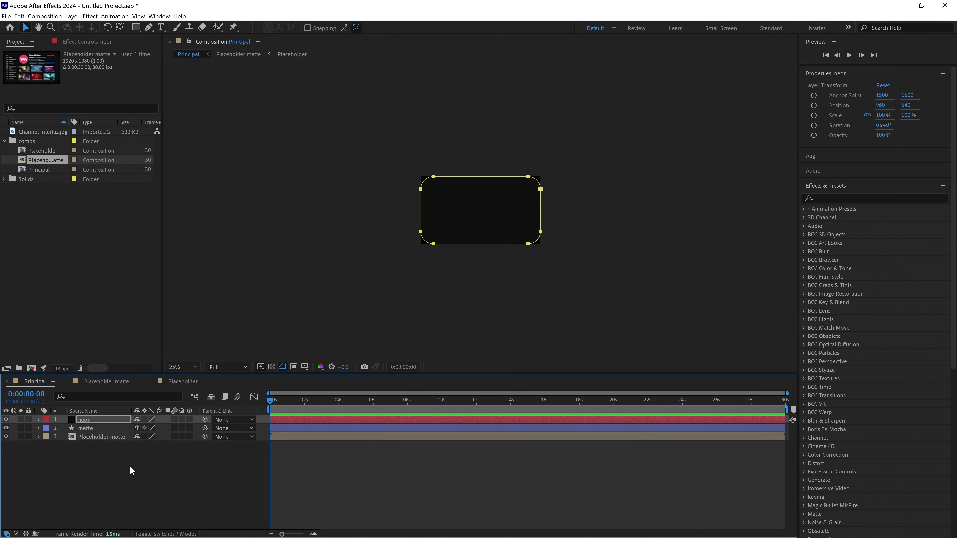
left_click(93, 422)
left_click(840, 197)
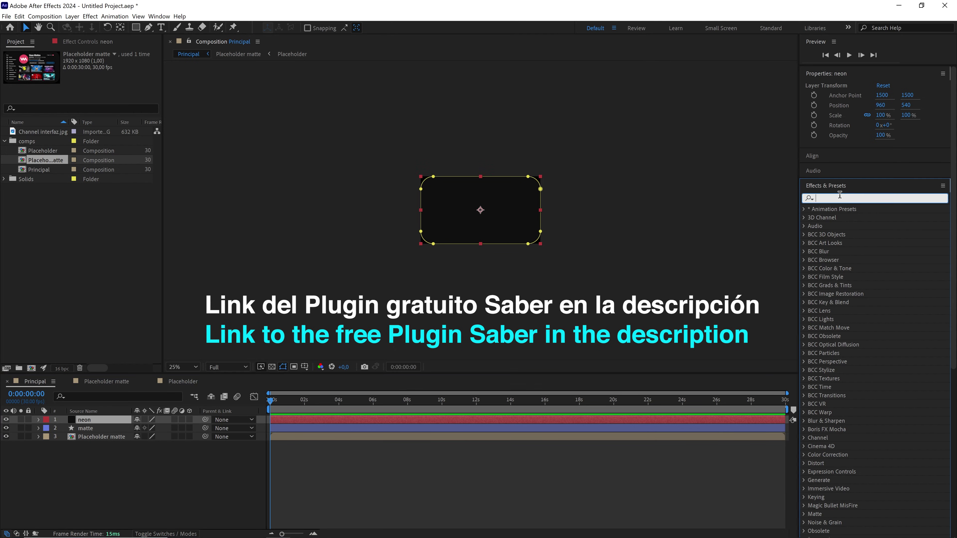
type("saber")
left_click_drag(837, 220, 113, 419)
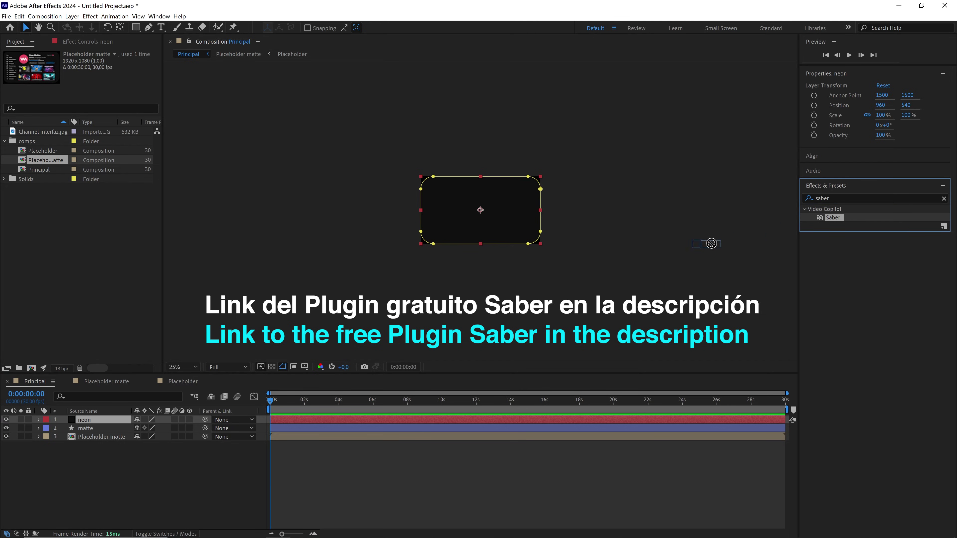
key("period")
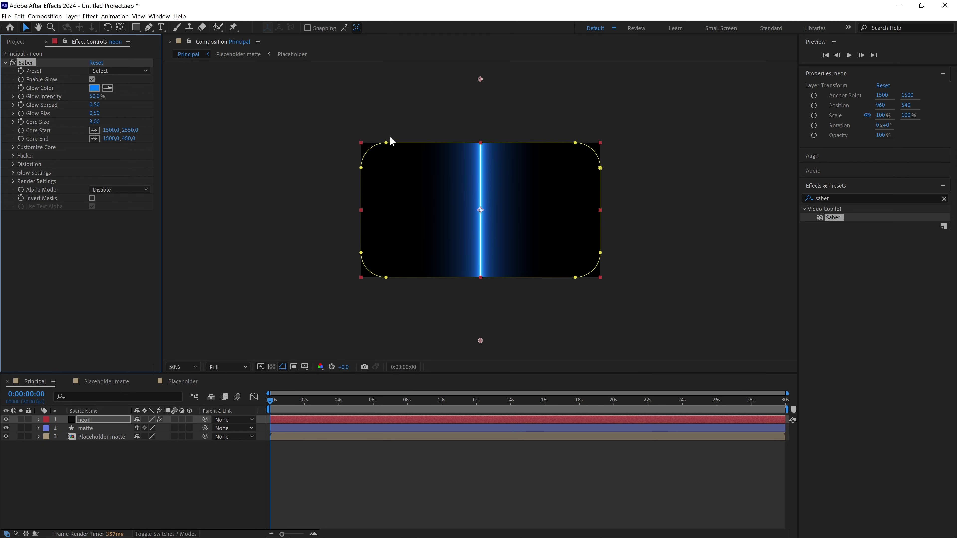
Set Saber's Customize Core > Core Type to Layer Masks
left_click(13, 147)
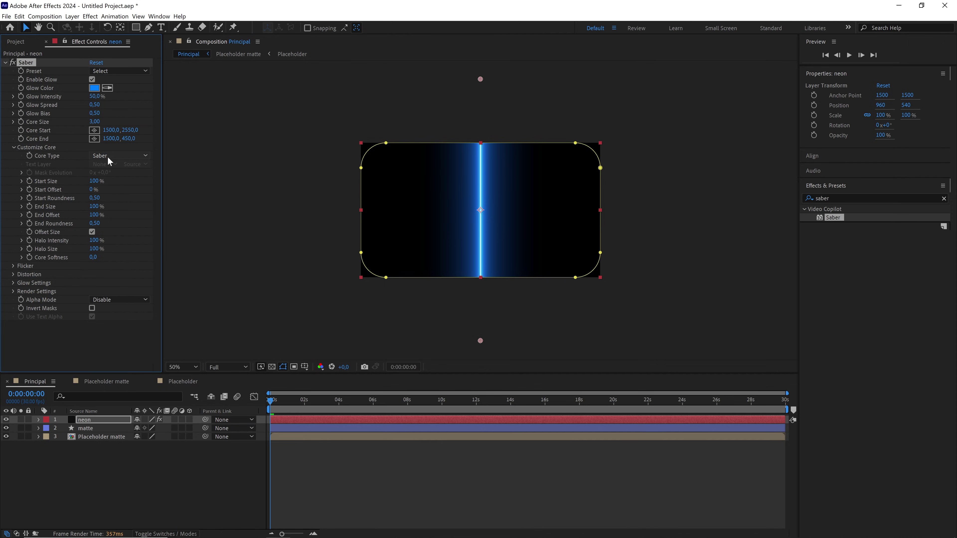
left_click(119, 156)
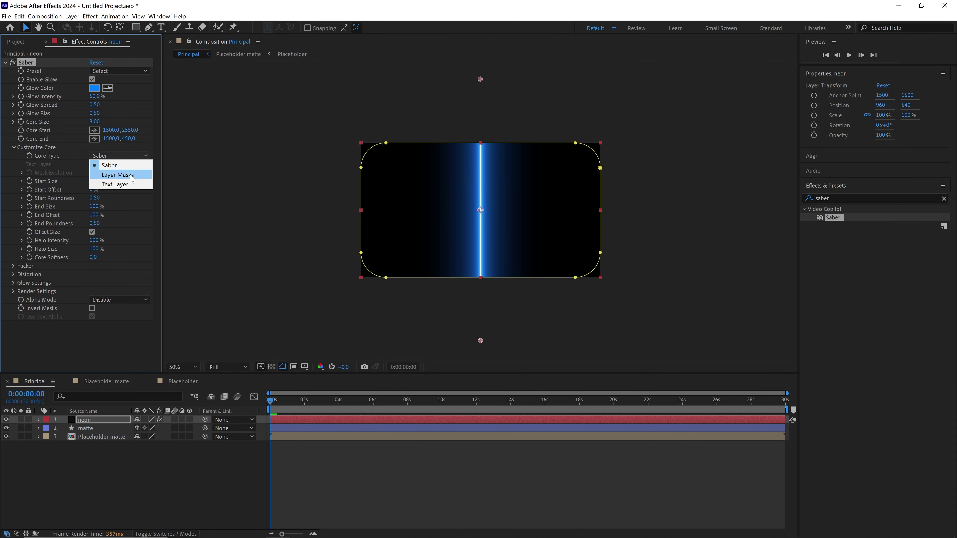
left_click(118, 175)
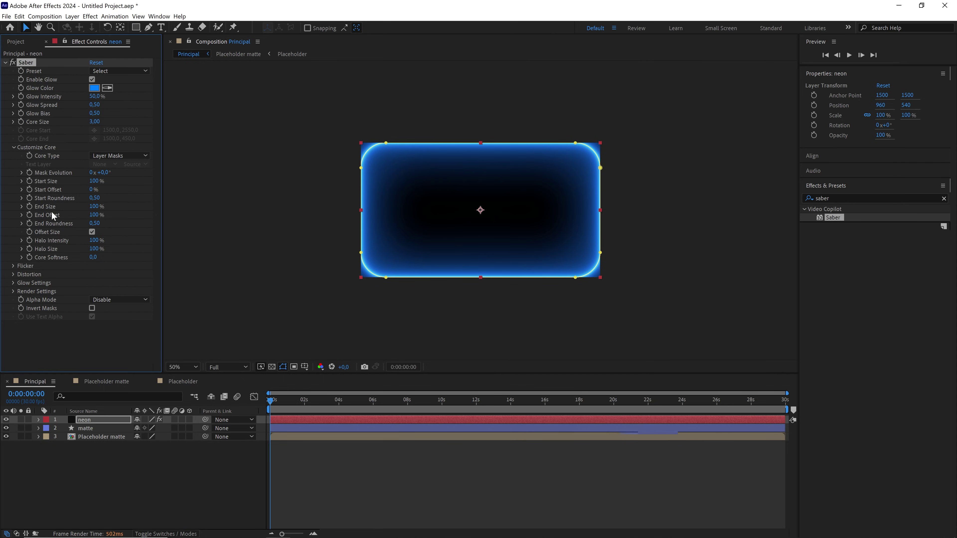
right_click(127, 468)
Create a one-node 50mm camera and dismiss the 2D layers warning
mouse_move(151, 368)
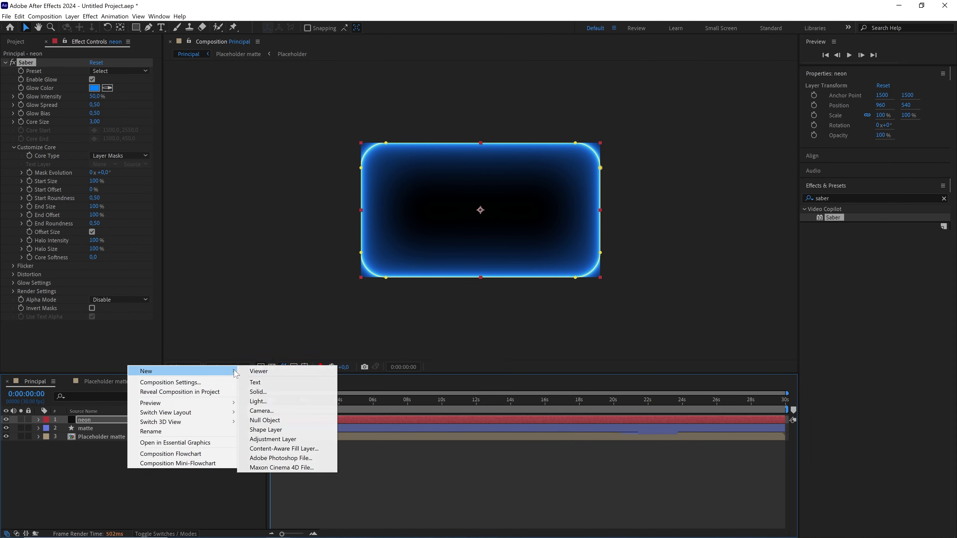
left_click(271, 410)
left_click(546, 197)
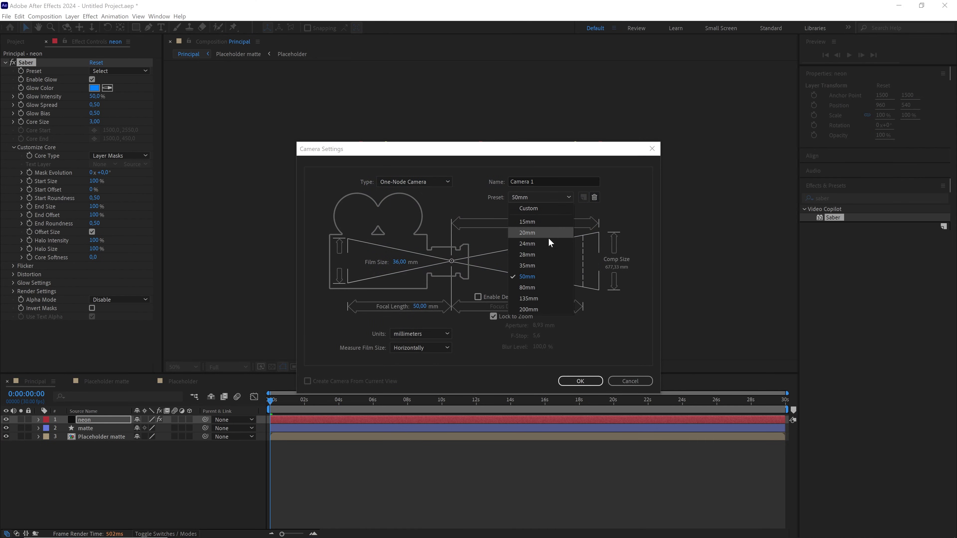
left_click(541, 273)
left_click(436, 184)
left_click(414, 192)
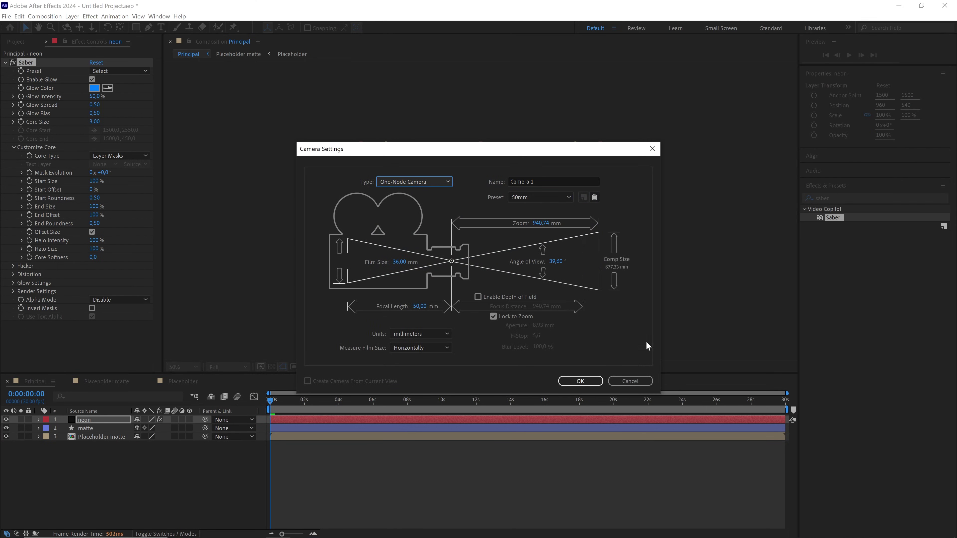
left_click(580, 381)
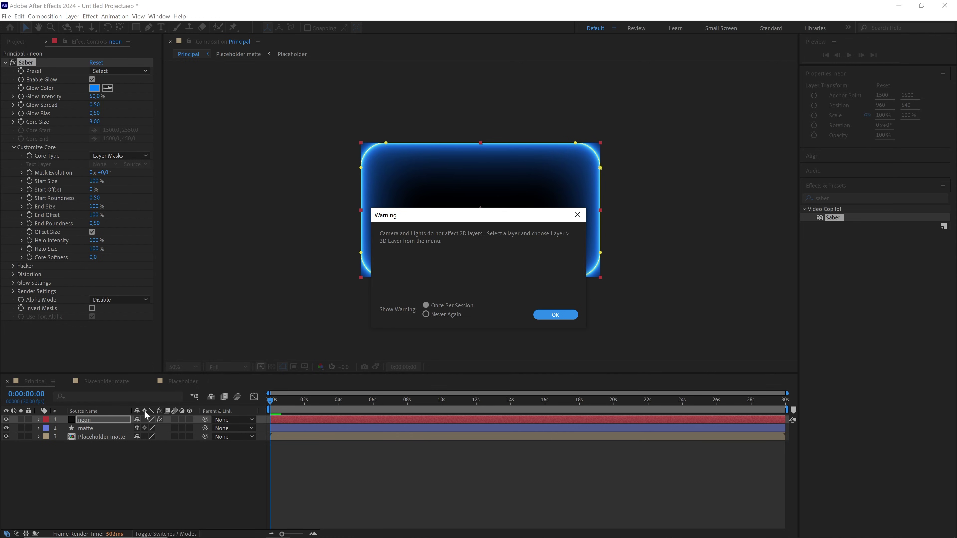
left_click(555, 315)
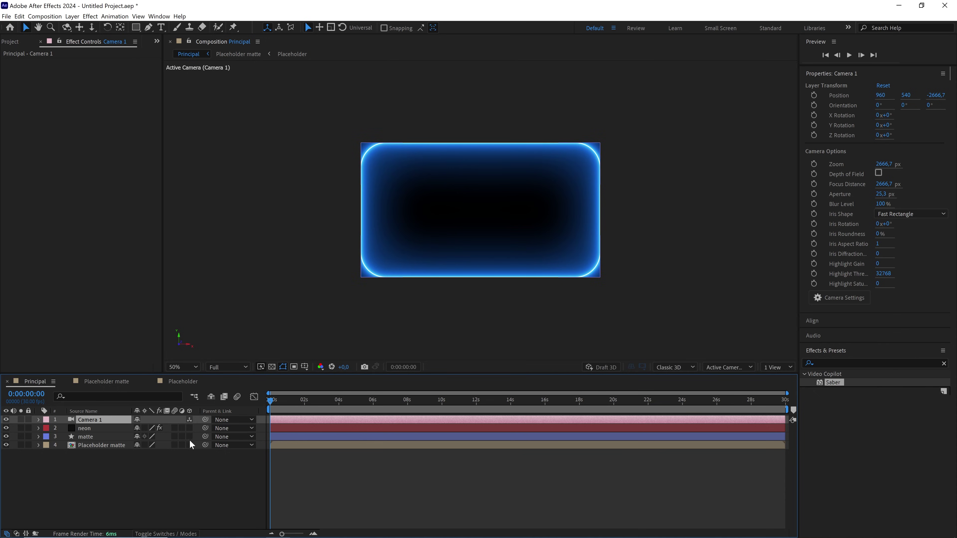
Turn on the 3D Layer switch for neon, matte and Placeholder matte
key("F4")
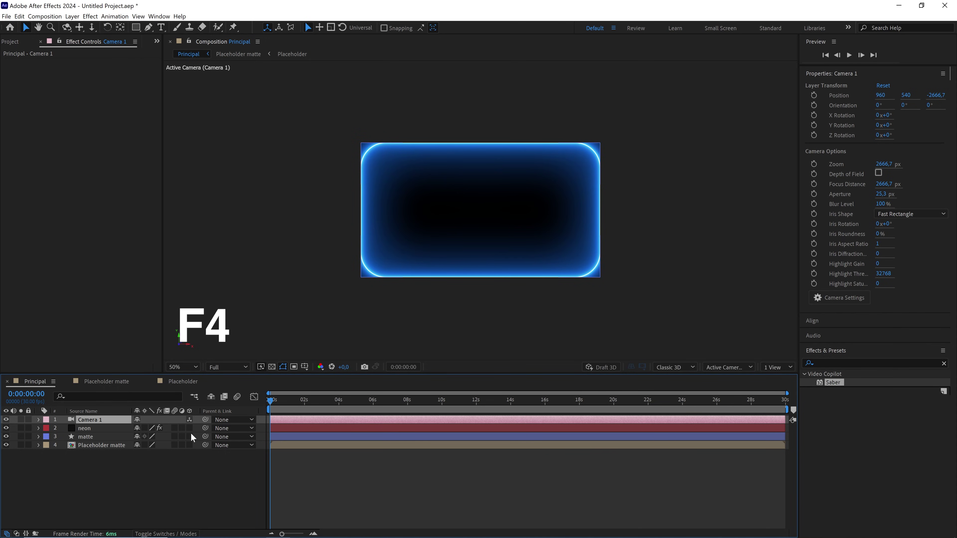
left_click_drag(191, 430, 191, 444)
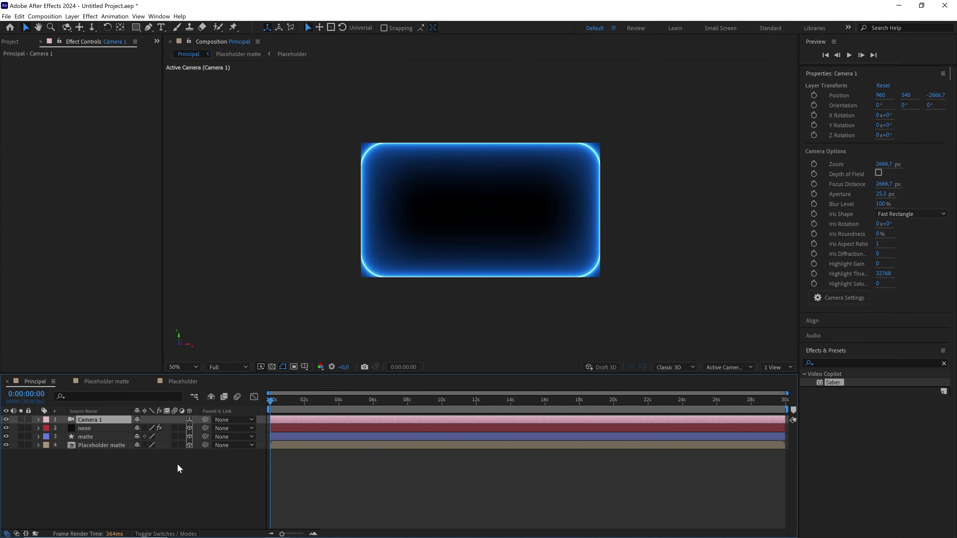
left_click(165, 454)
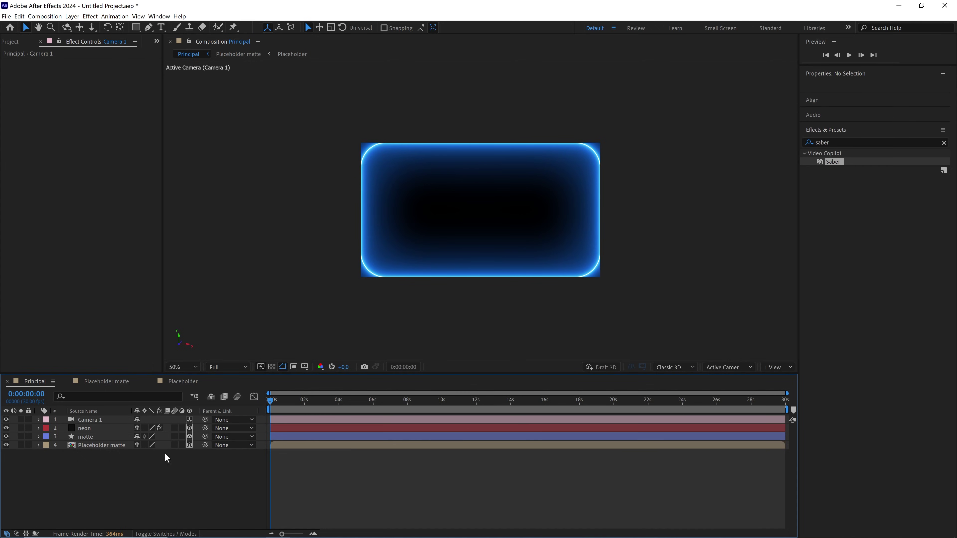
Set Camera 1's position to Z -5000 and view the comp at 100%
left_click(104, 423)
key("p")
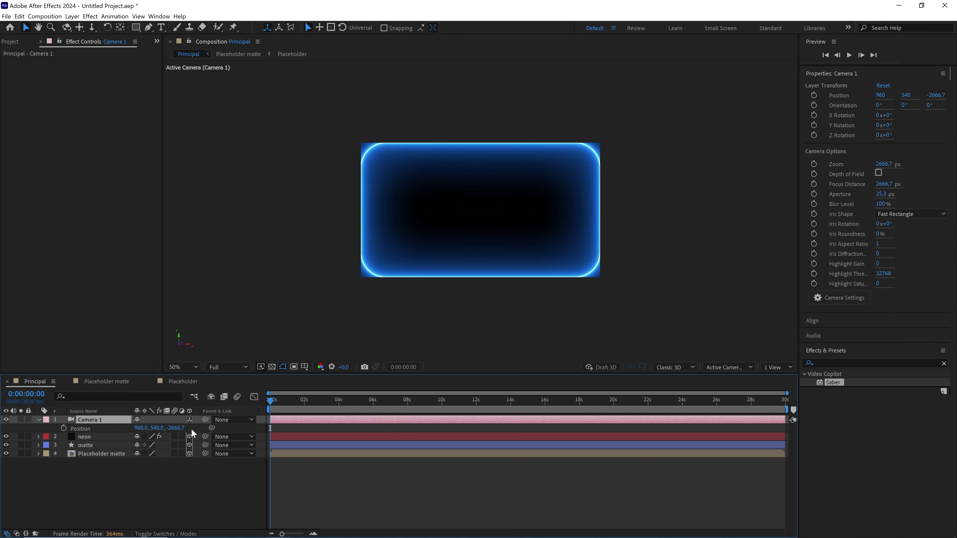
left_click_drag(176, 428, 113, 433)
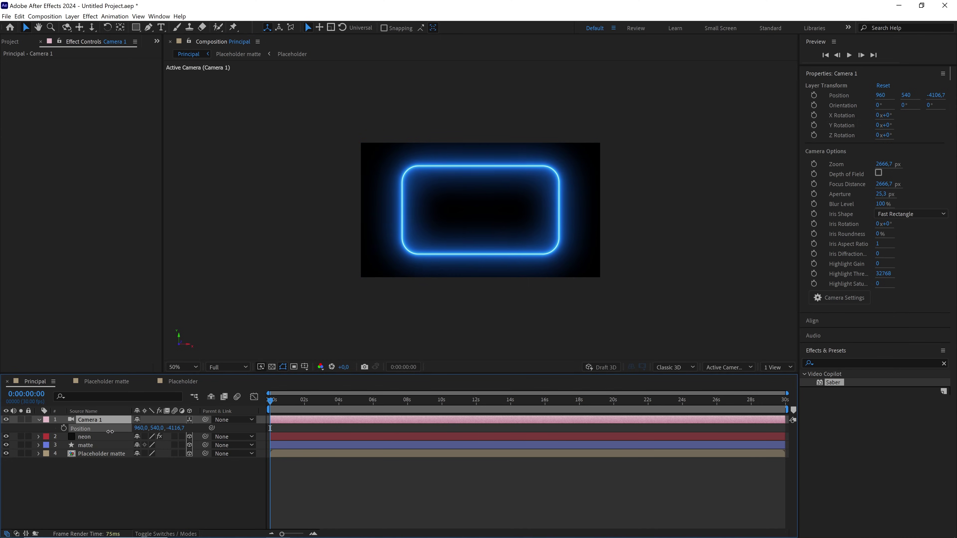
left_click(178, 428)
type("-5000")
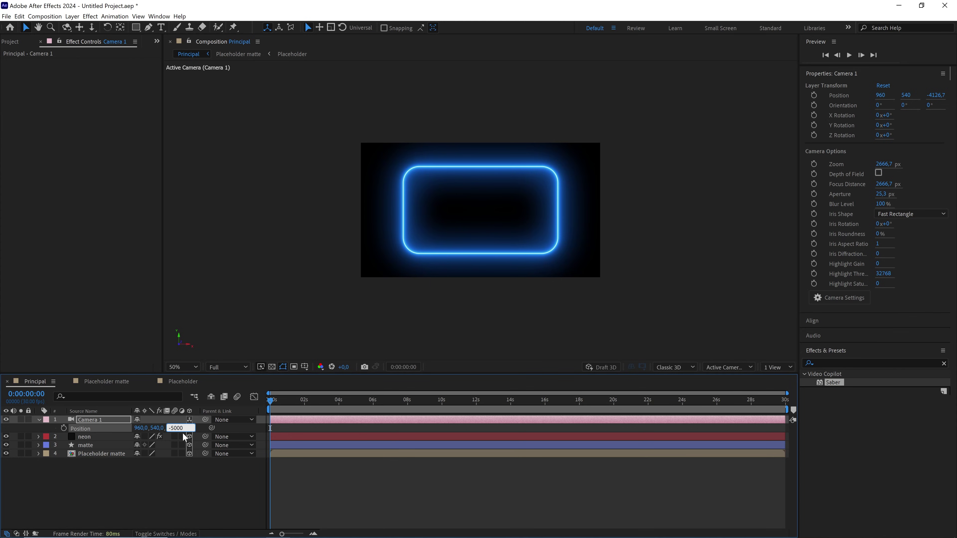
left_click(209, 473)
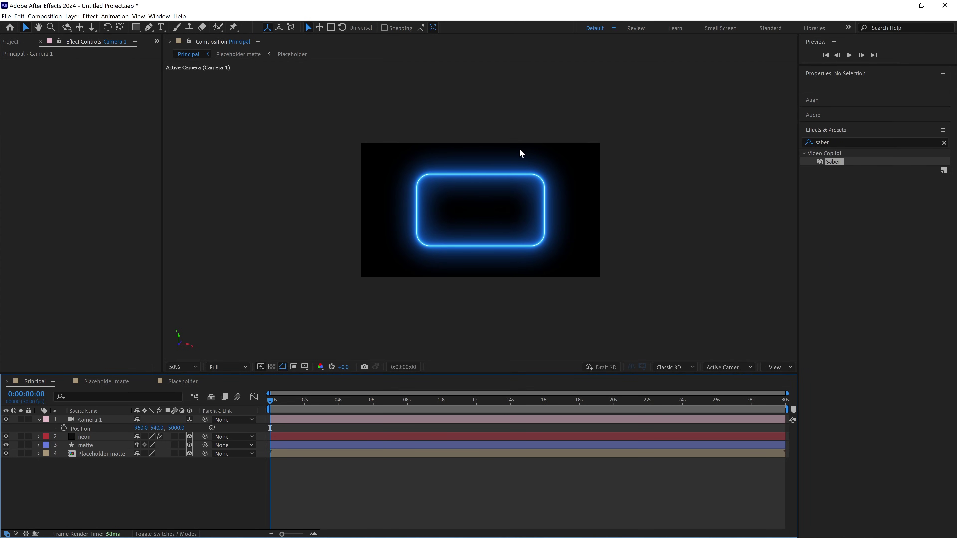
key("period")
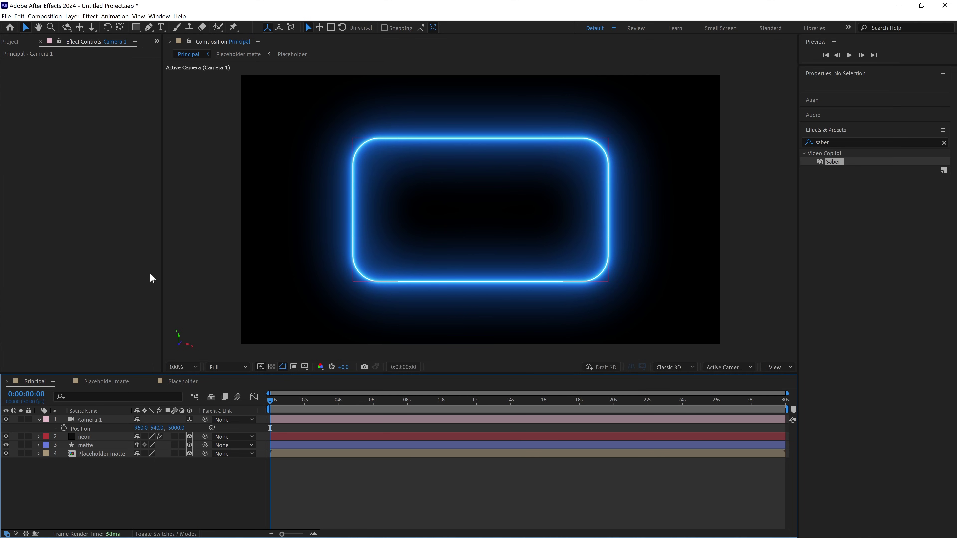
Set Saber's Core Size to 5 and shrink its Start Size to 0%
left_click(87, 437)
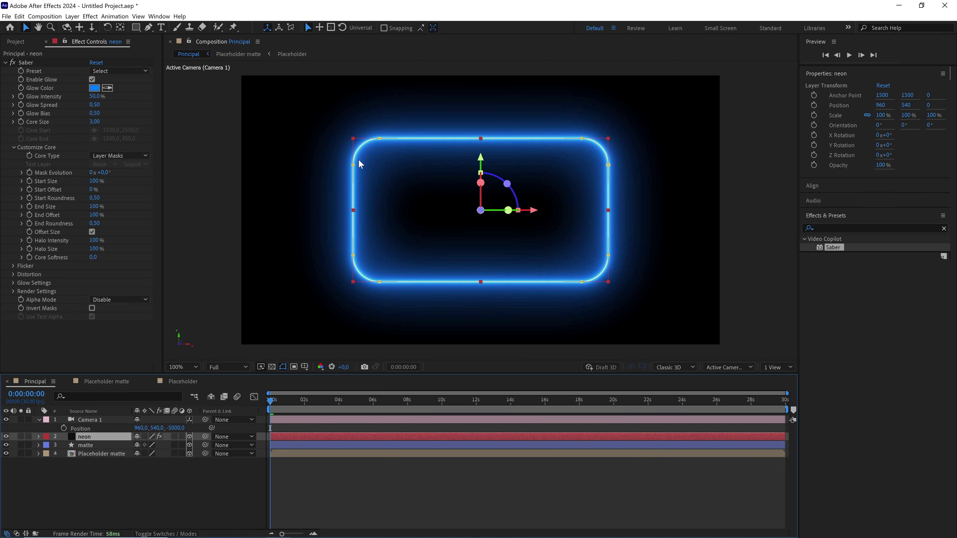
scroll(341, 143, "up", 1)
scroll(385, 181, "up", 1)
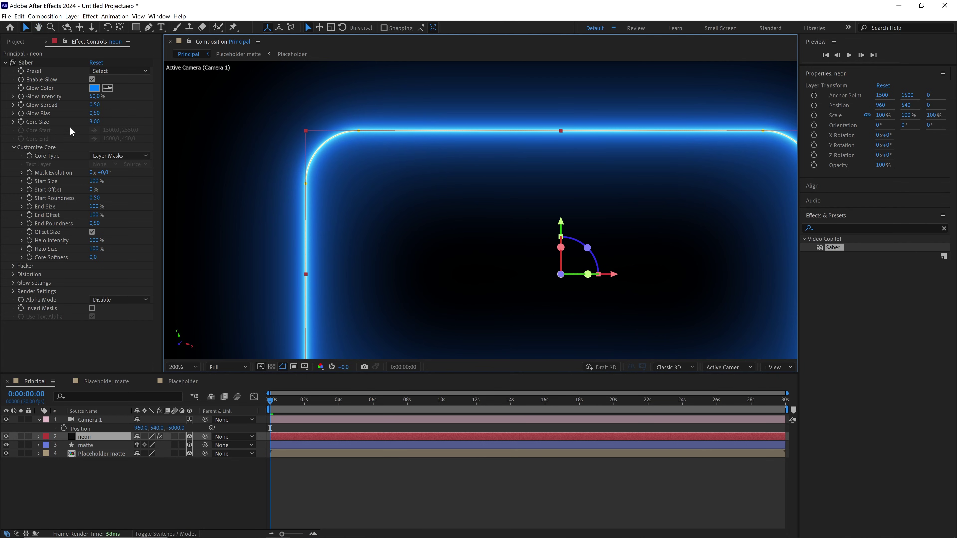
left_click(94, 122)
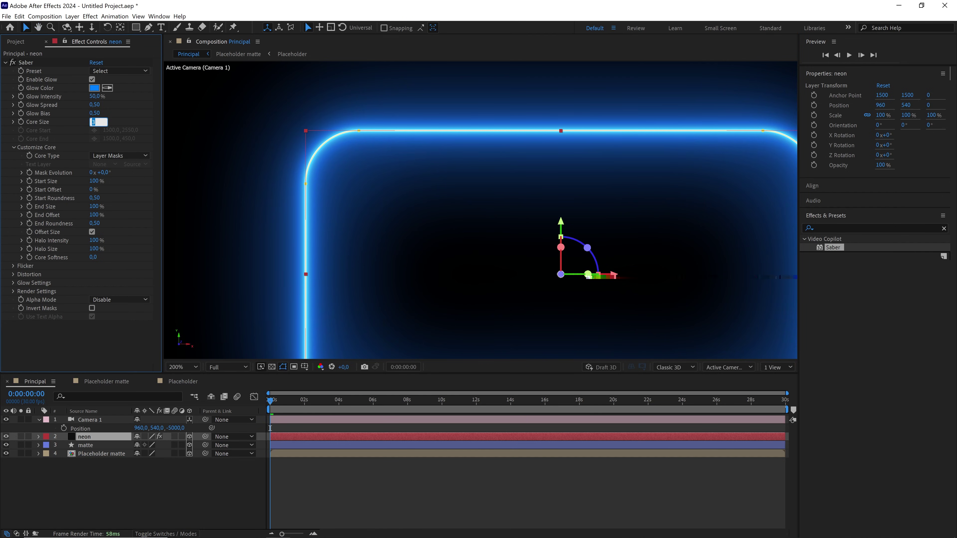
type("5")
key("Return")
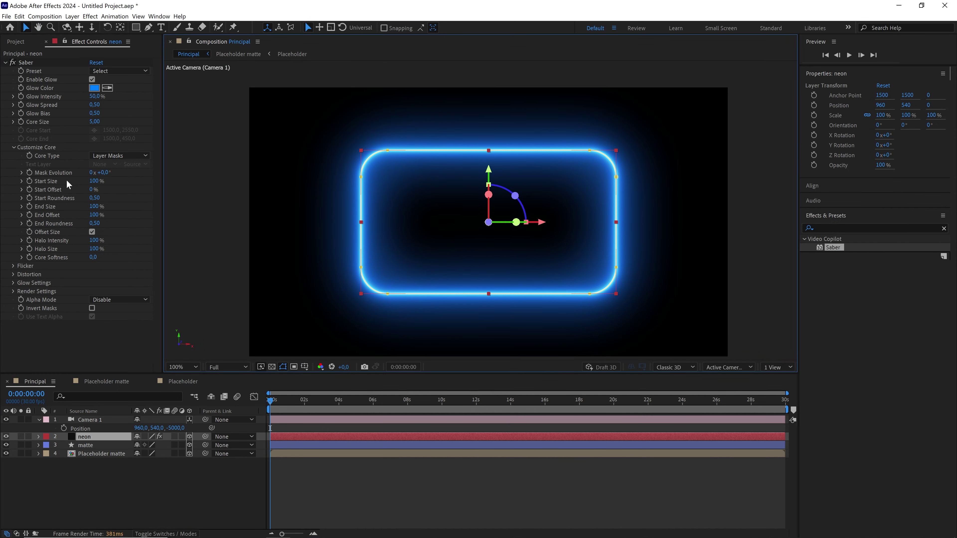
left_click_drag(94, 181, 2, 180)
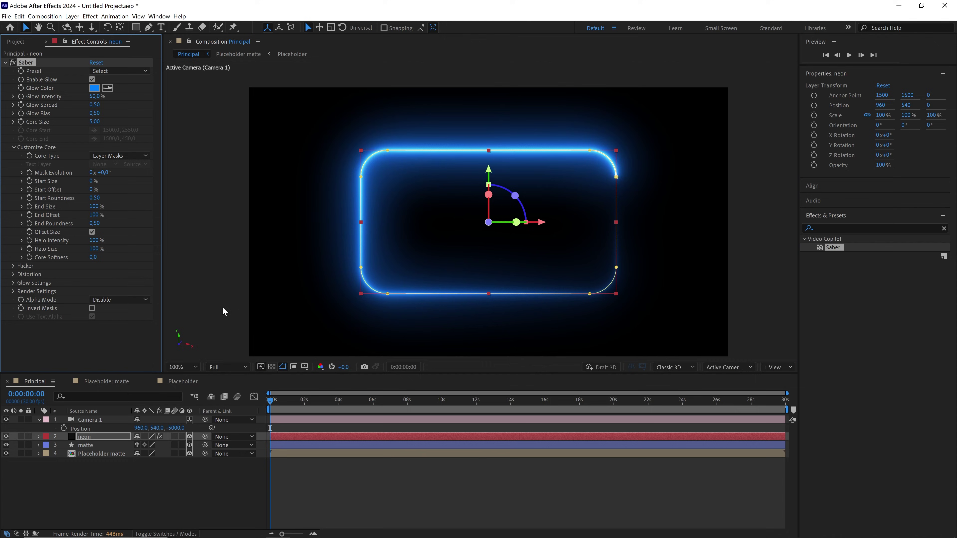
left_click(328, 457)
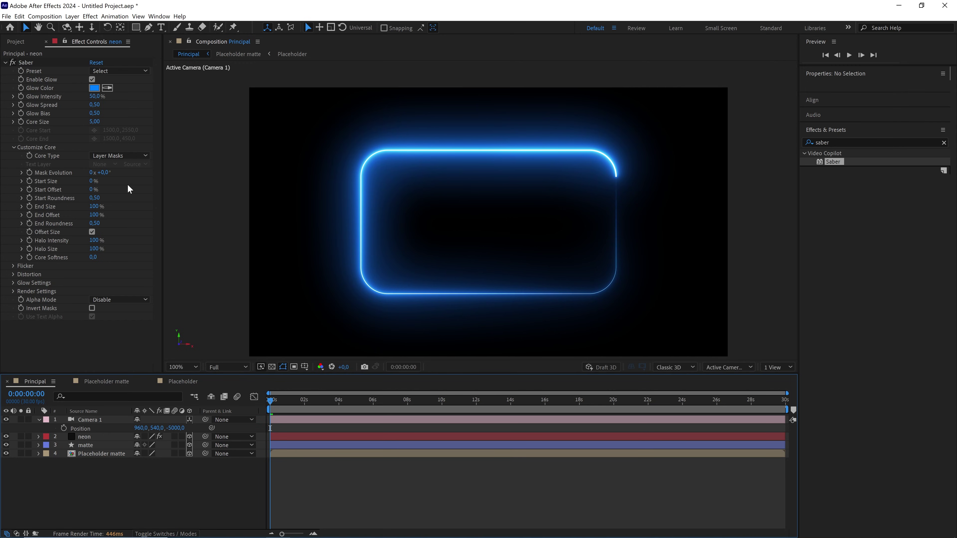
Raise Saber's Start Offset to 75%
left_click_drag(93, 189, 107, 189)
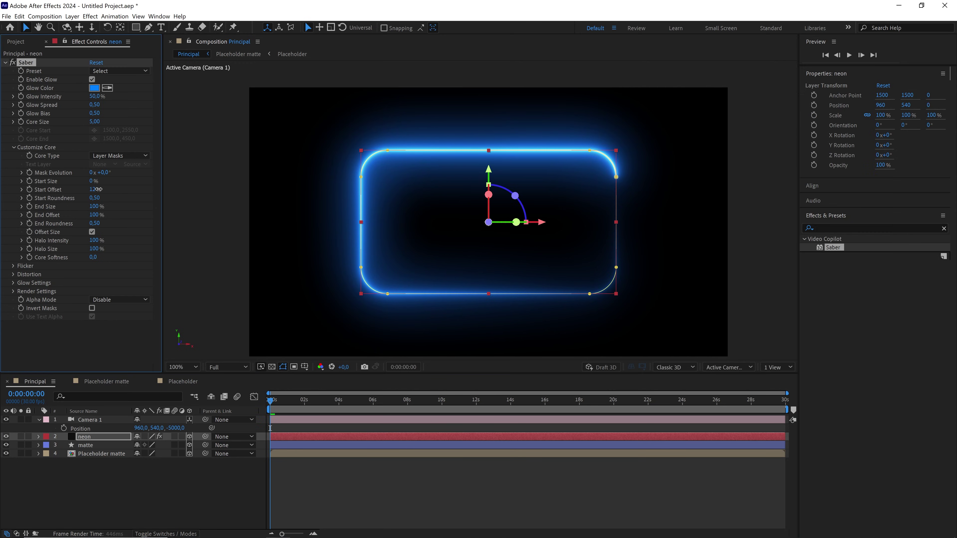
left_click(93, 189)
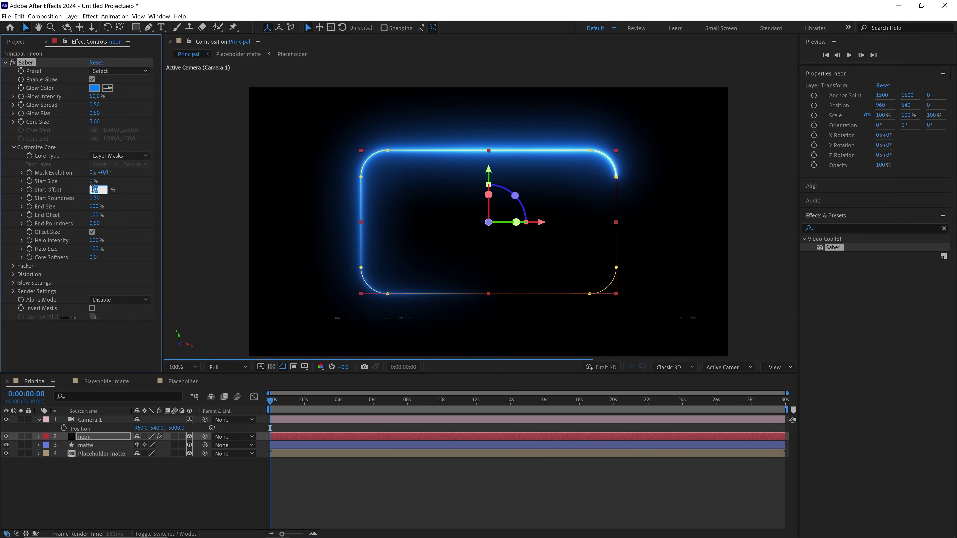
type("75")
key("Return")
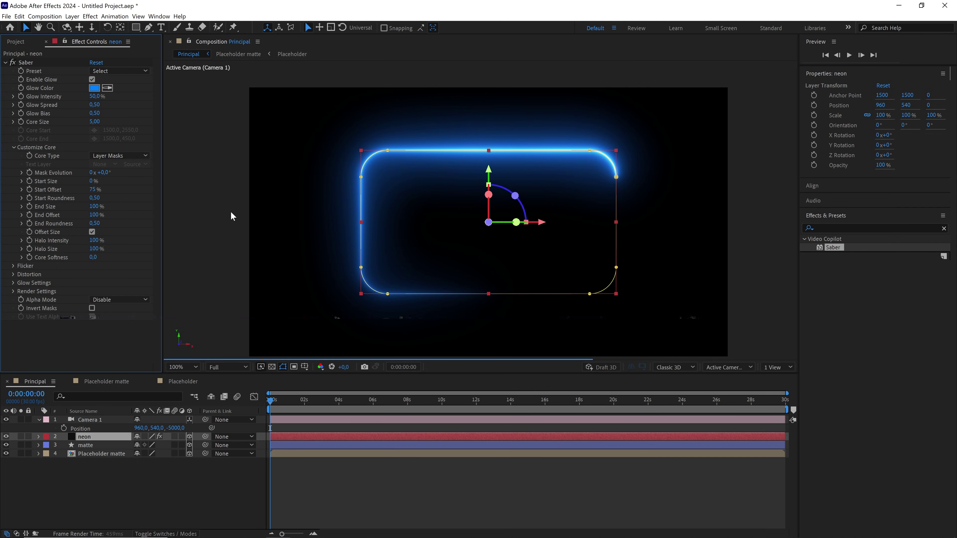
left_click(479, 78)
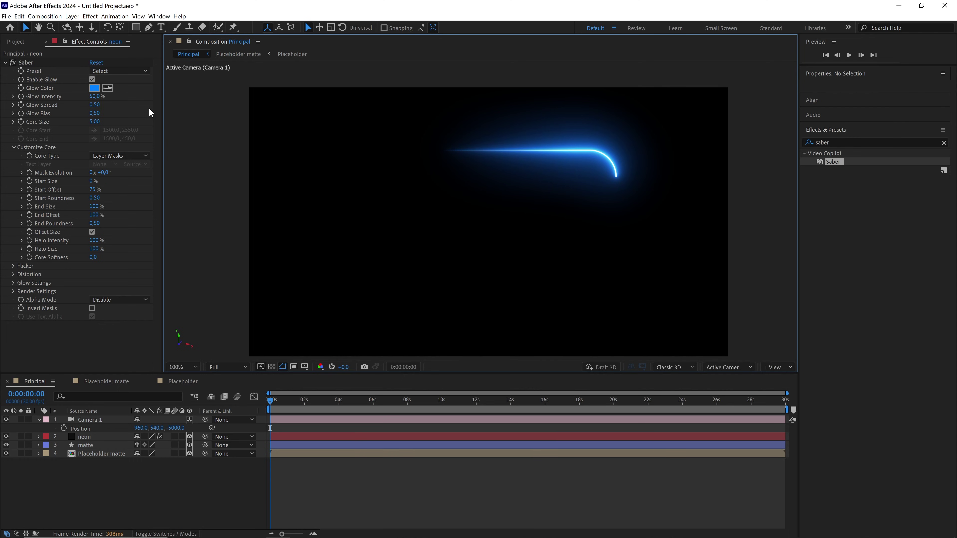
Zoom in on the glow's tip and set Saber's End Roundness to 1
key("period")
key("h")
left_click_drag(647, 161, 399, 180)
scroll(568, 175, "up", 1)
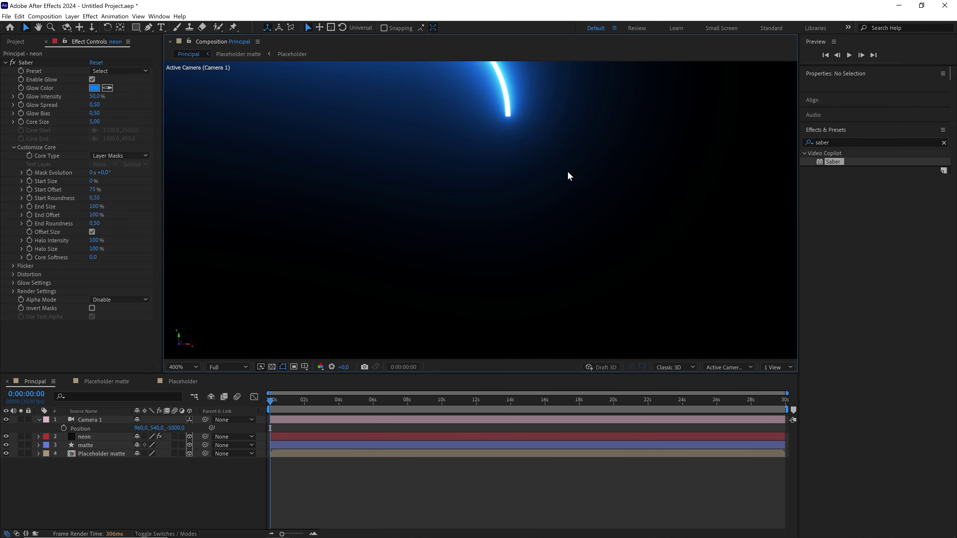
scroll(532, 160, "up", 1)
left_click_drag(532, 186, 512, 220)
key("v")
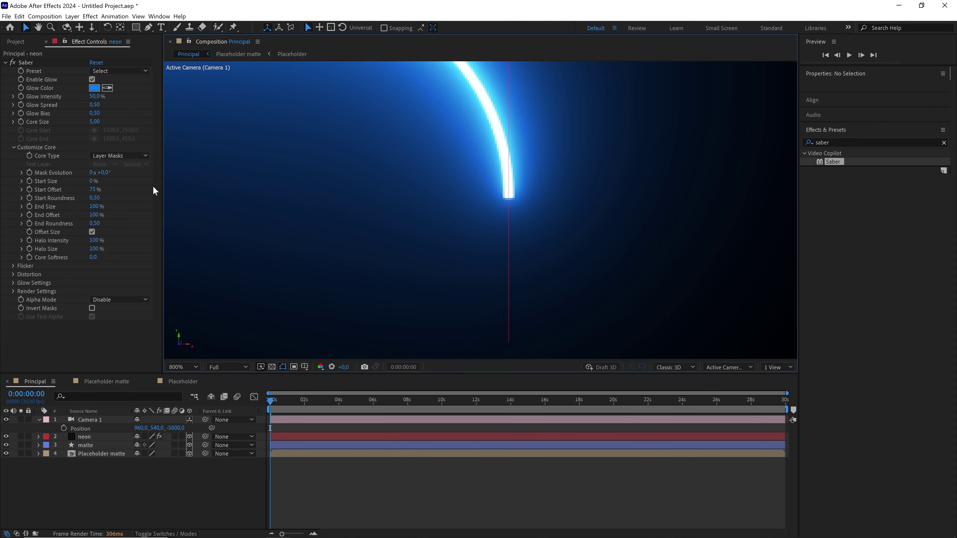
left_click(94, 224)
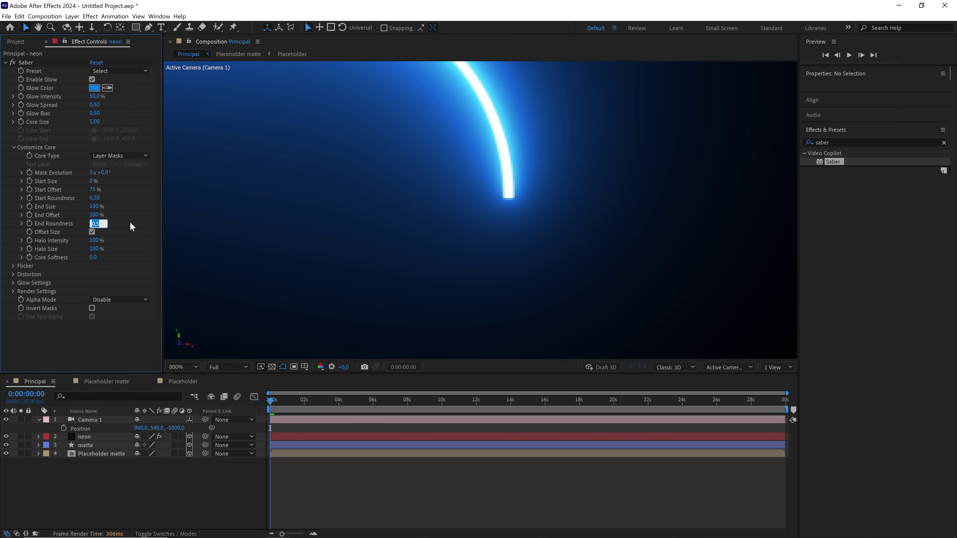
type("1")
key("Return")
Pan the viewer to reveal the path's left corner
scroll(402, 190, "down", 3)
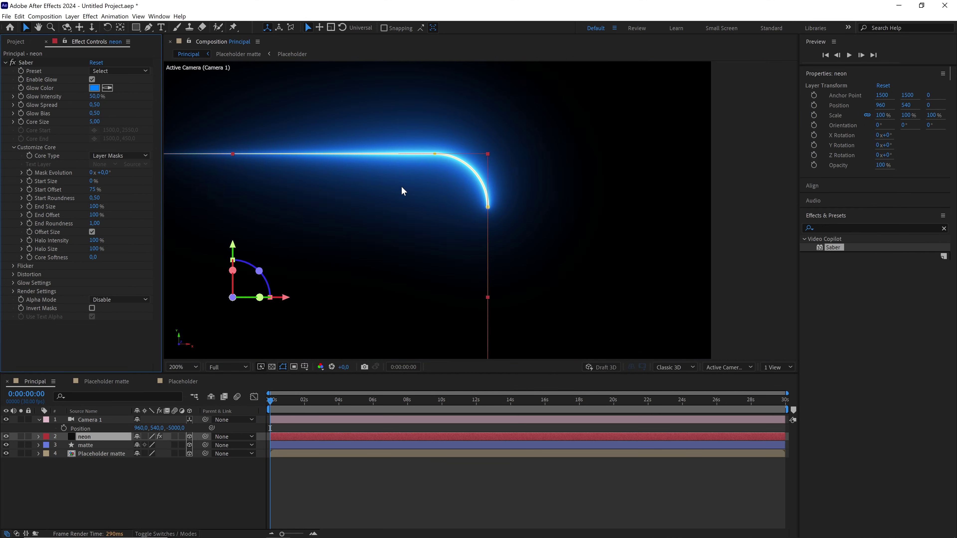
left_click_drag(350, 184, 567, 150)
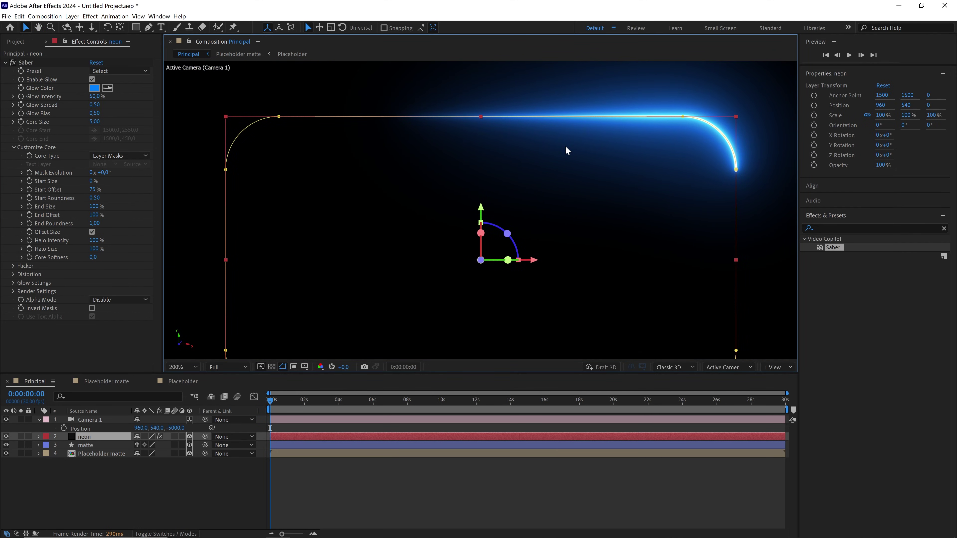
scroll(559, 166, "down", 2)
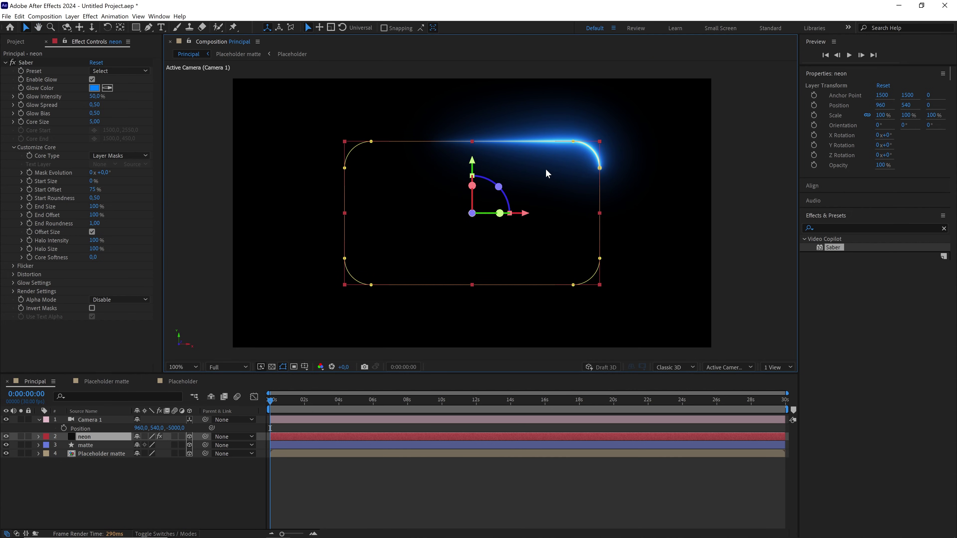
Set Saber's Render Settings Composite Settings to Transparent and hide the matte layer
left_click(14, 291)
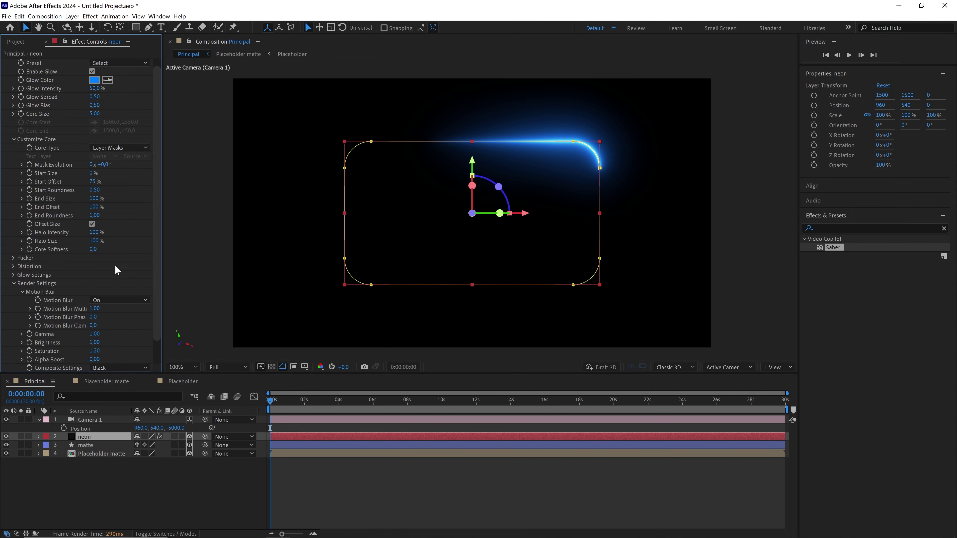
scroll(155, 229, "down", 2)
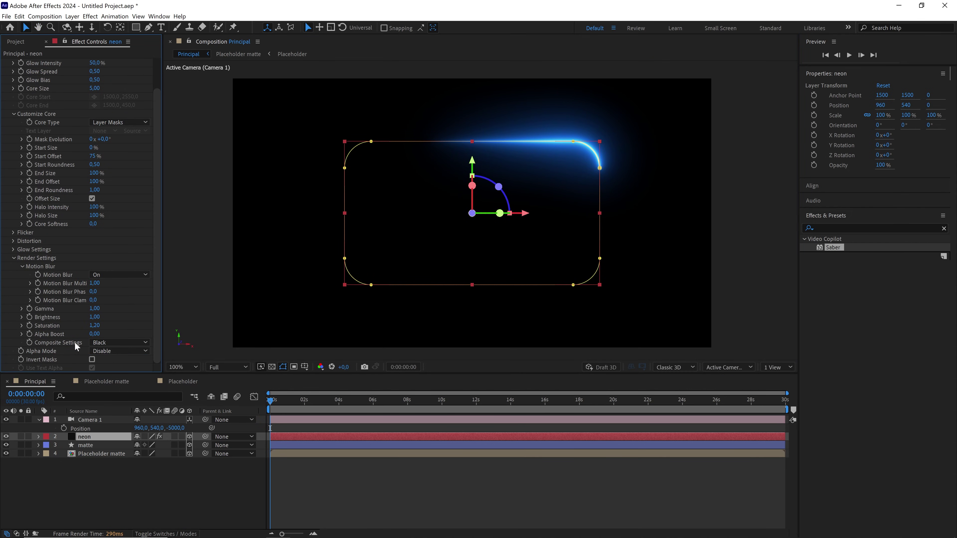
left_click(123, 343)
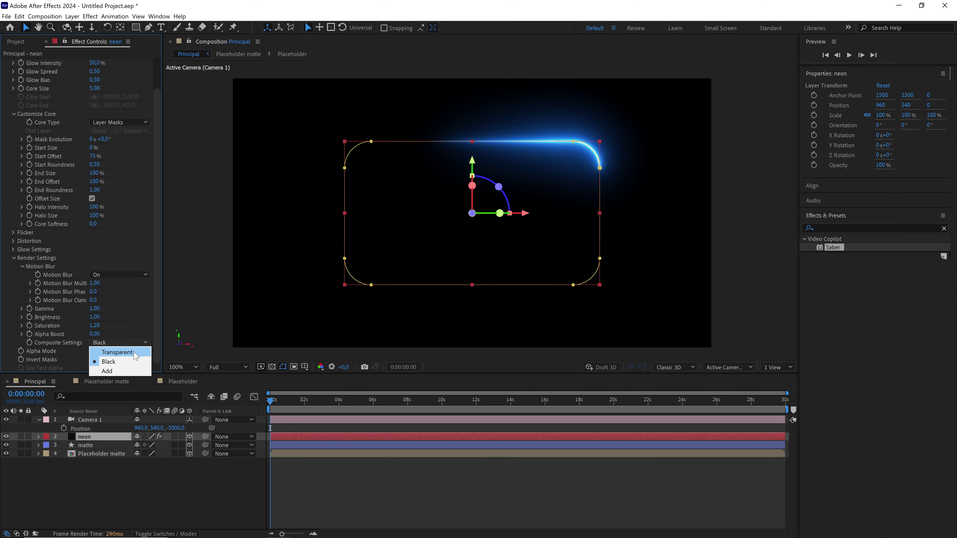
left_click(131, 352)
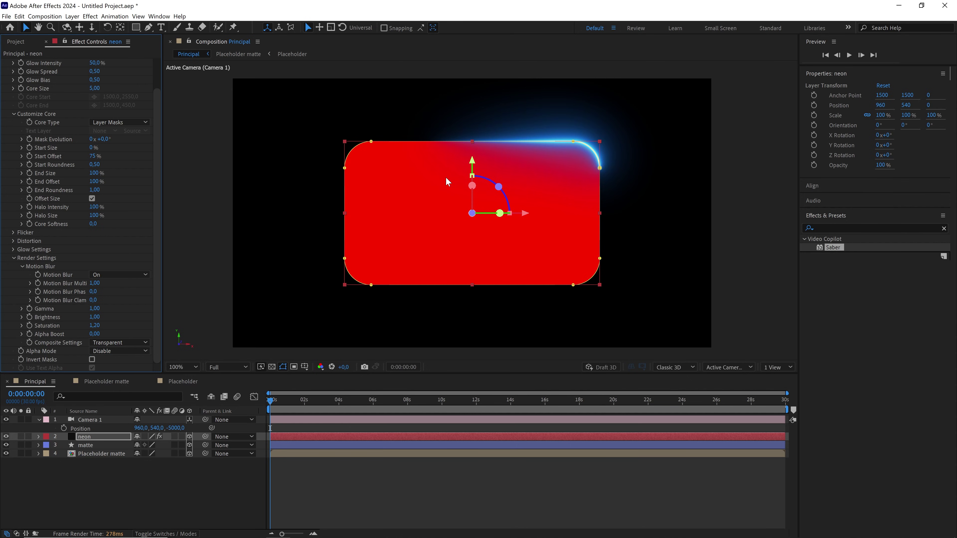
left_click(98, 445)
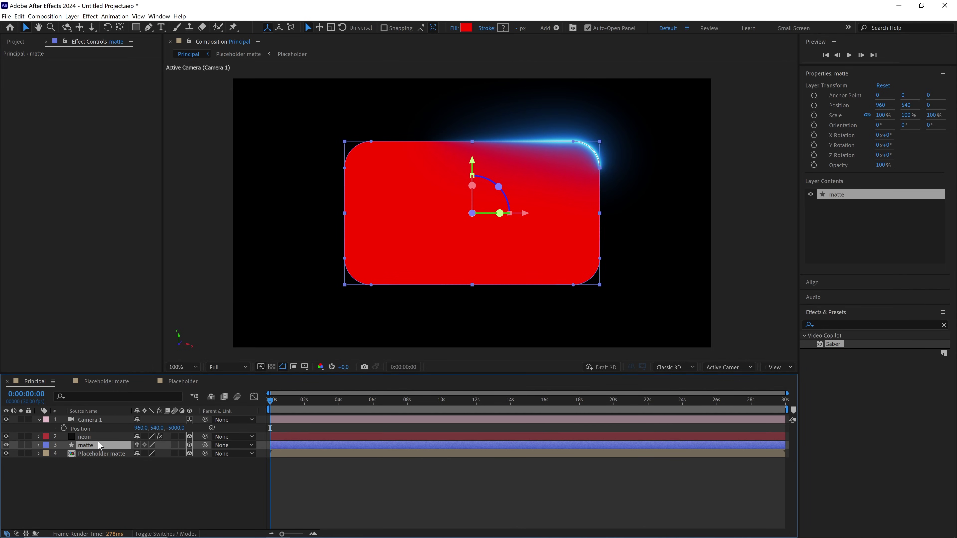
left_click(6, 445)
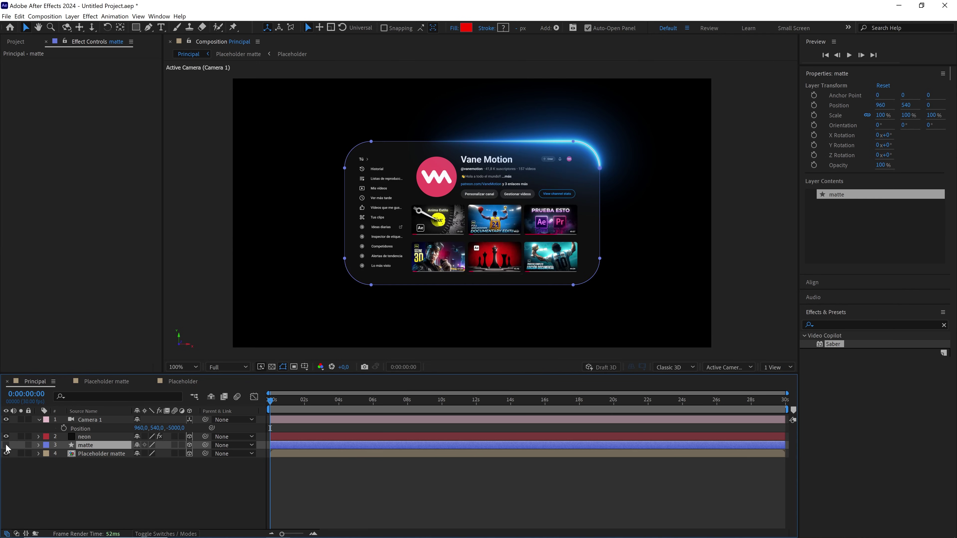
Search Effects & Presets for 'trit' and drag Tritone onto the Placeholder matte layer
left_click(108, 452)
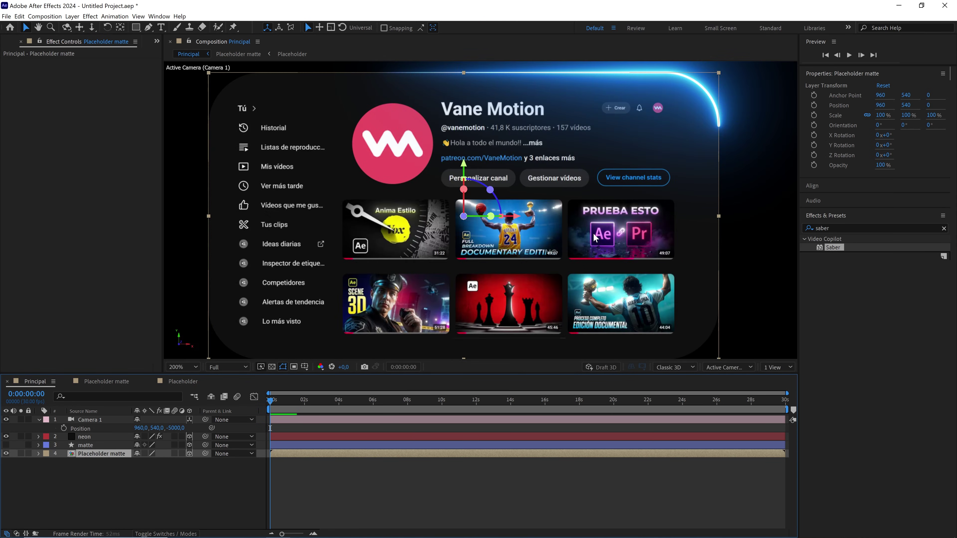
key("period")
key("comma")
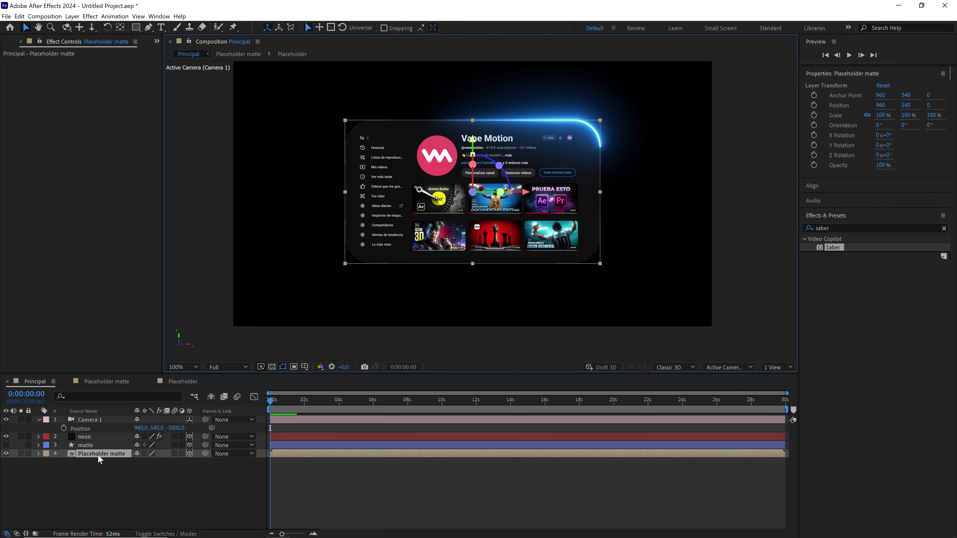
left_click(944, 229)
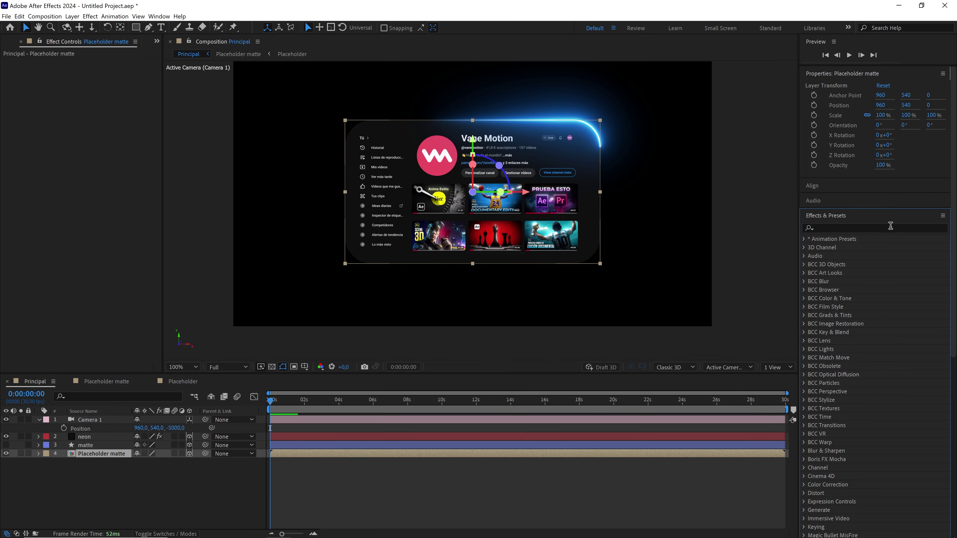
type("trit")
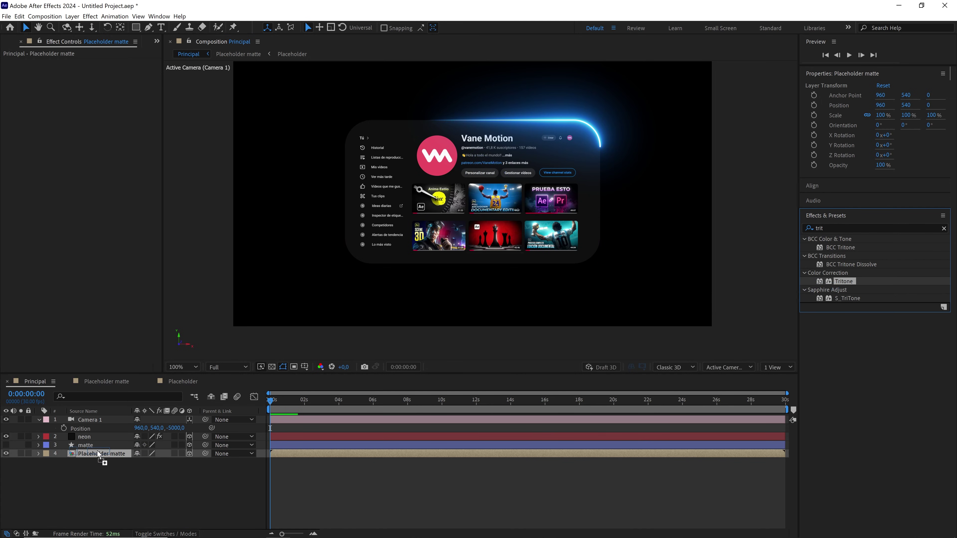
left_click_drag(843, 281, 97, 452)
Enlarge the timeline and expose the neon layer's Saber Glow Color property
left_click_drag(279, 374, 278, 240)
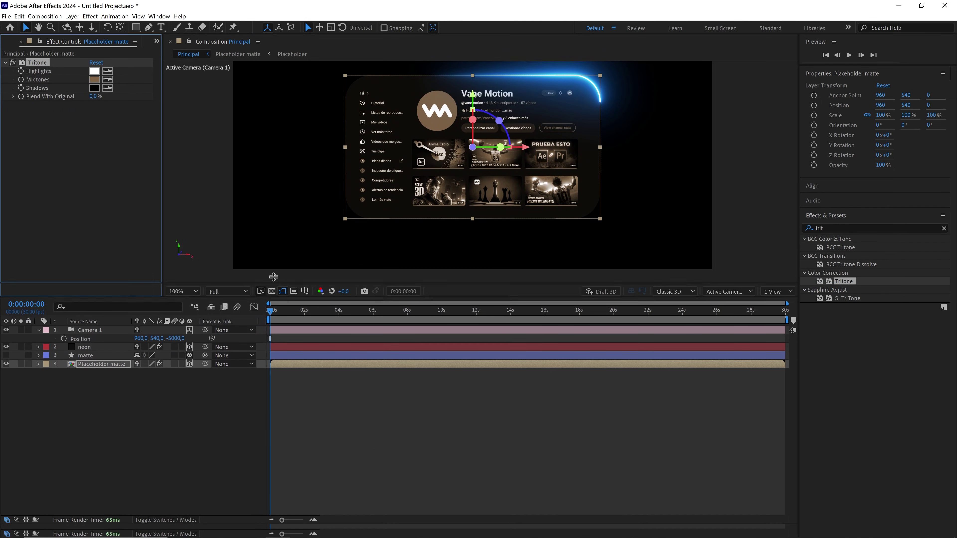
left_click(38, 304)
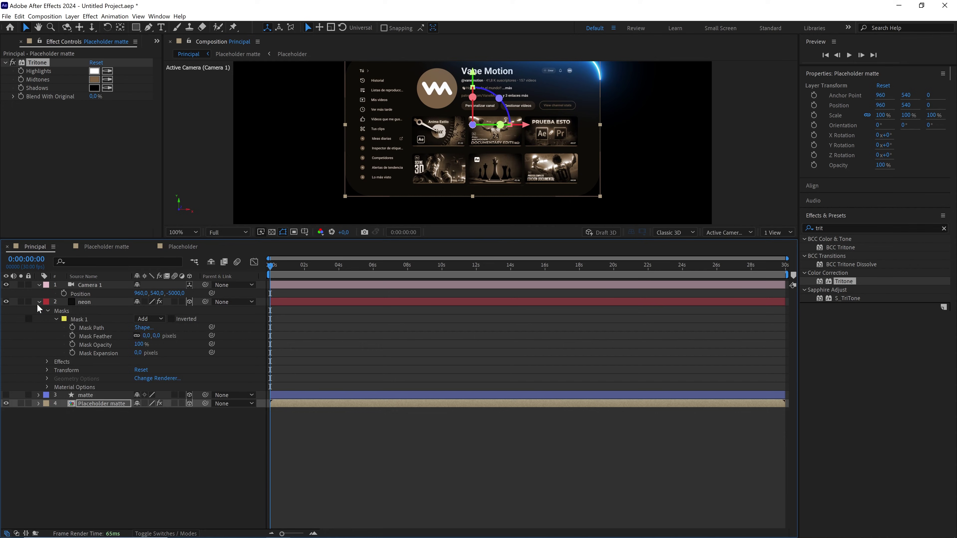
mouse_move(74, 309)
left_mouse_down()
mouse_move(72, 365)
mouse_move(46, 361)
left_mouse_up()
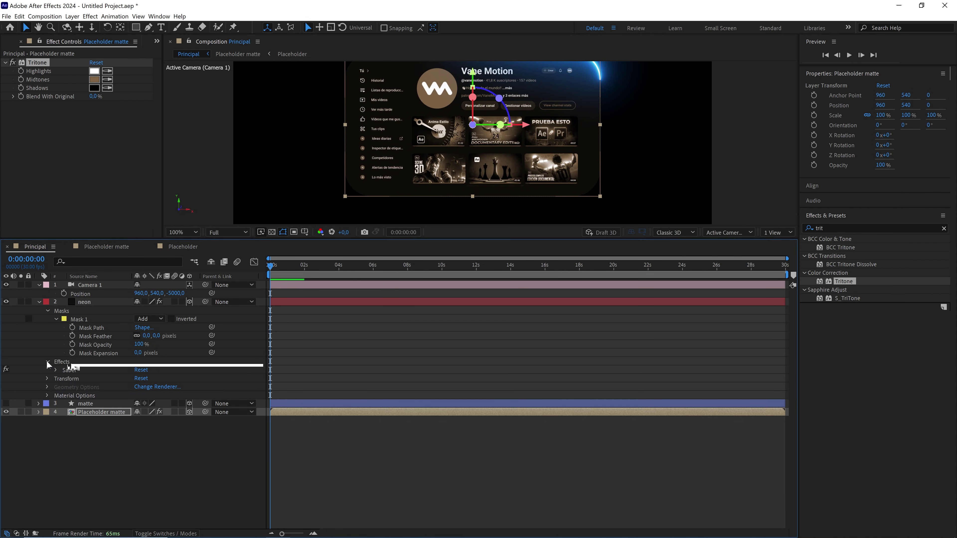
left_click(56, 370)
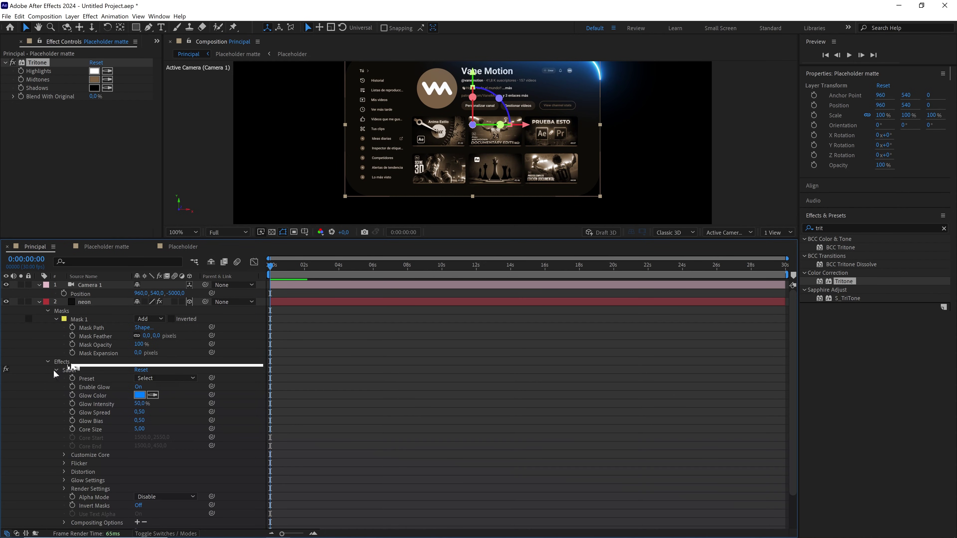
left_click(90, 395)
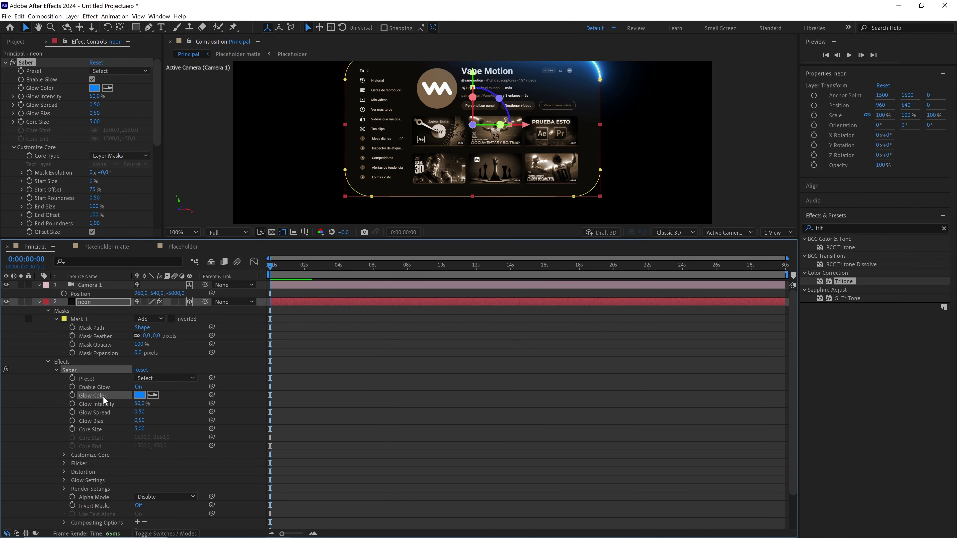
scroll(103, 395, "down", 3)
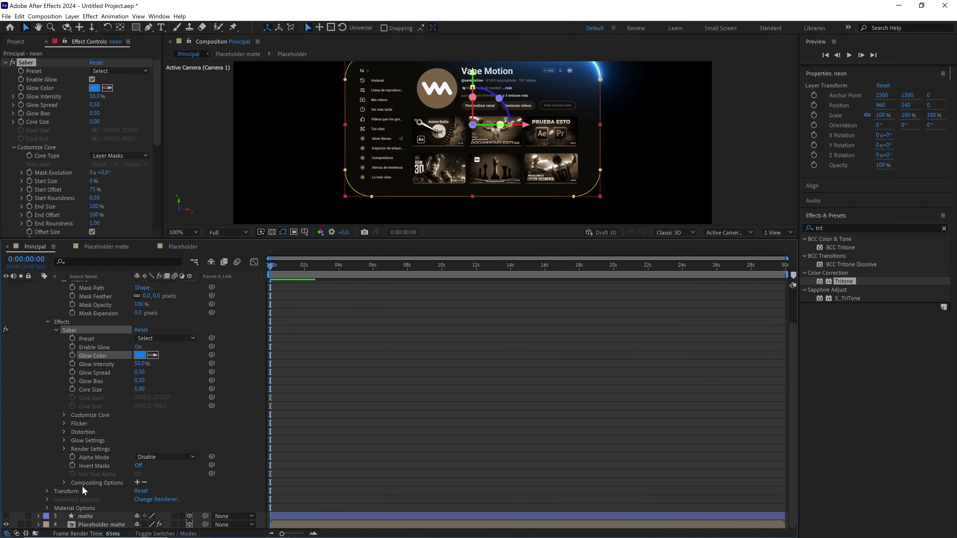
Add an expression to Tritone Midtones on the Placeholder matte layer
left_click(38, 524)
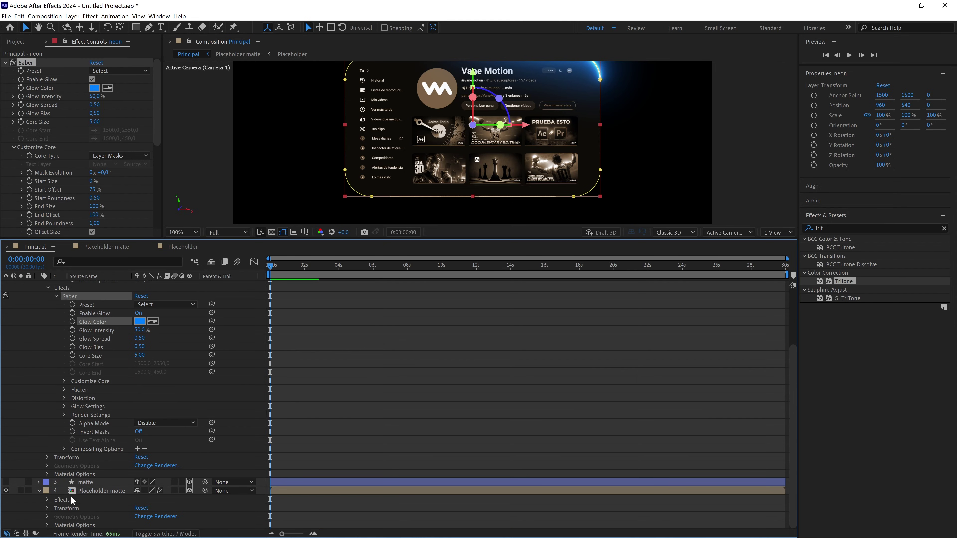
left_click(47, 500)
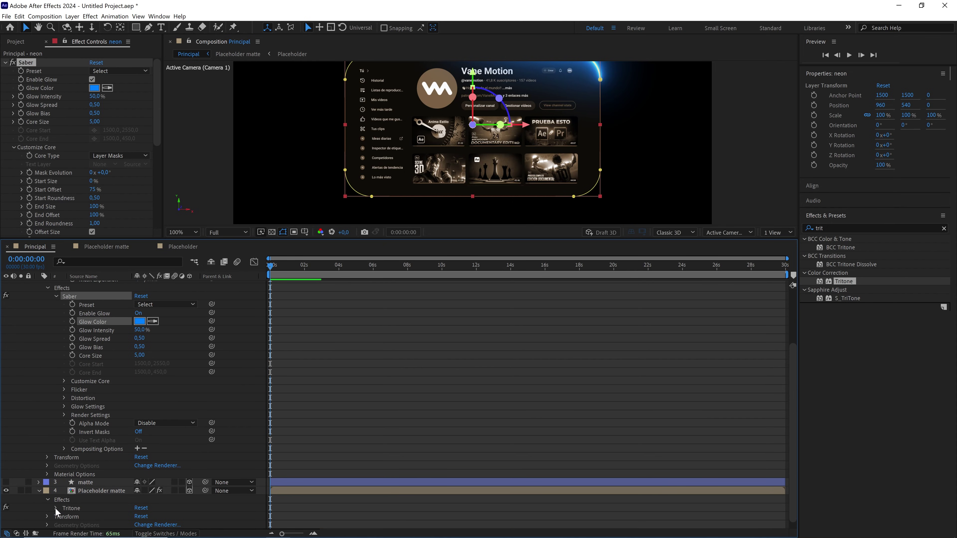
left_click(55, 507)
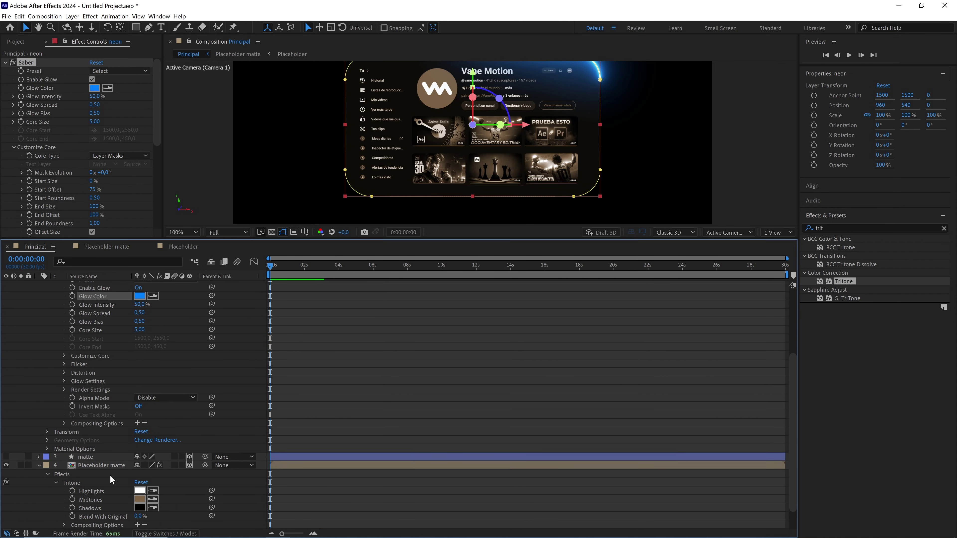
key("alt")
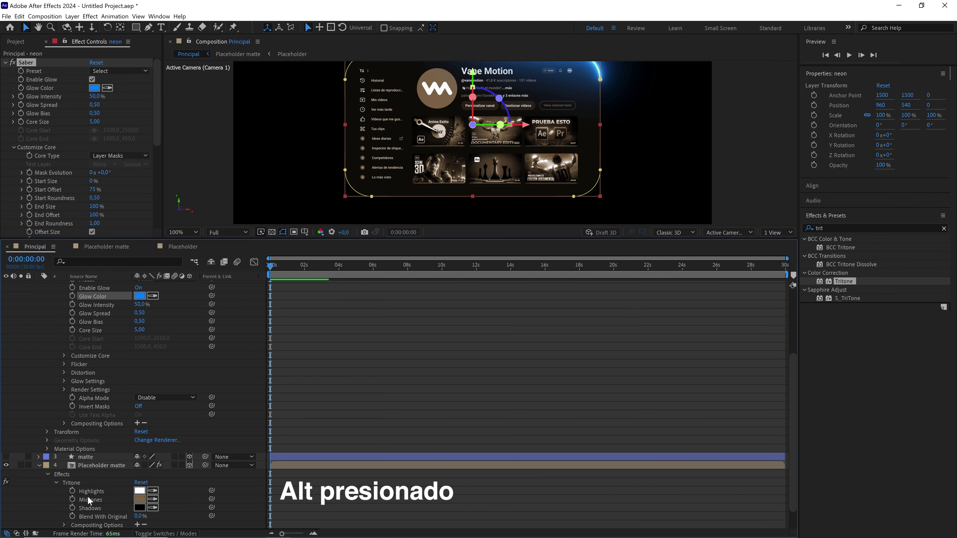
left_click(71, 500, "alt")
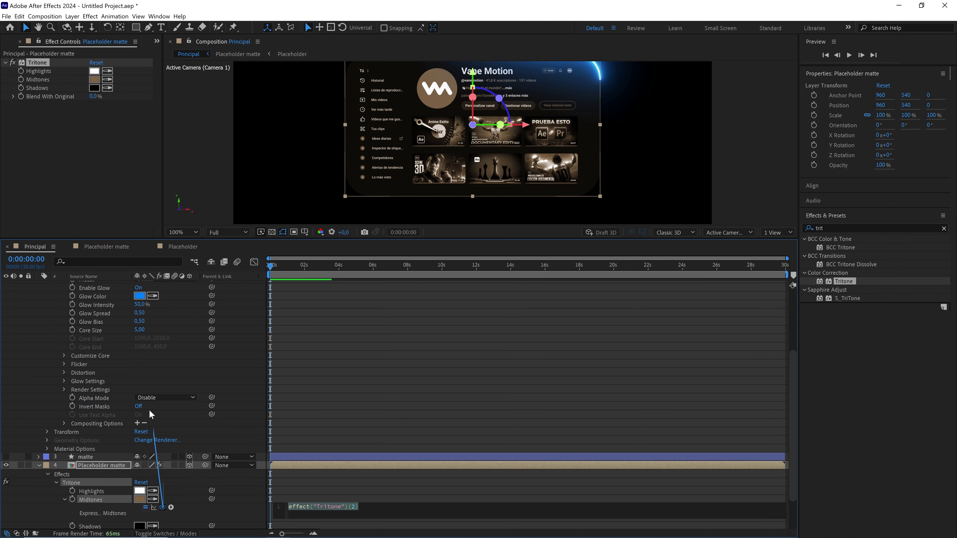
Pick-whip the Midtones expression to the neon layer's Saber Glow Color and commit it
left_click_drag(149, 414, 103, 382)
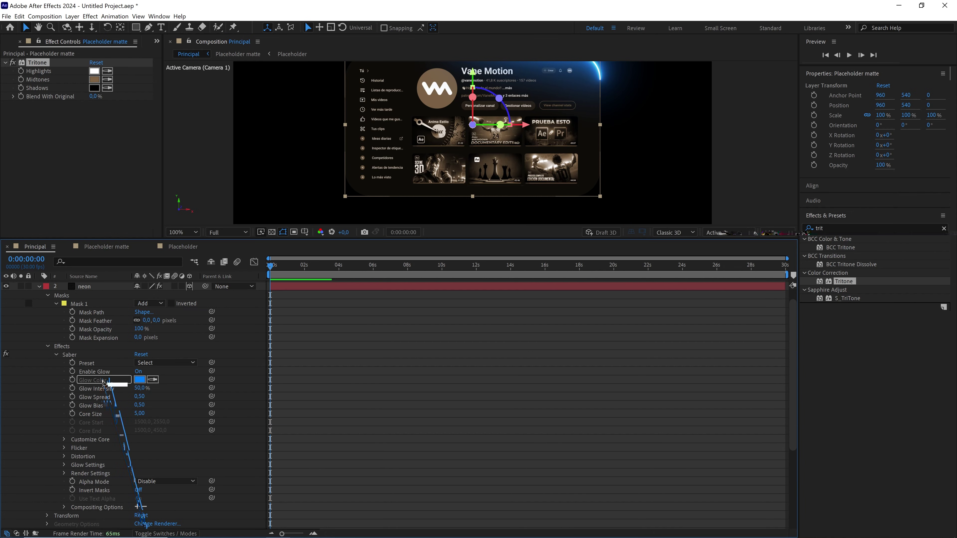
left_click_drag(104, 381, 104, 382)
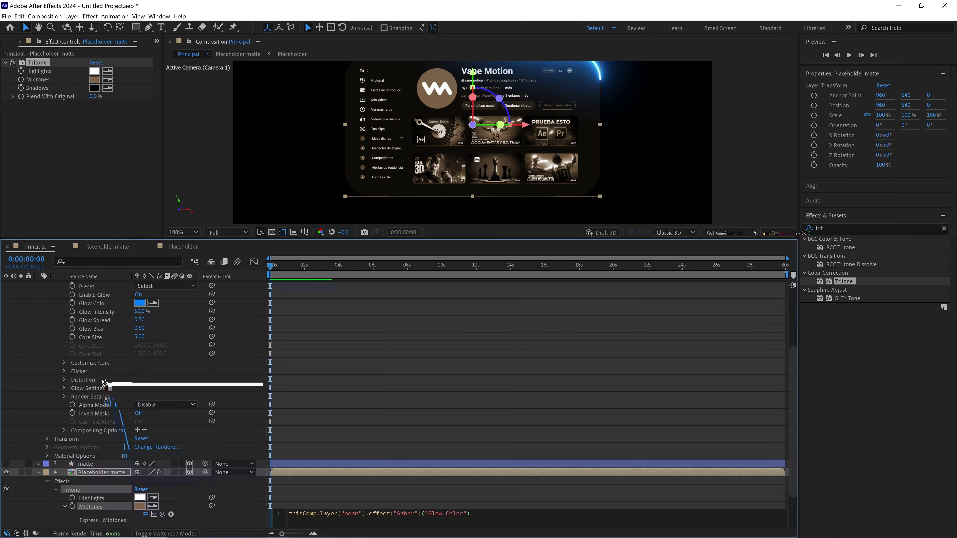
left_click(437, 358)
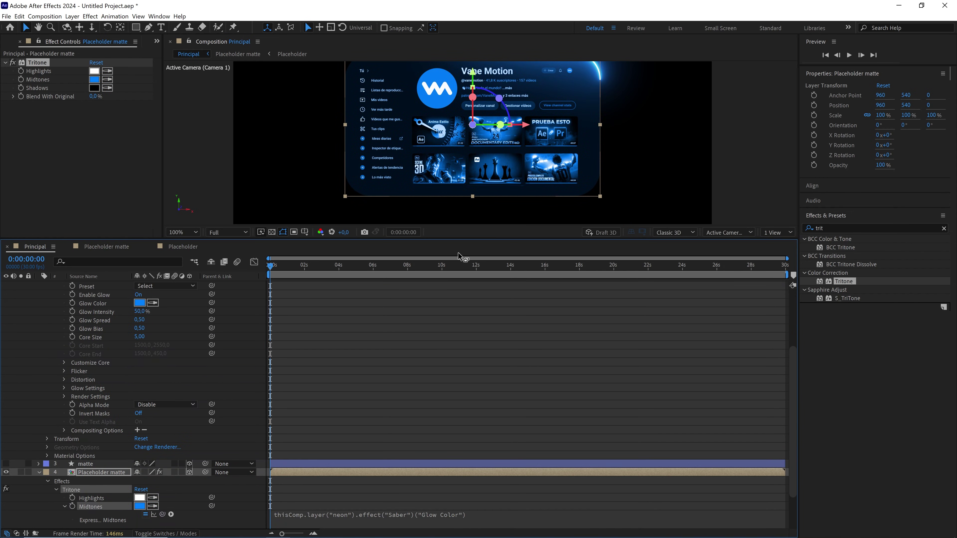
Collapse the expanded layer properties and give the composition viewer more room
scroll(44, 324, "up", 5)
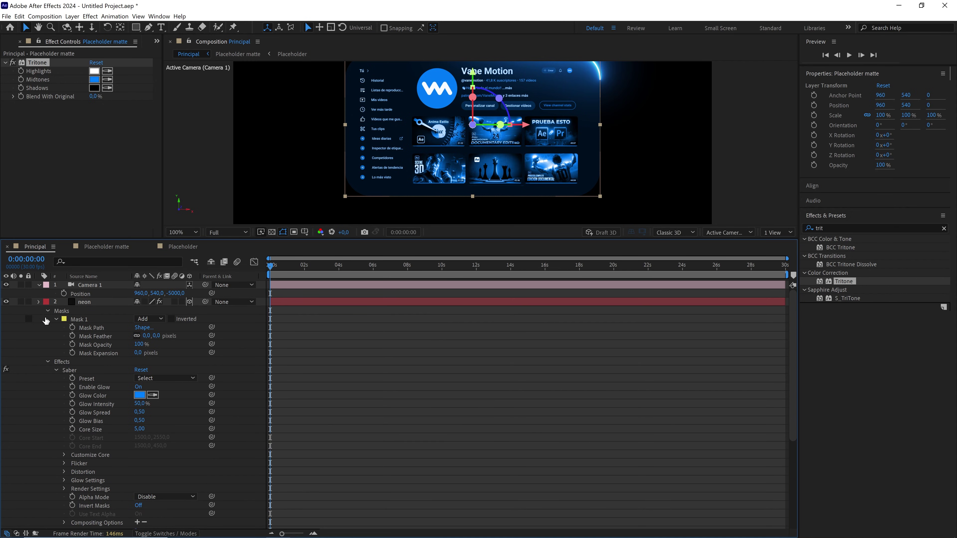
left_click(38, 301)
left_click(38, 310)
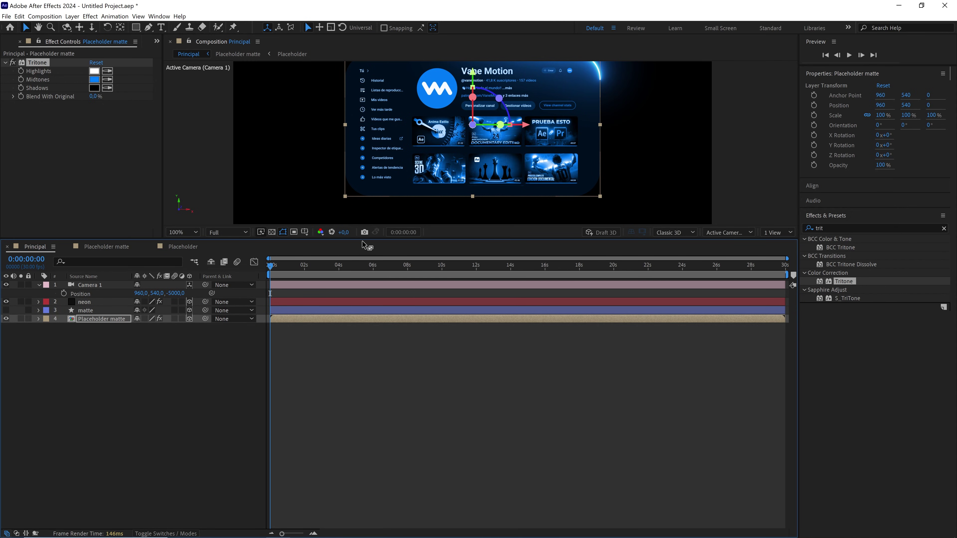
left_click_drag(362, 240, 349, 331)
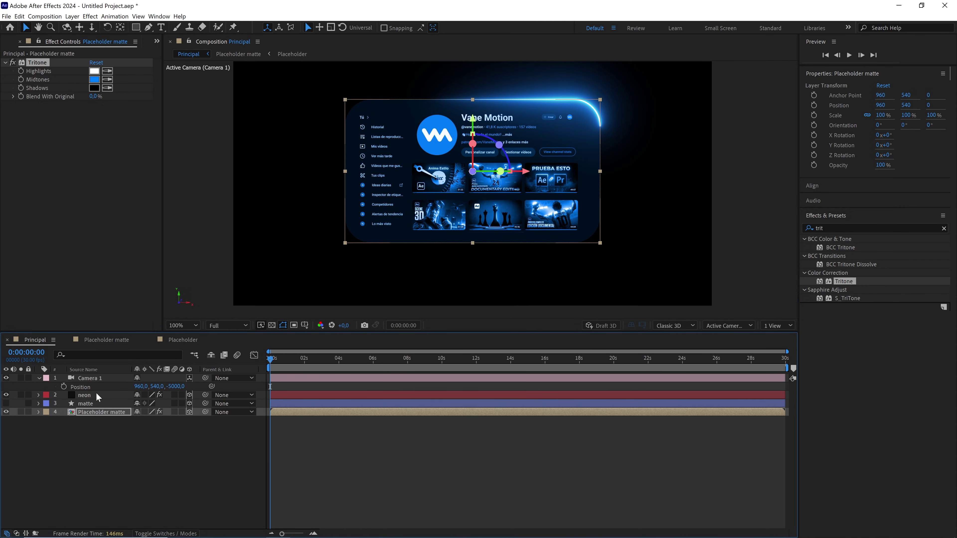
left_click(97, 394)
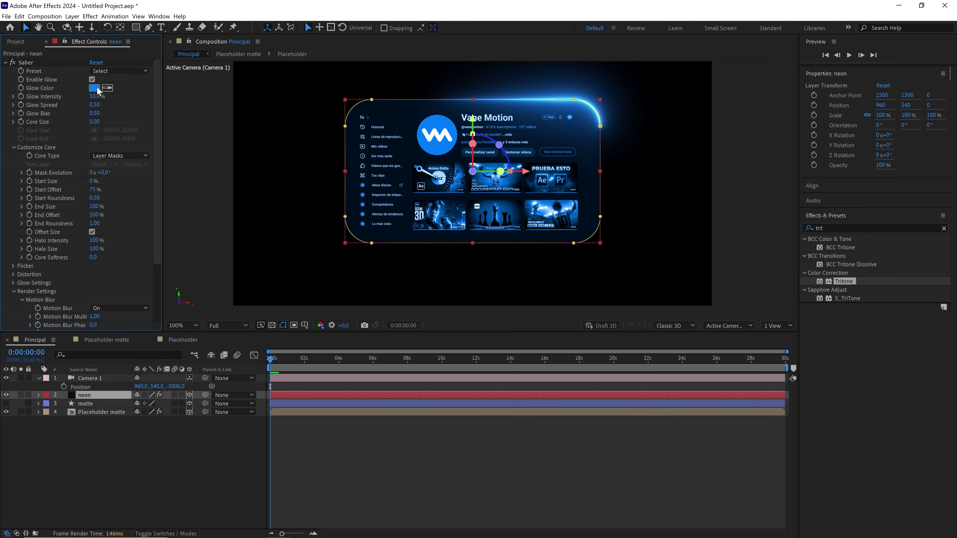
left_click(94, 87)
left_click_drag(379, 417, 379, 373)
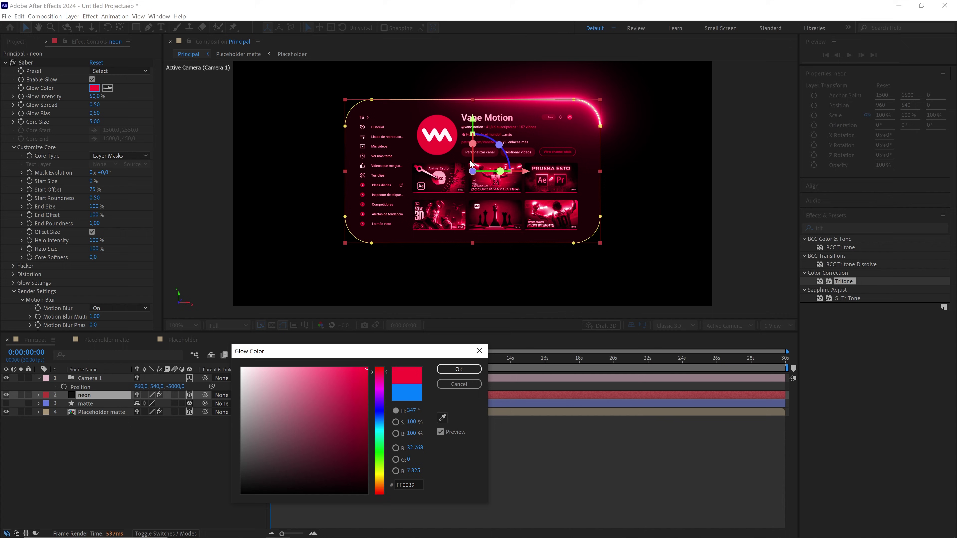
left_click_drag(380, 372, 383, 468)
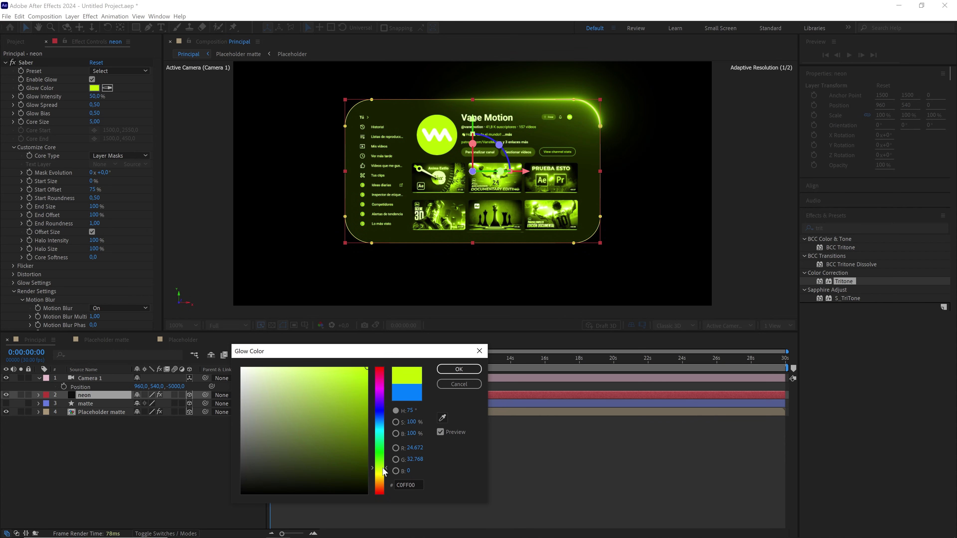
left_click(461, 384)
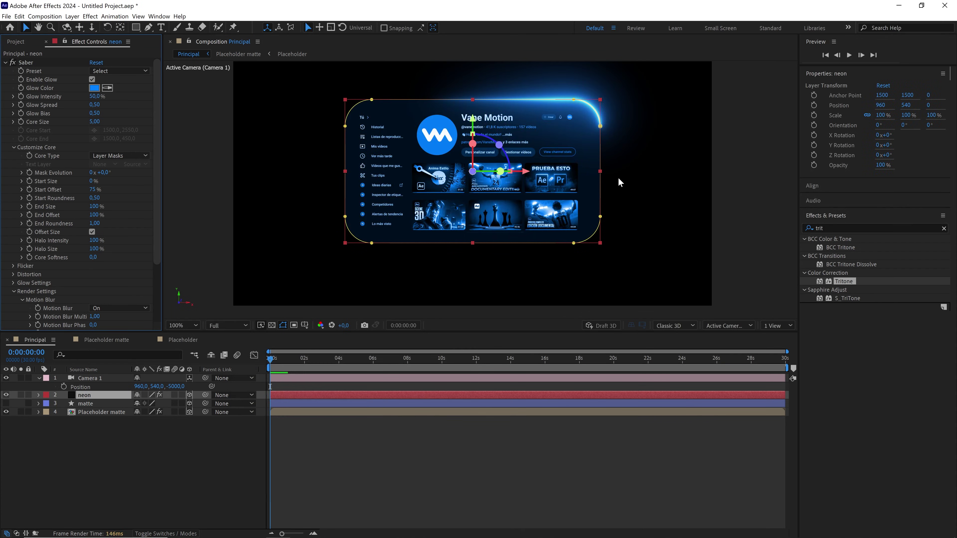
key("period")
left_click(106, 411)
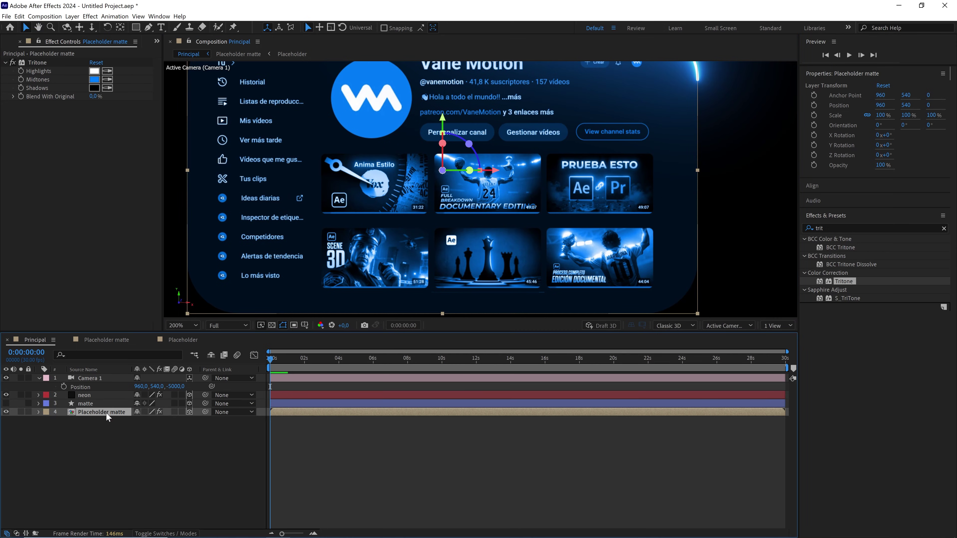
Set Tritone's Blend With Original on Placeholder matte to 50%
left_click_drag(411, 181, 430, 193)
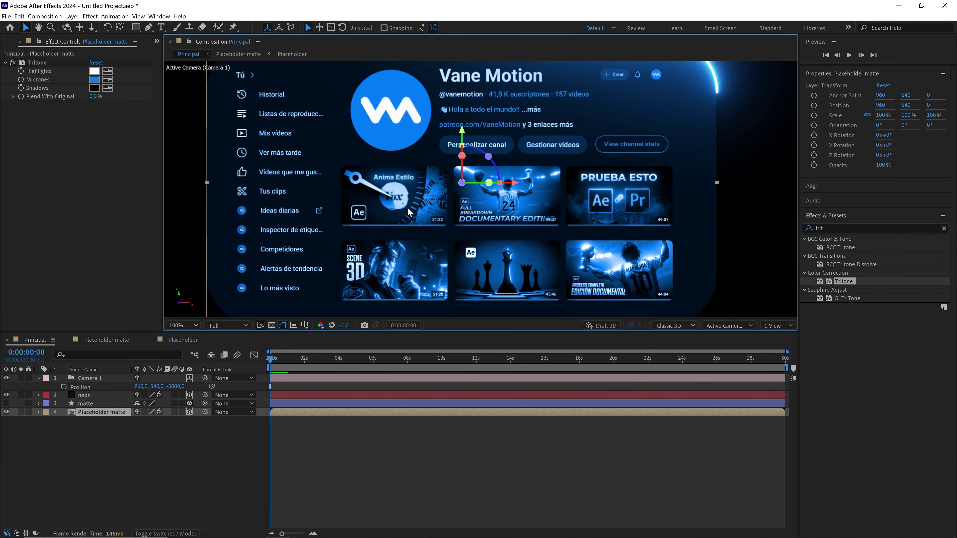
left_click(95, 97)
type("100")
key("Return")
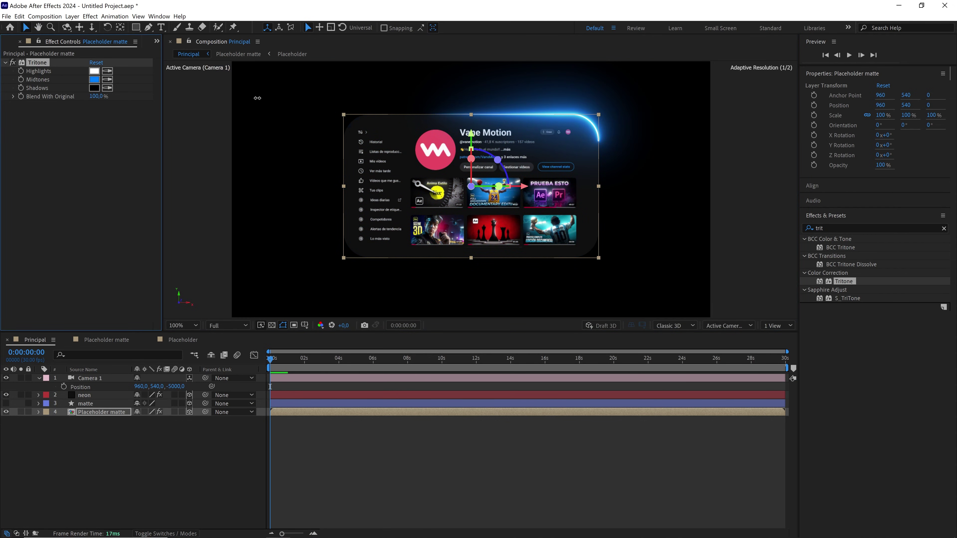
scroll(496, 163, "up", 2)
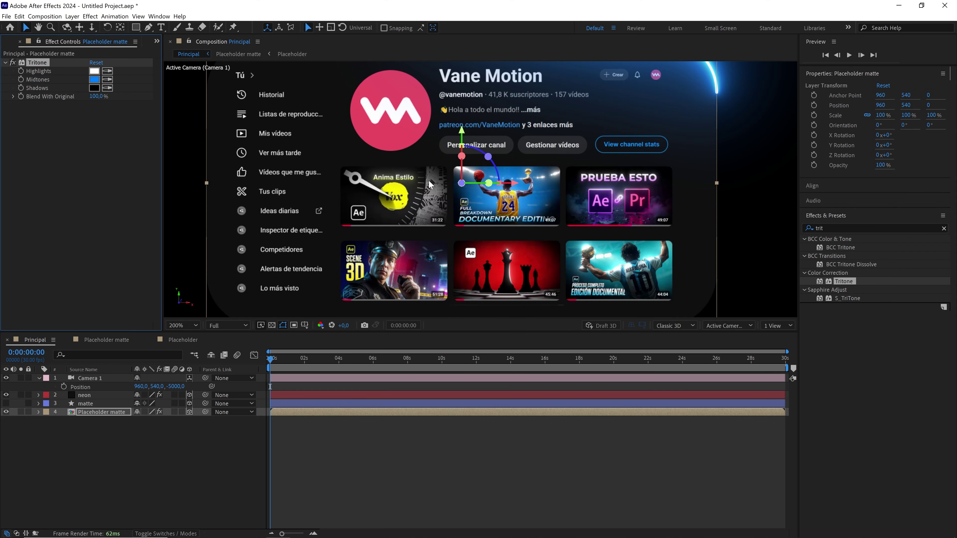
left_click(99, 96)
type("50")
left_click(116, 166)
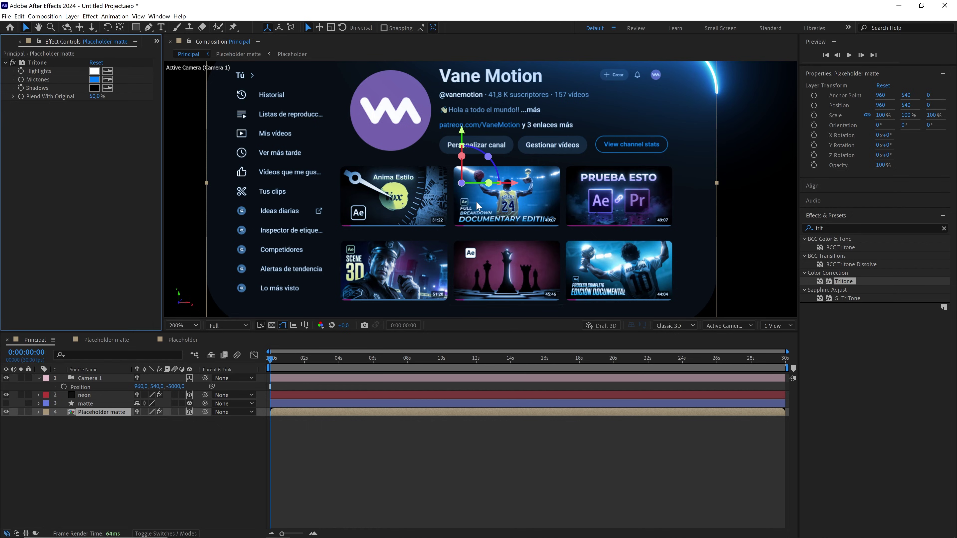
Deselect all layers, then select the neon layer
scroll(476, 206, "down", 4)
left_click(245, 422)
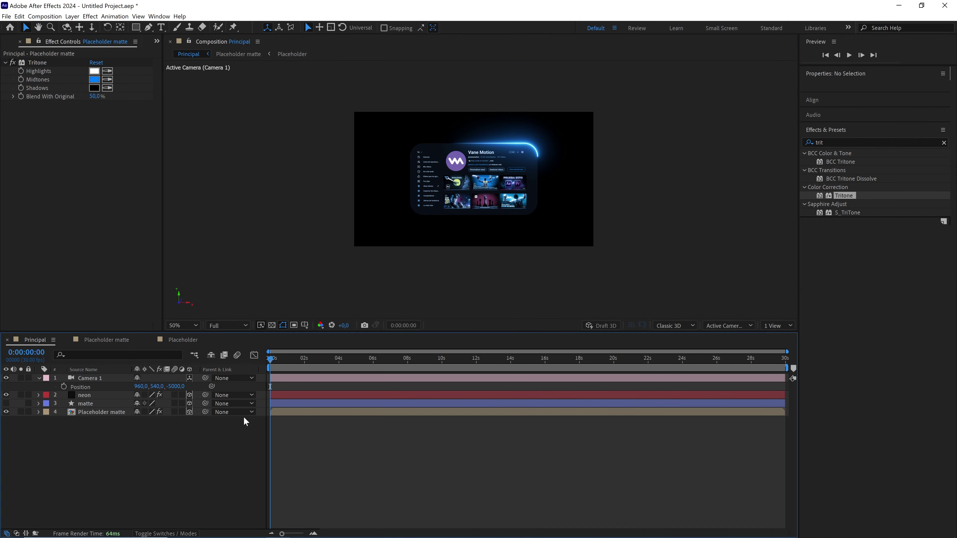
scroll(489, 241, "up", 2)
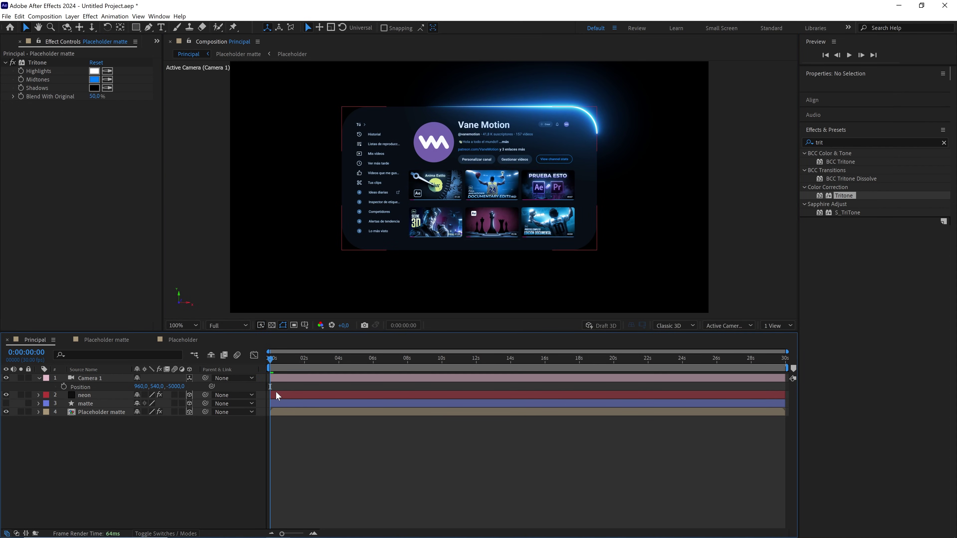
left_click(107, 396)
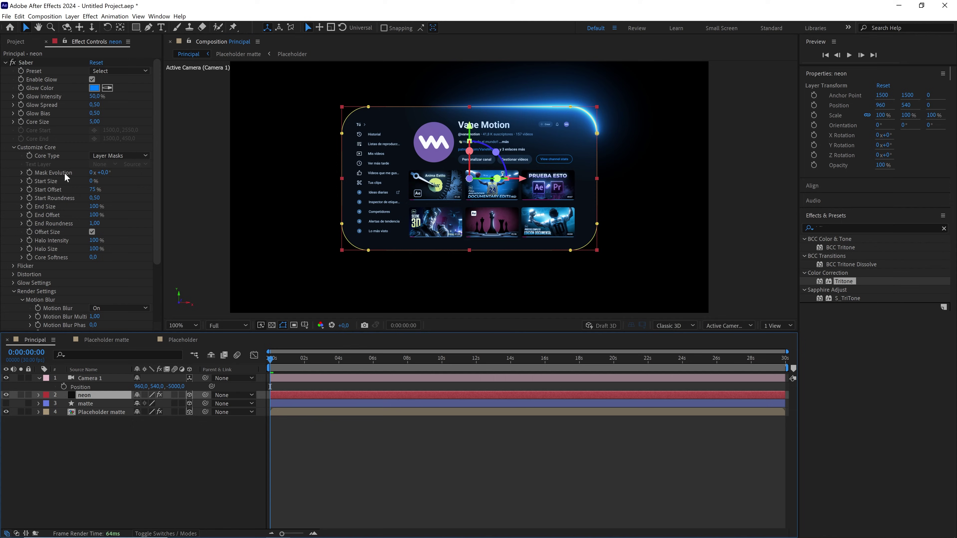
Keyframe Saber Mask Evolution from 0x at 0 s to 1x at 20 s
left_click(30, 171)
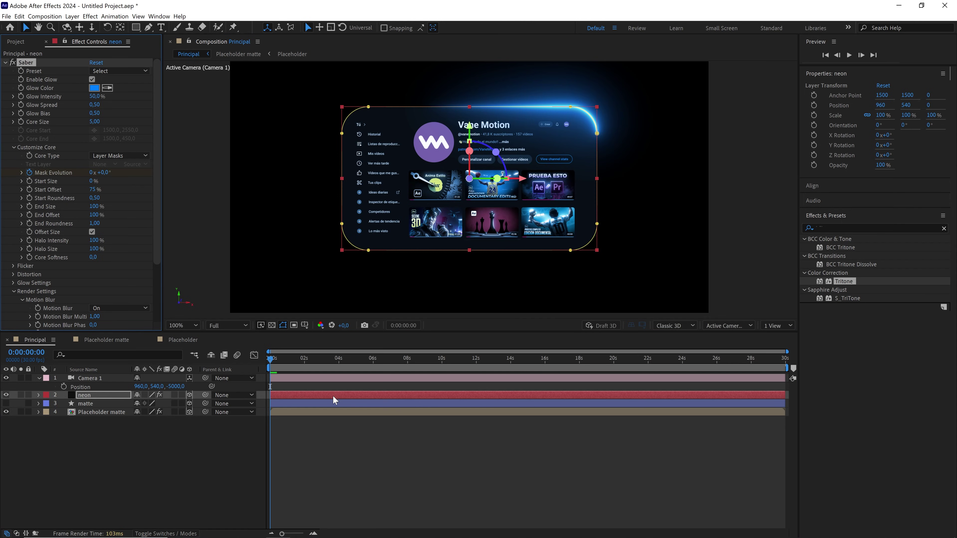
key("u")
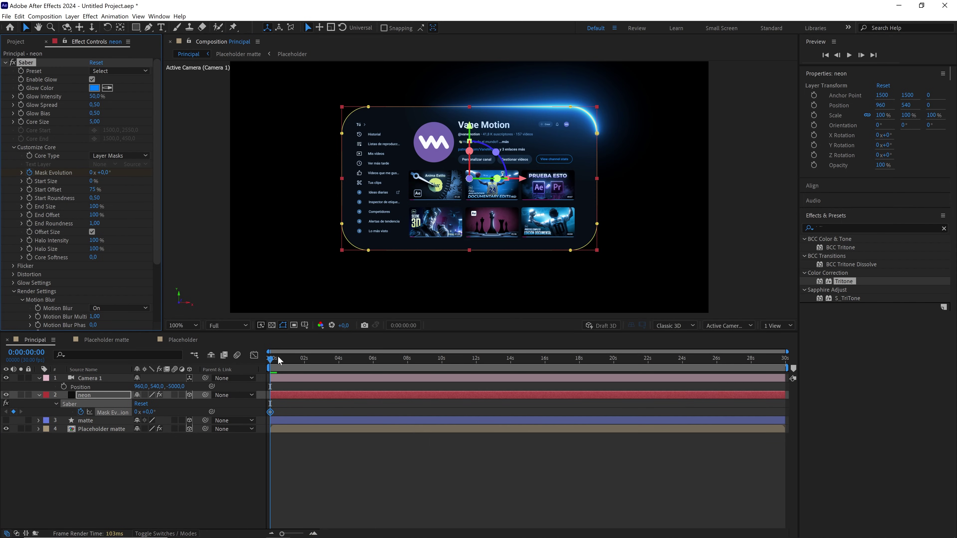
left_click_drag(279, 360, 613, 371)
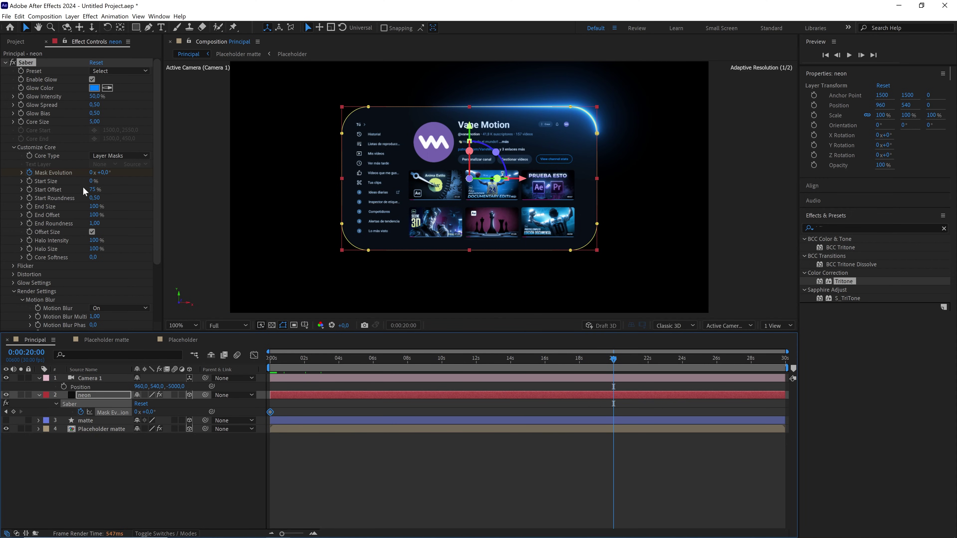
left_click(93, 172)
type("1")
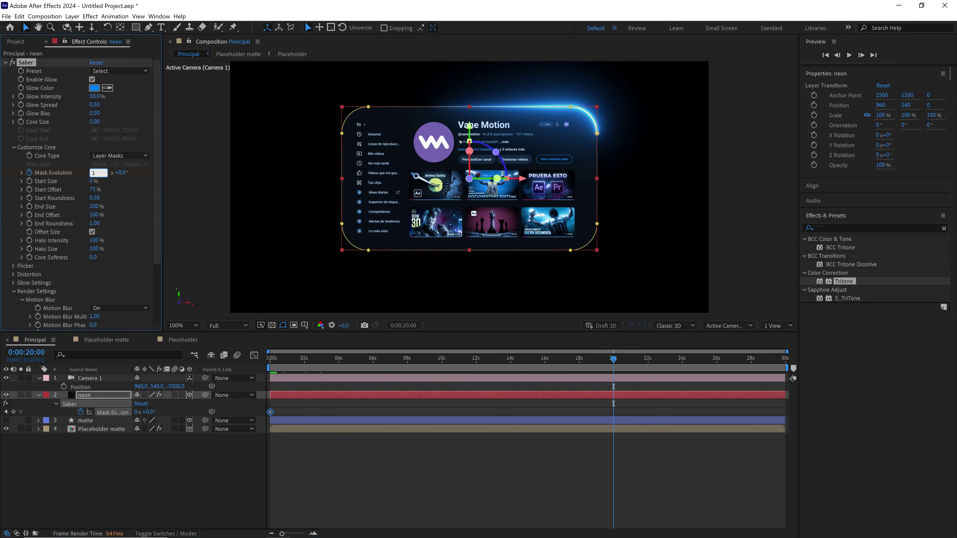
key("Return")
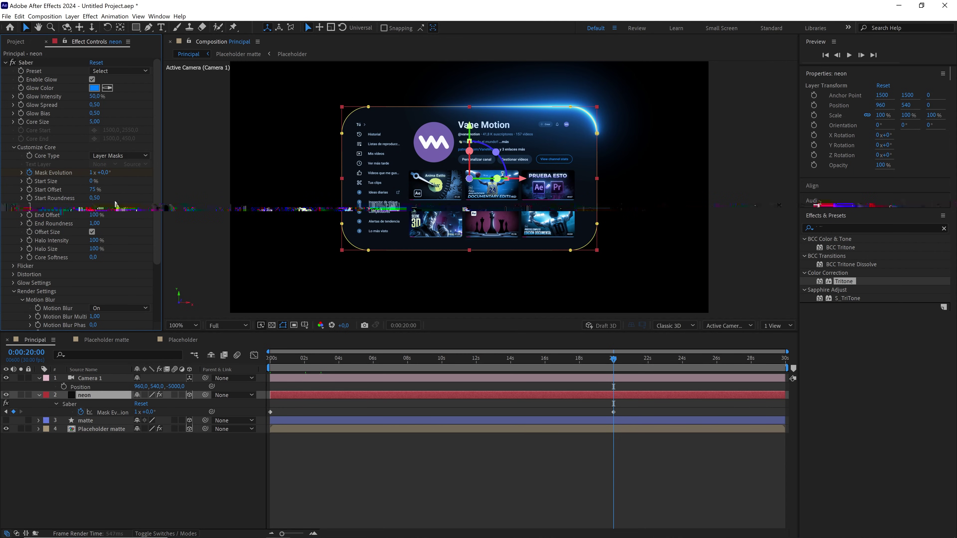
Scrub the timeline to preview the sweeping glow, briefly at one-third resolution
mouse_move(615, 359)
left_mouse_down()
mouse_move(347, 362)
mouse_move(444, 362)
left_mouse_up()
left_click(337, 476)
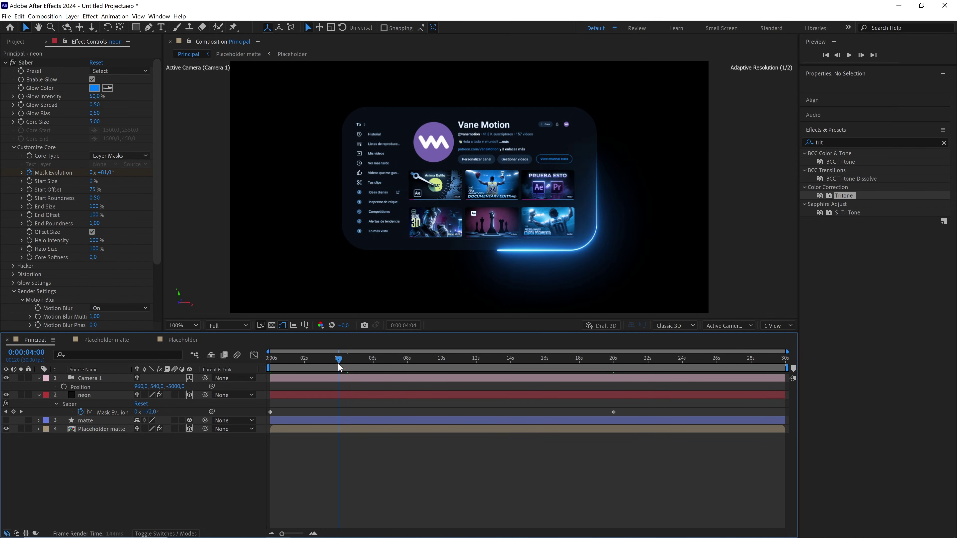
mouse_move(444, 362)
left_mouse_down()
mouse_move(318, 363)
mouse_move(539, 361)
mouse_move(270, 361)
left_mouse_up()
left_click(233, 325)
left_click(234, 367)
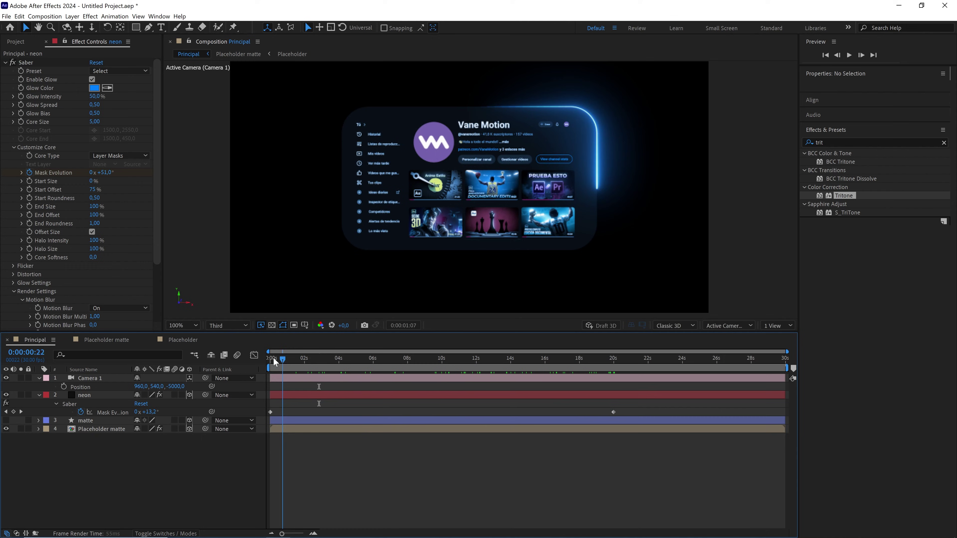
left_click(226, 325)
left_click(226, 349)
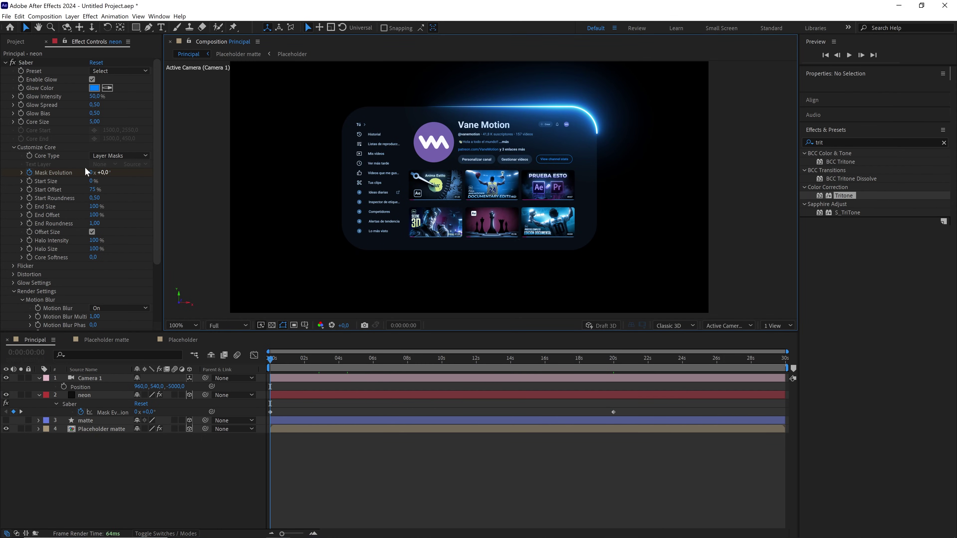
Add a Spot light with 110% intensity, 100° cone angle and 100% cone feather
left_click(13, 148)
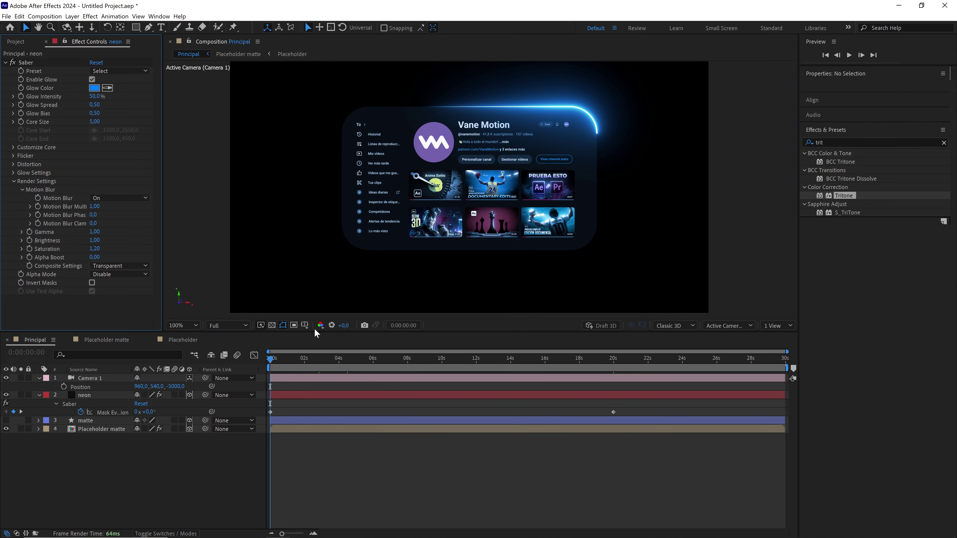
right_click(214, 459)
mouse_move(298, 368)
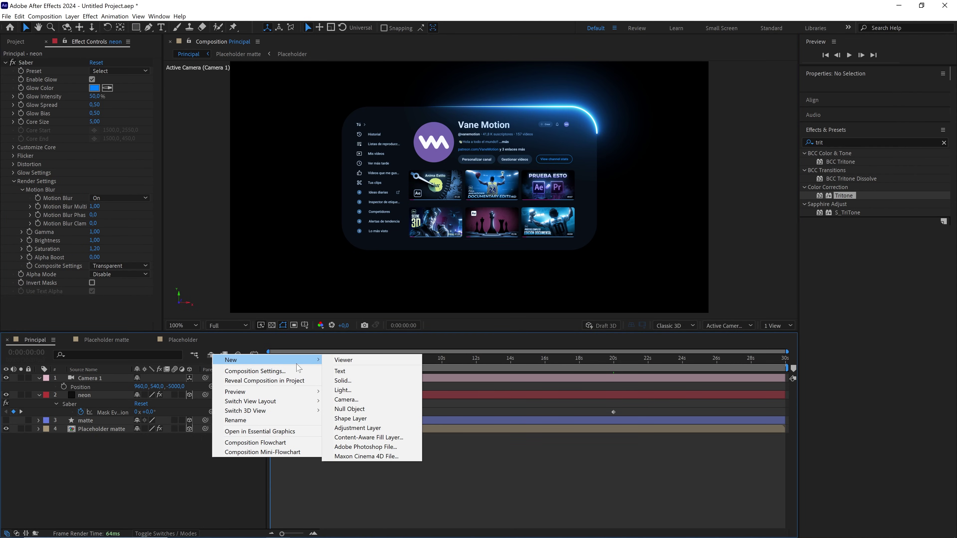
left_click(342, 391)
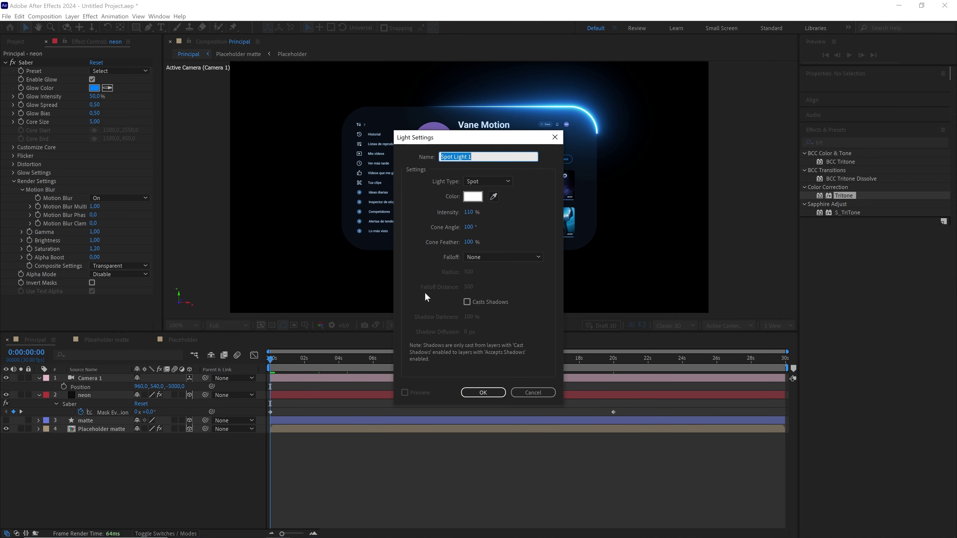
left_click(505, 180)
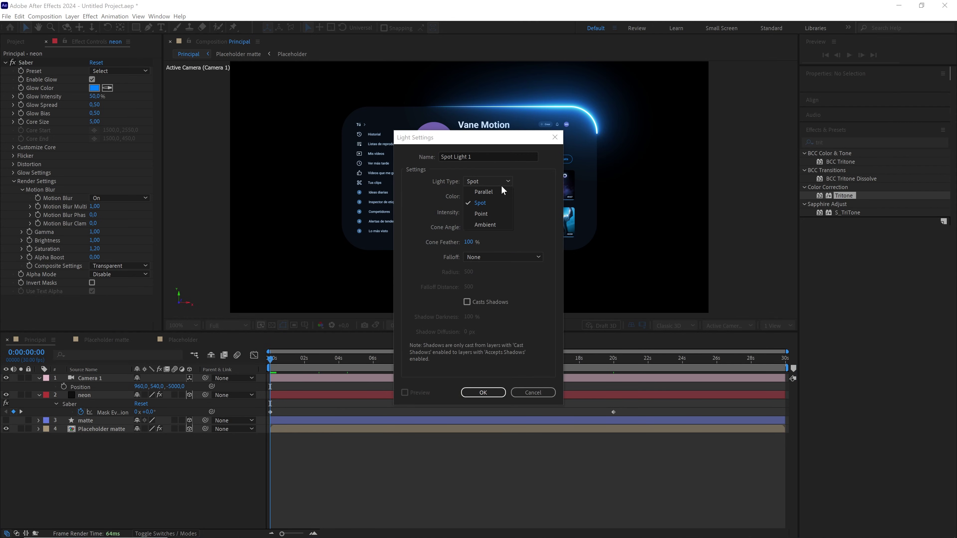
left_click(485, 202)
left_click(468, 213)
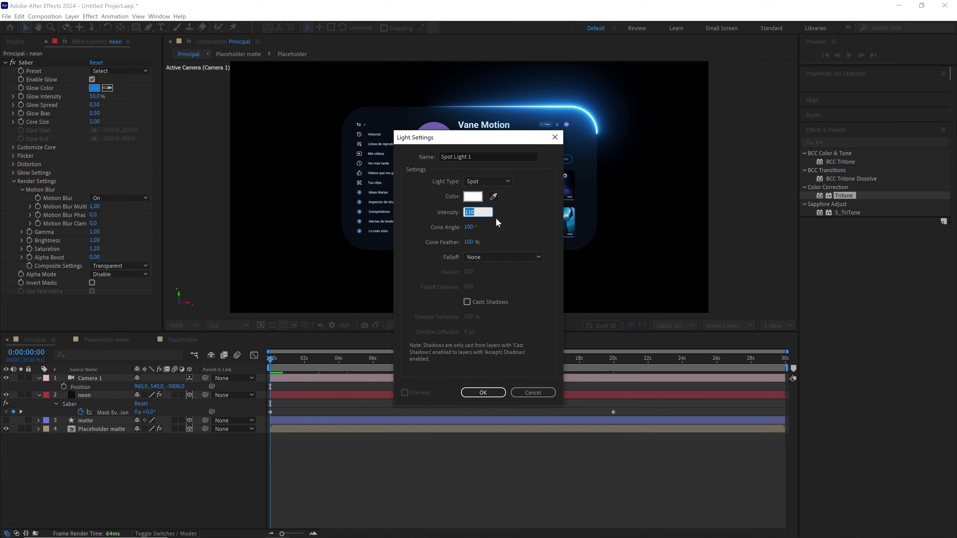
left_click(470, 227)
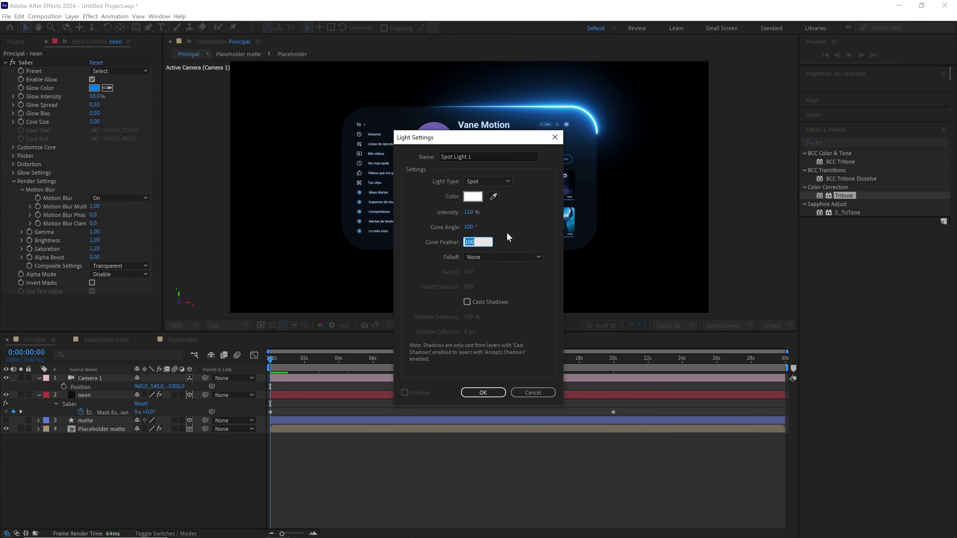
left_click(470, 227)
left_click(467, 213)
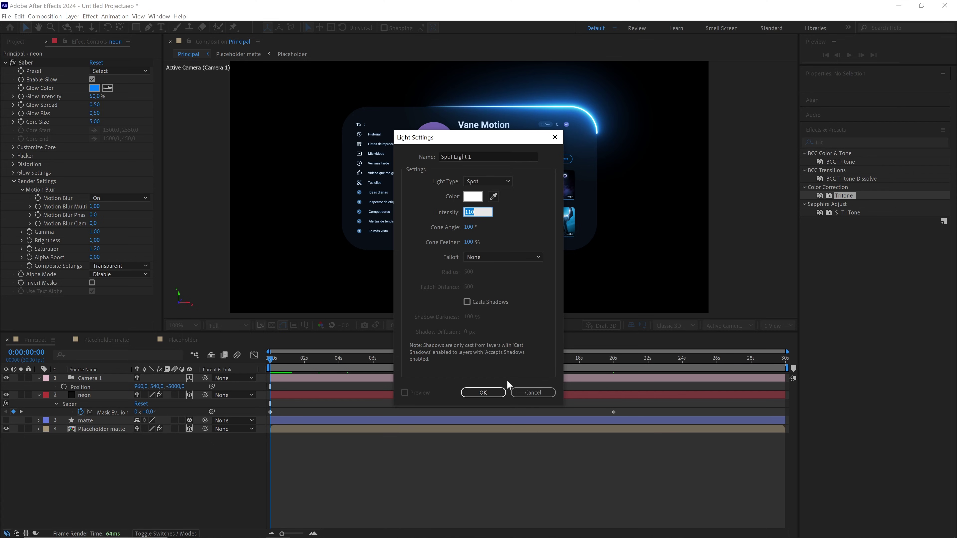
left_click(485, 394)
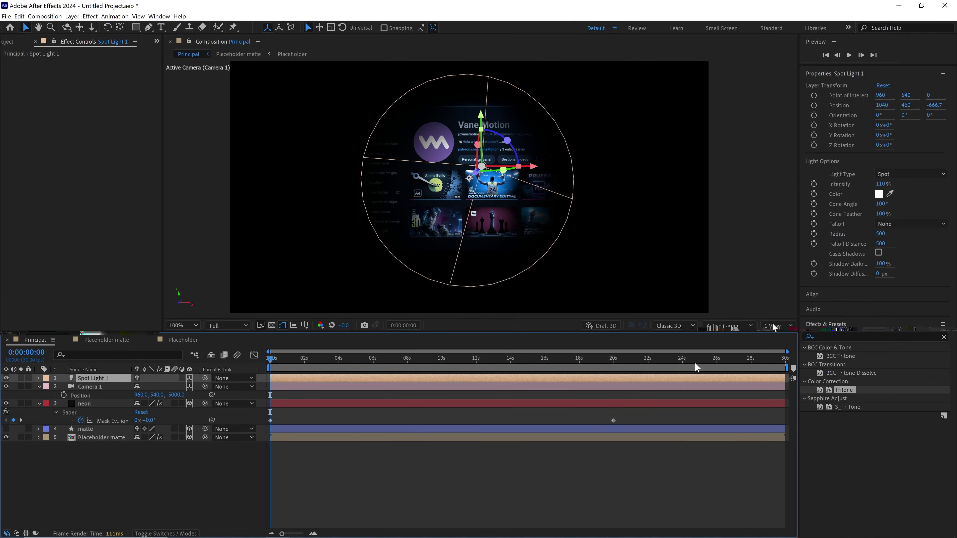
Switch the viewer to a 2 Views layout and reframe the Left view around the light cone
left_click(777, 325)
left_click(784, 339)
scroll(362, 157, "down", 2)
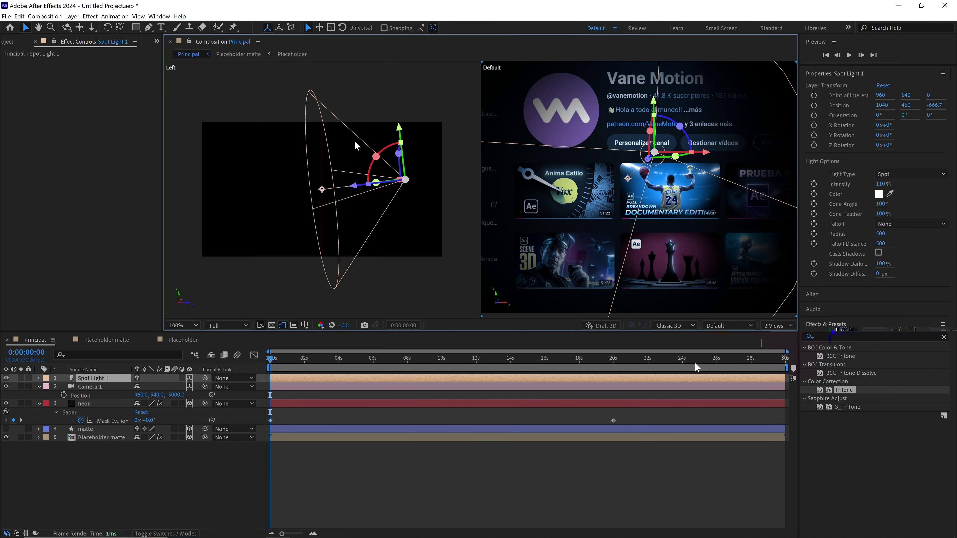
scroll(362, 157, "down", 2)
scroll(362, 156, "up", 2)
left_click_drag(362, 157, 335, 158)
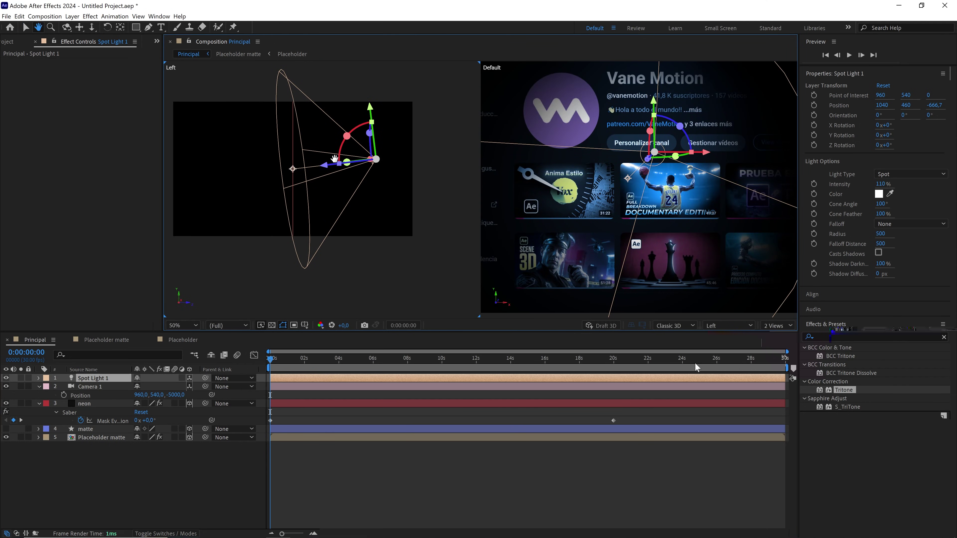
key("v")
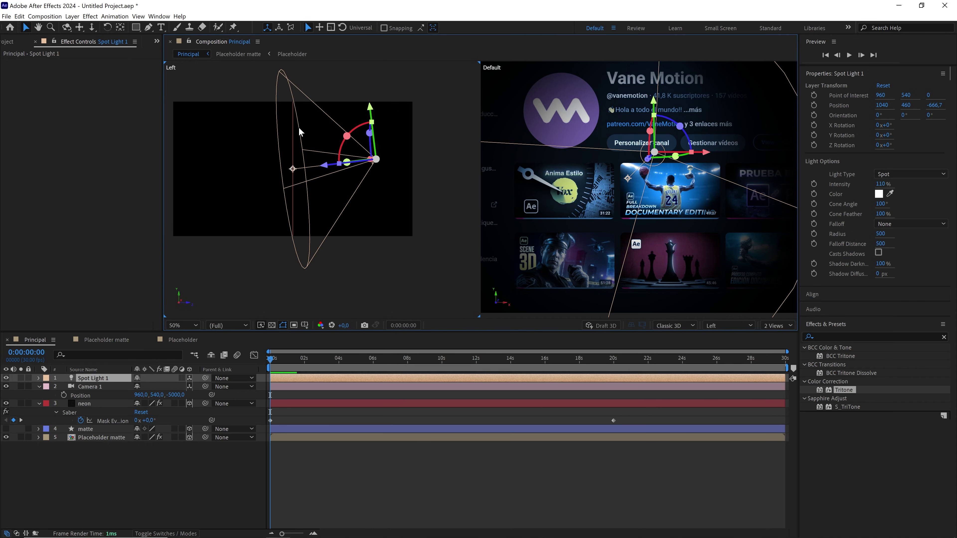
Set Spot Light 1's Position to 960, 540
left_click(107, 437)
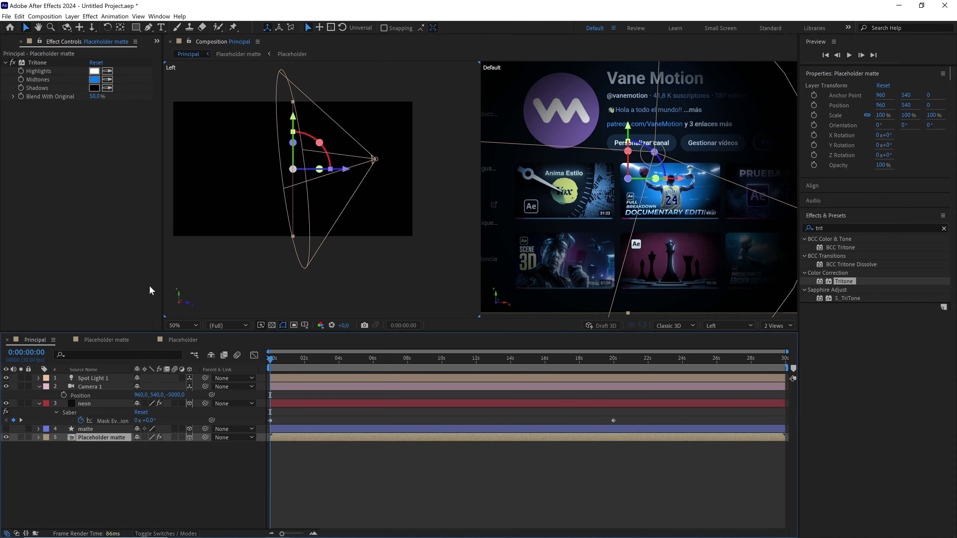
left_click(39, 378)
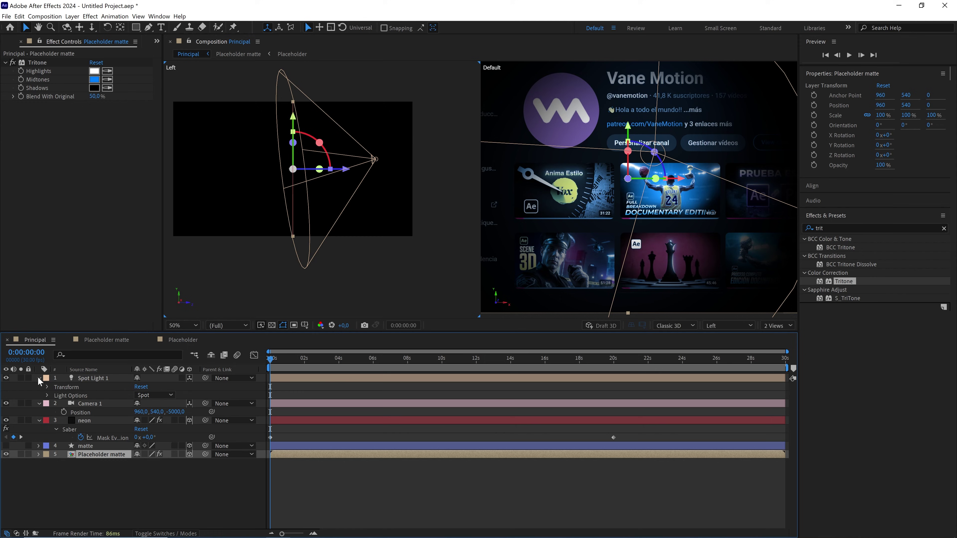
left_click(45, 388)
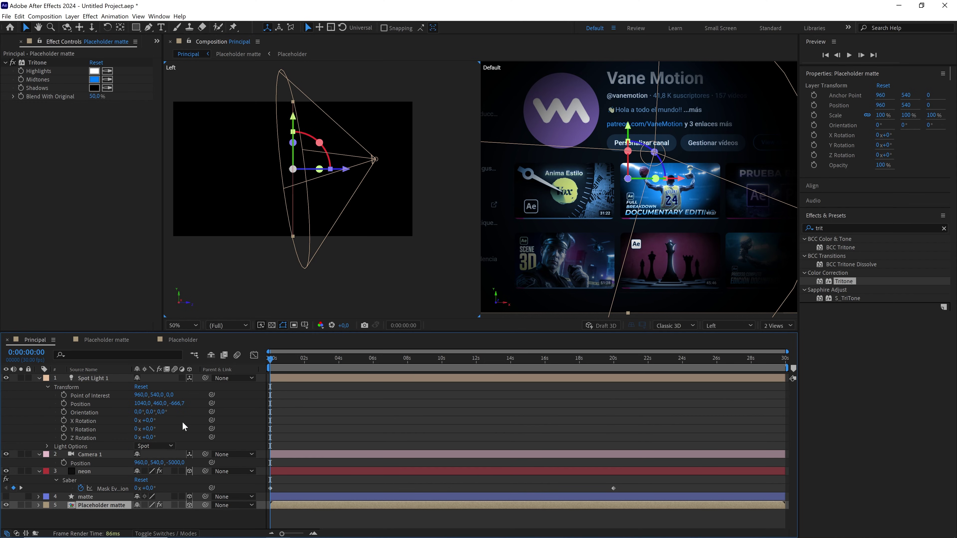
left_click(160, 403)
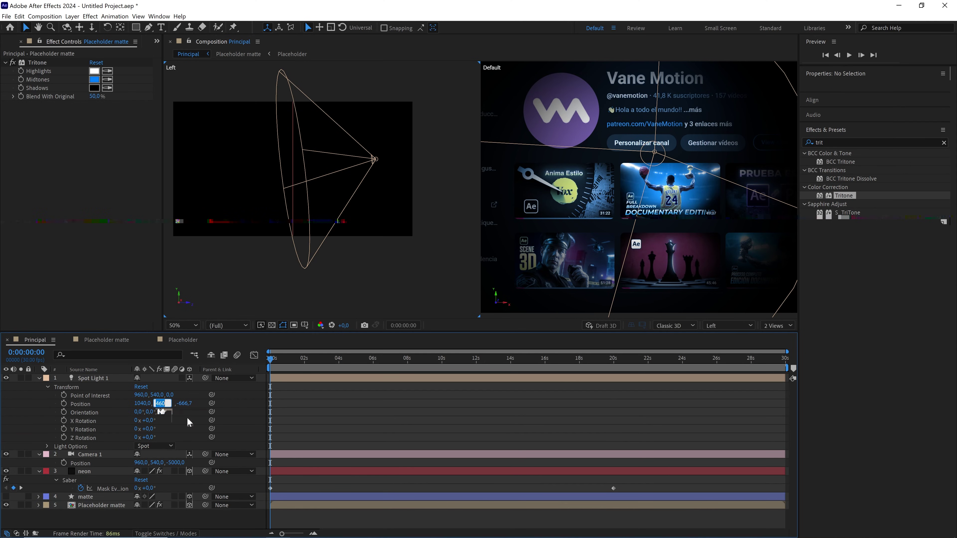
type("540")
key("Return")
left_click(142, 403)
type("960")
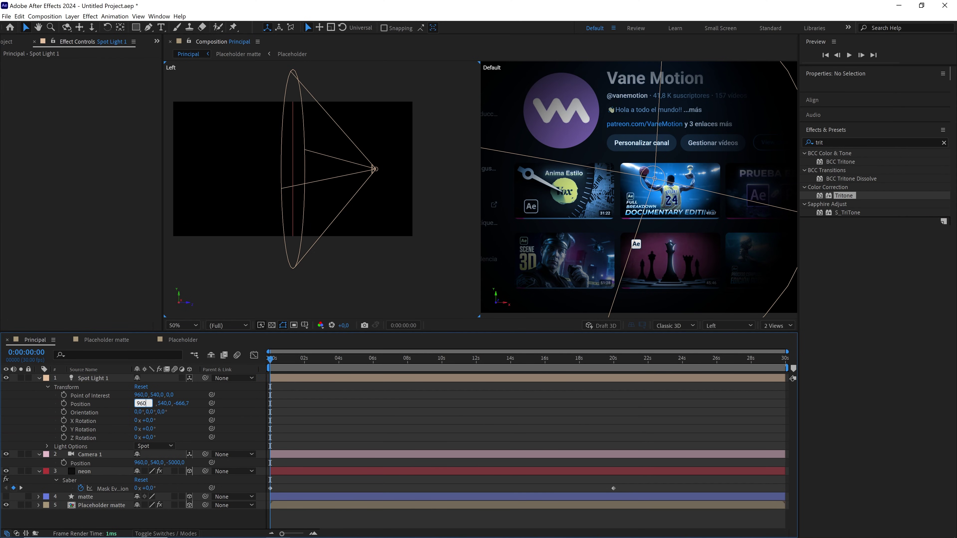
key("Return")
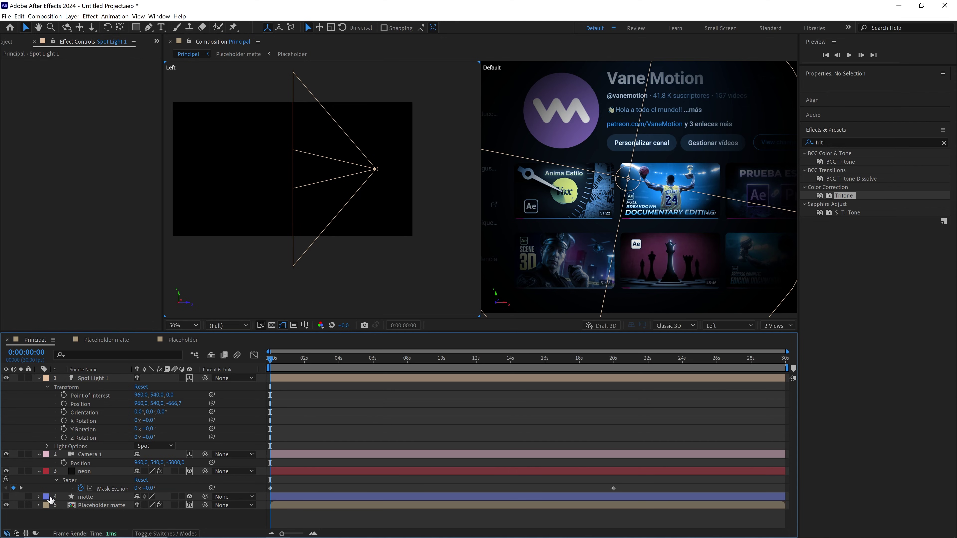
Rename the matte shape layer to 'stroke'
left_click(92, 498)
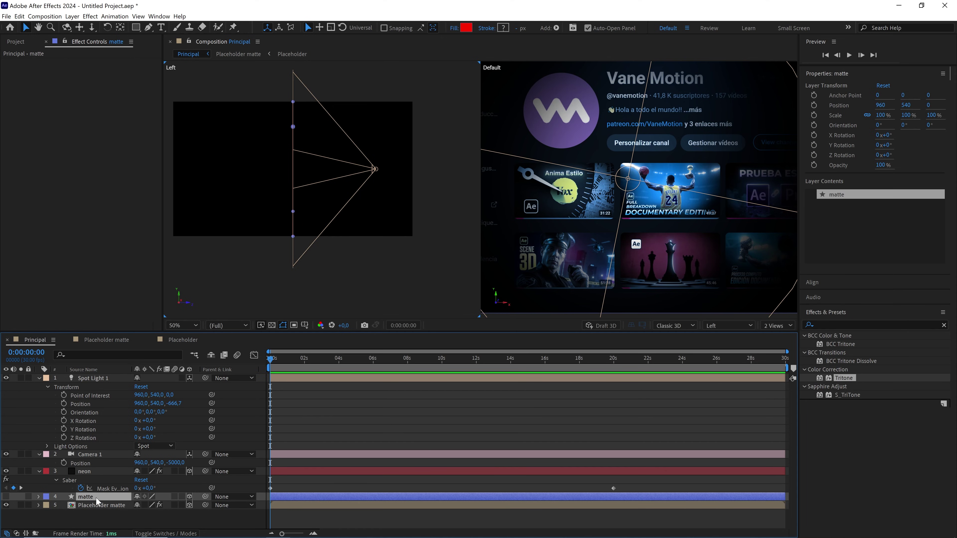
key("Return")
type("stroke")
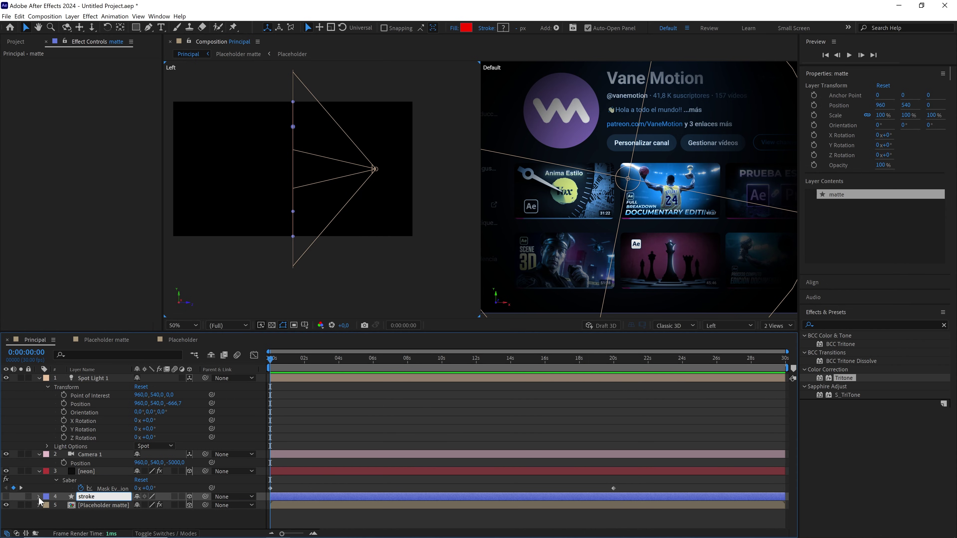
Copy the stroke layer's Path 1 and select Spot Light 1's Position for pasting
left_click(38, 497)
left_click(90, 490)
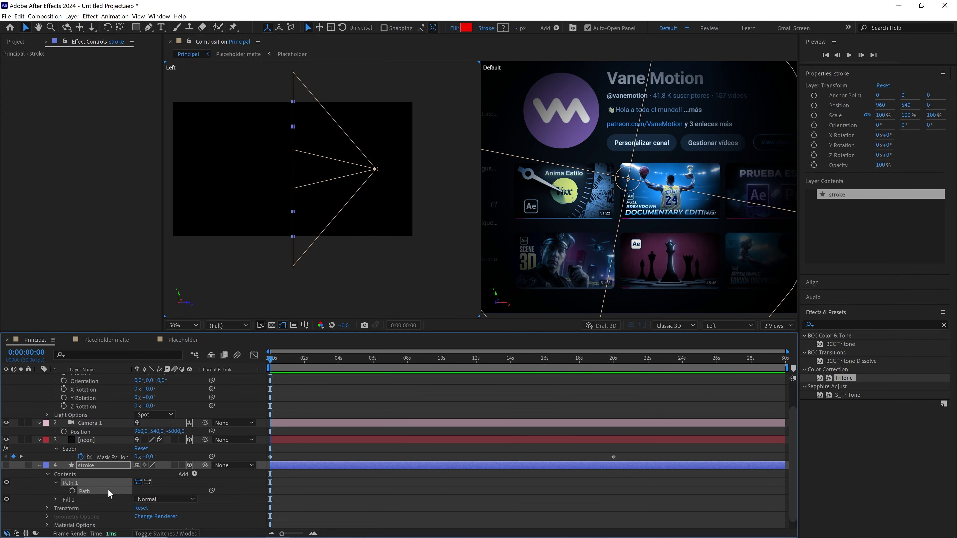
key("ctrl+c")
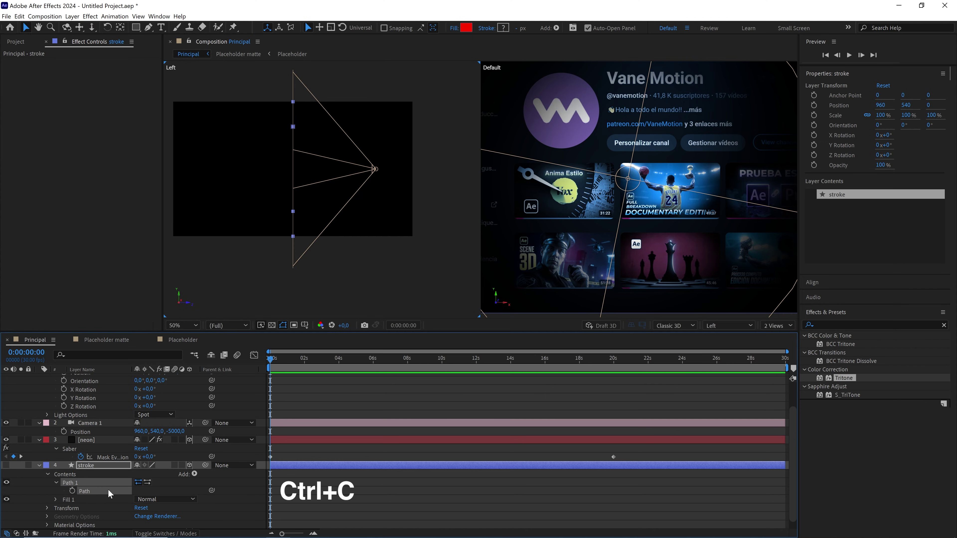
scroll(109, 490, "up", 2)
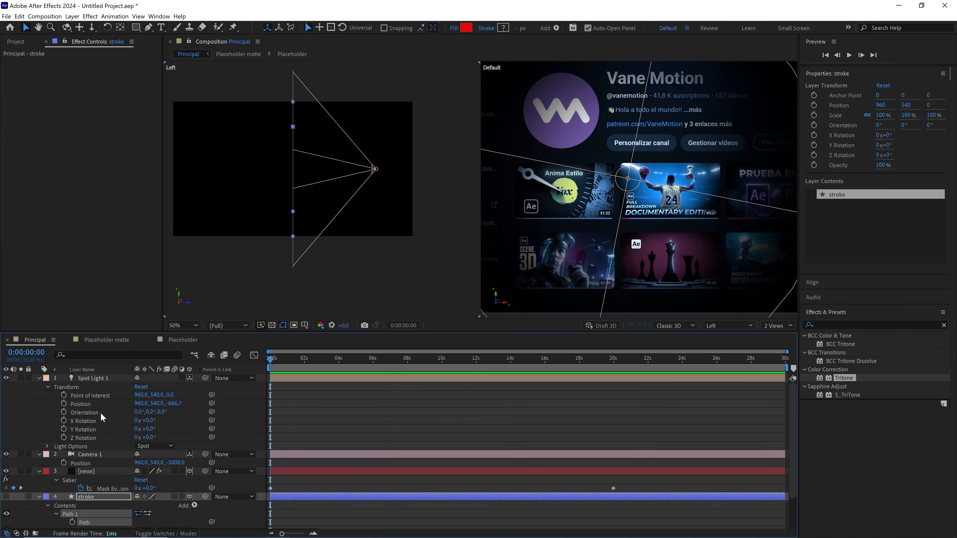
left_click(83, 404)
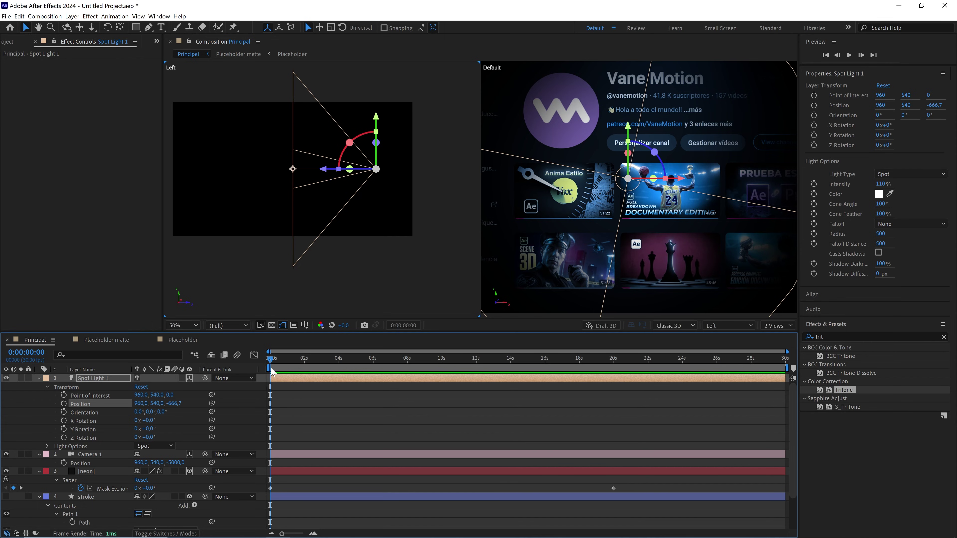
Paste the rounded-rectangle path into Spot Light 1's Position as keyframes, starting at 1920, 200, 0
key("ctrl+v")
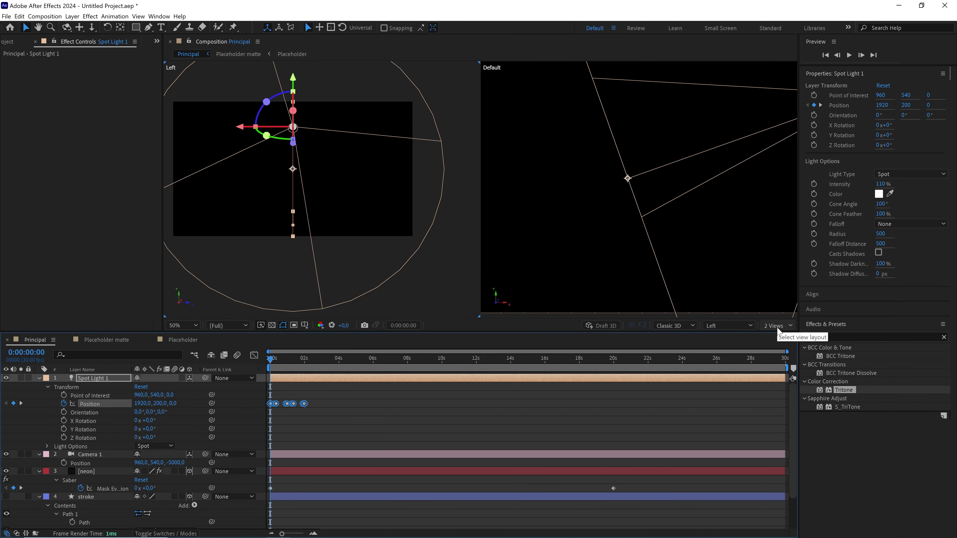
left_click(699, 238)
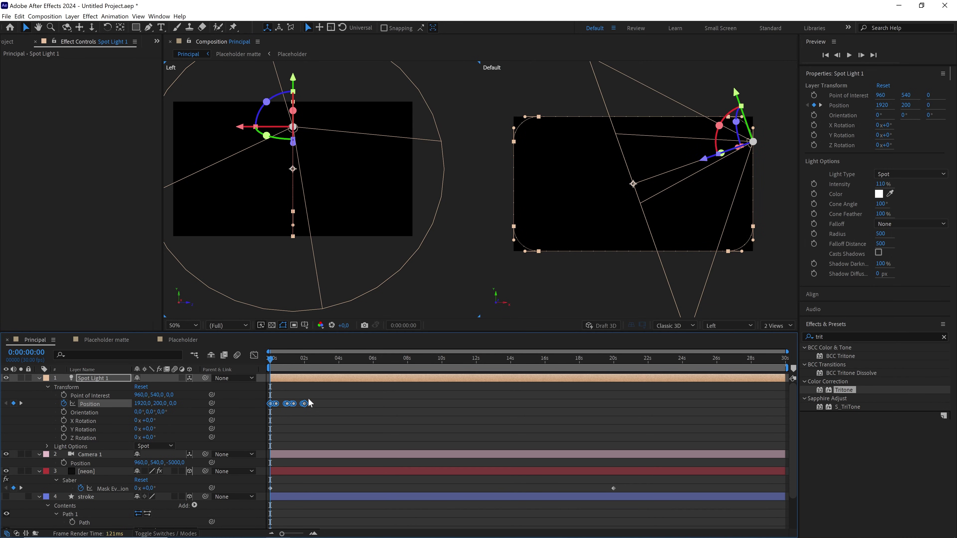
key("equal")
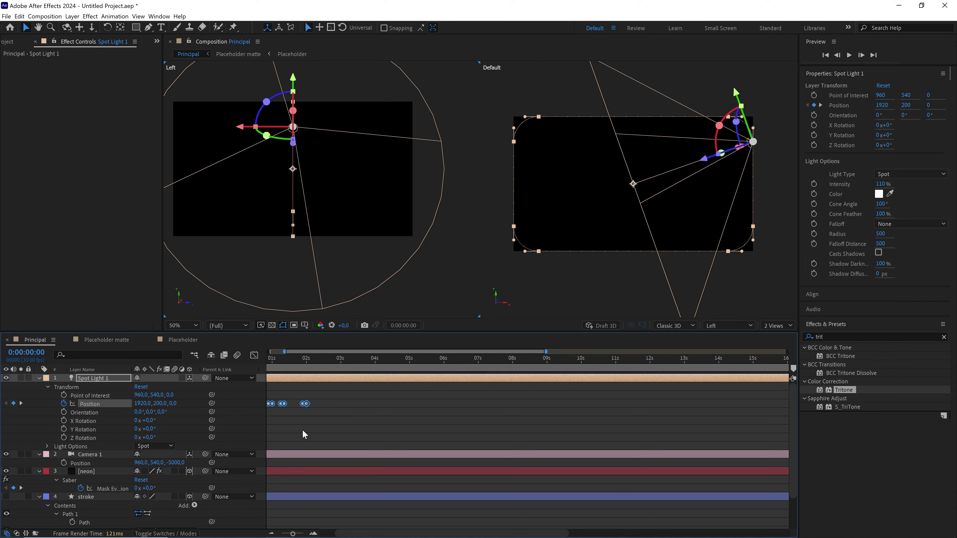
key("equal")
left_click_drag(520, 424, 526, 421)
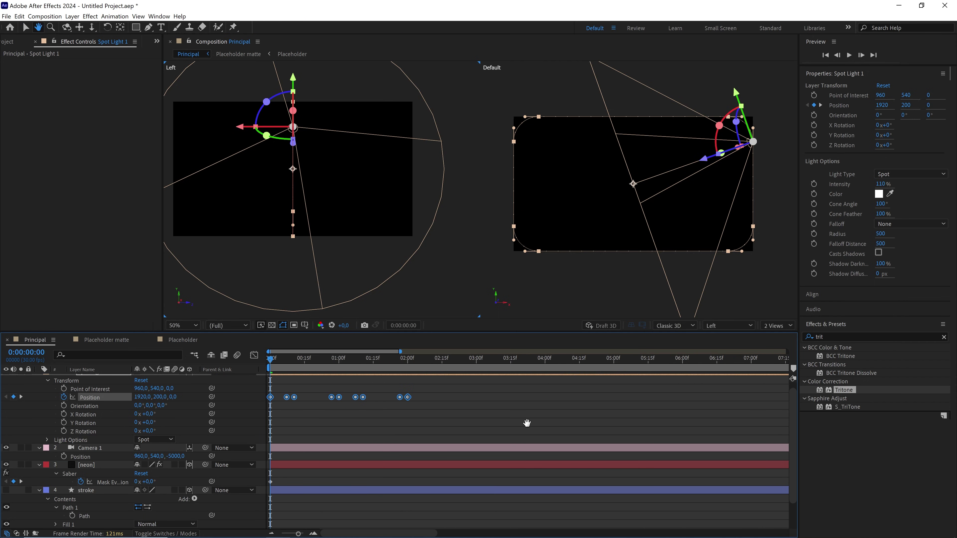
left_click_drag(298, 533, 285, 534)
Move the last Position keyframe to 20 seconds so the light's path animation ends there
left_click(357, 430)
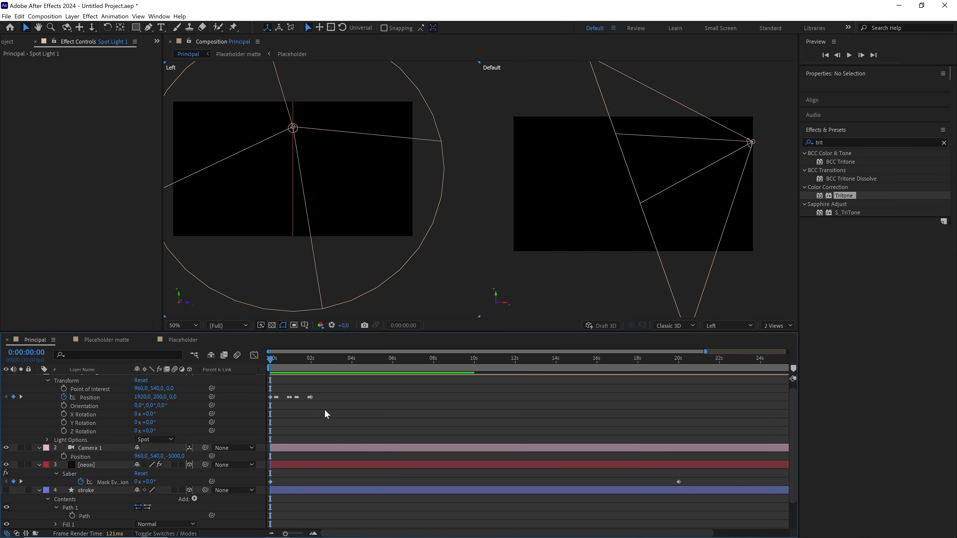
left_click_drag(311, 397, 622, 403)
left_click_drag(662, 359, 684, 430)
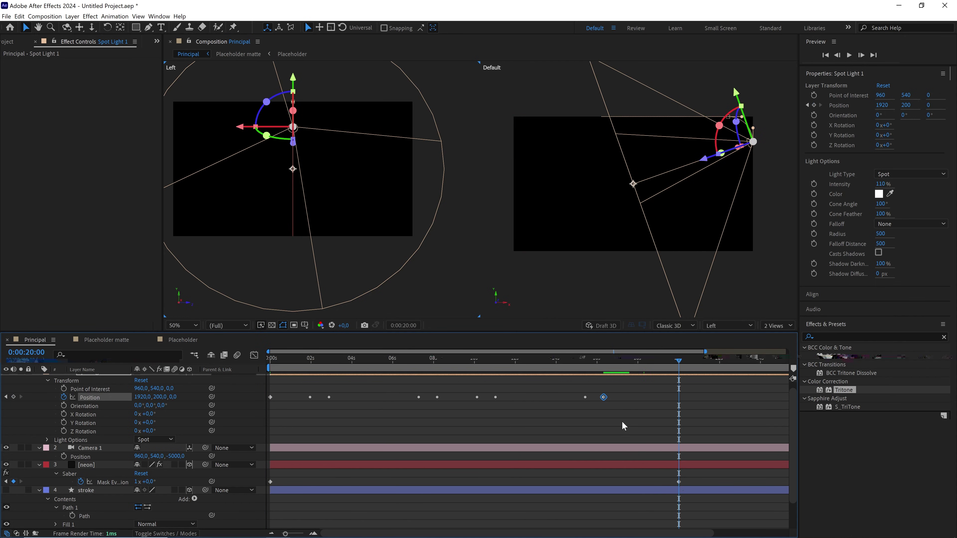
left_click_drag(603, 397, 678, 397)
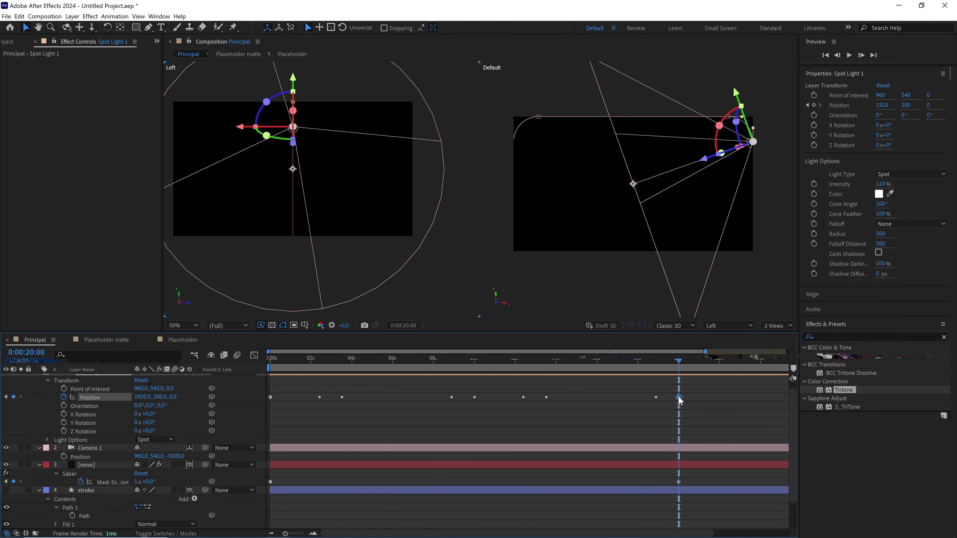
left_click(681, 385)
Scrub through the light's motion, then expression-link Point of Interest to Position
left_click_drag(664, 360, 643, 362)
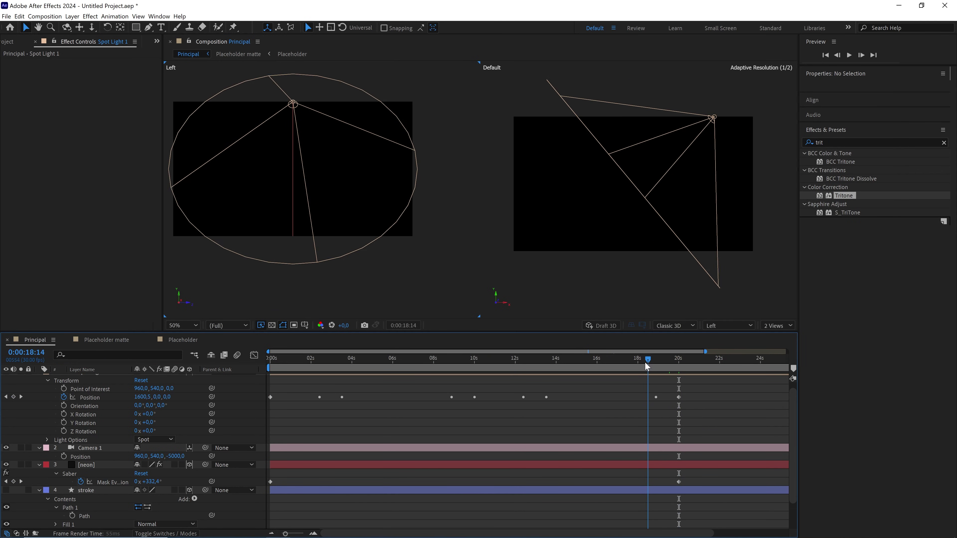
scroll(569, 395, "up", 1)
left_click(558, 380)
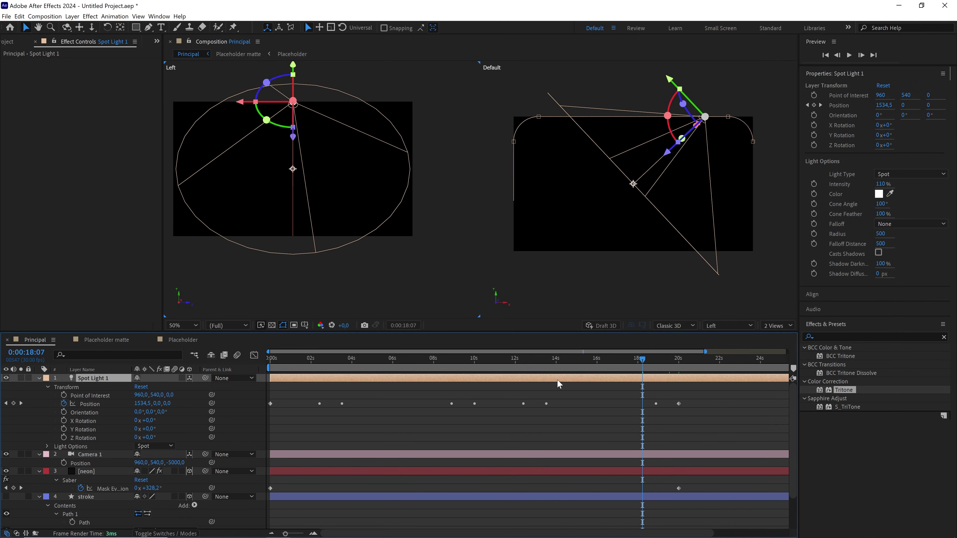
left_click_drag(642, 359, 532, 360)
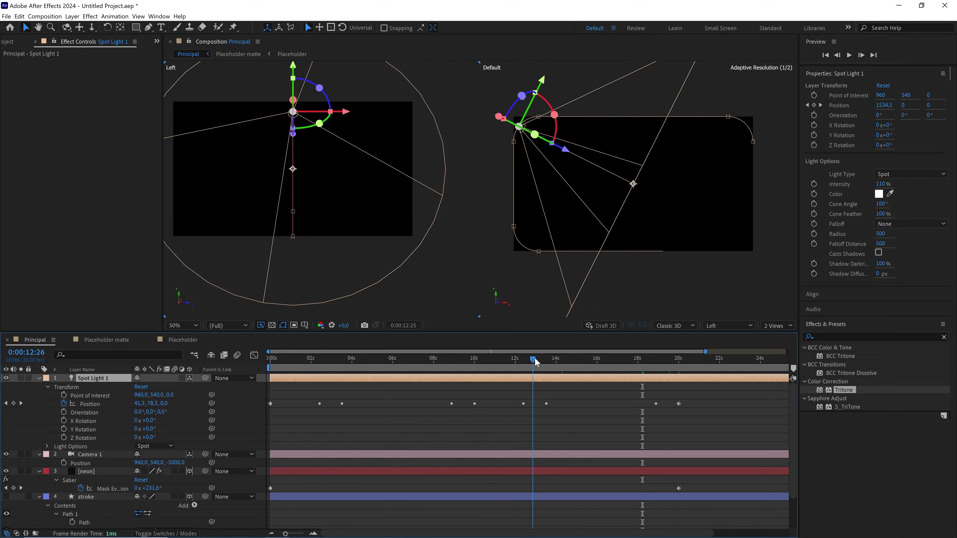
left_click(519, 127)
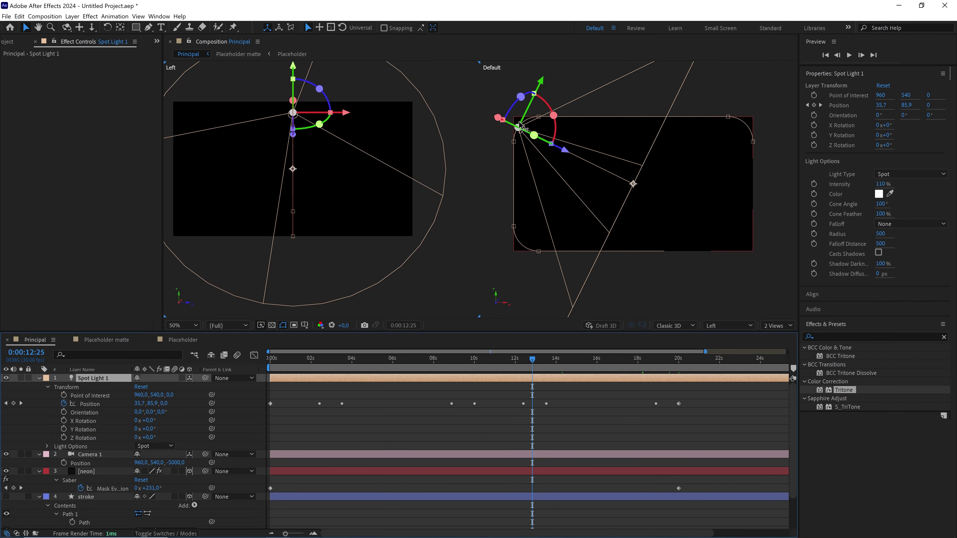
left_click_drag(532, 360, 470, 364)
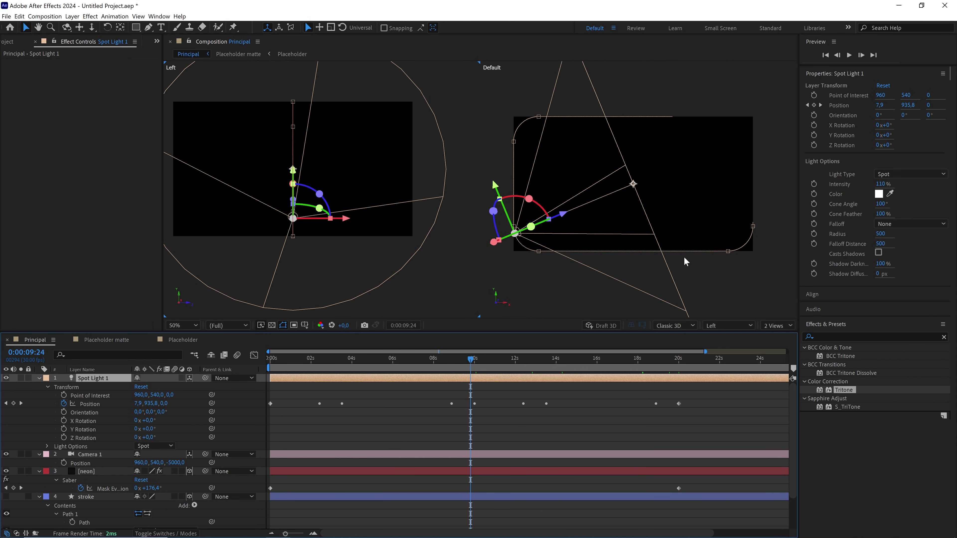
left_click_drag(448, 368, 444, 367)
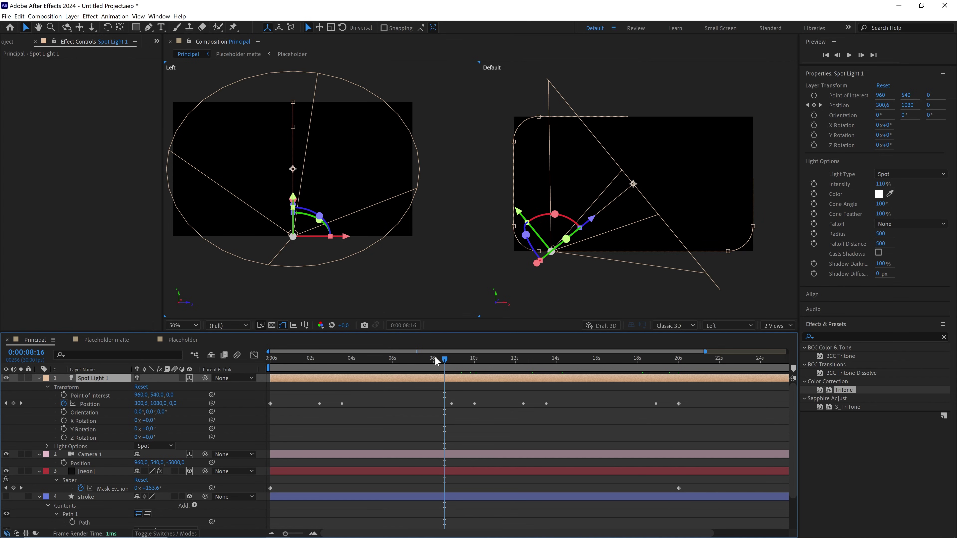
mouse_move(444, 360)
left_mouse_down()
mouse_move(395, 363)
mouse_move(426, 360)
left_mouse_up()
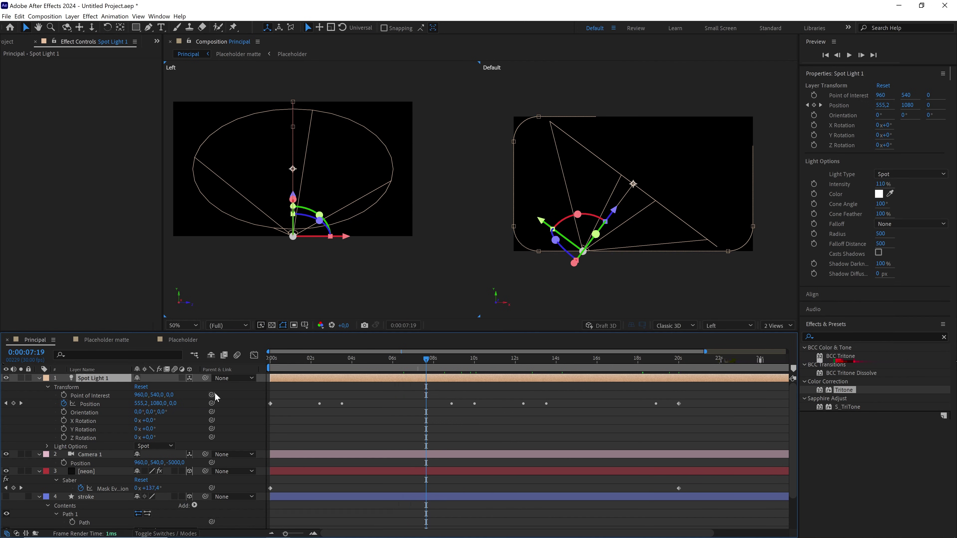
mouse_move(212, 395)
left_mouse_down()
mouse_move(79, 400)
mouse_move(99, 403)
left_mouse_up()
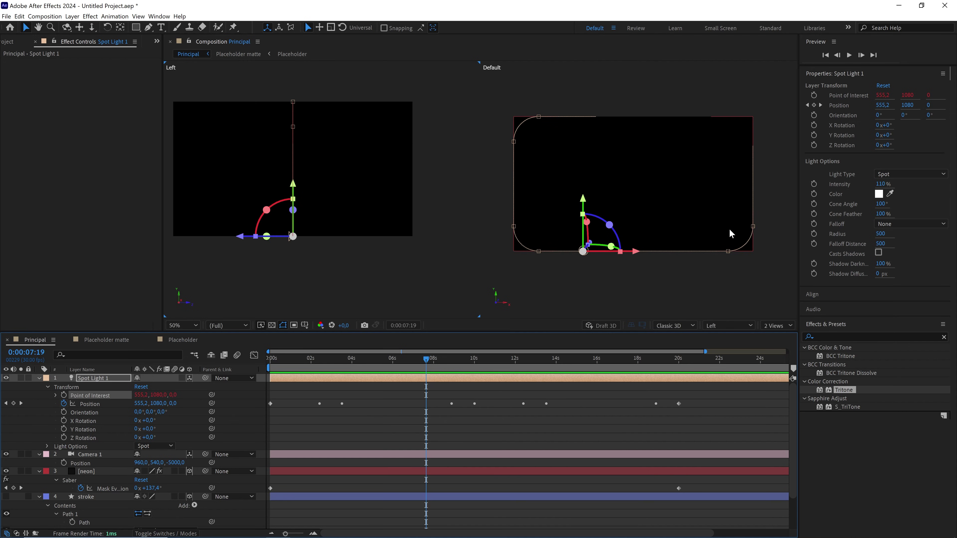
Select all of Spot Light 1's Position keyframes and push the whole path back to Z -376
left_click(270, 358)
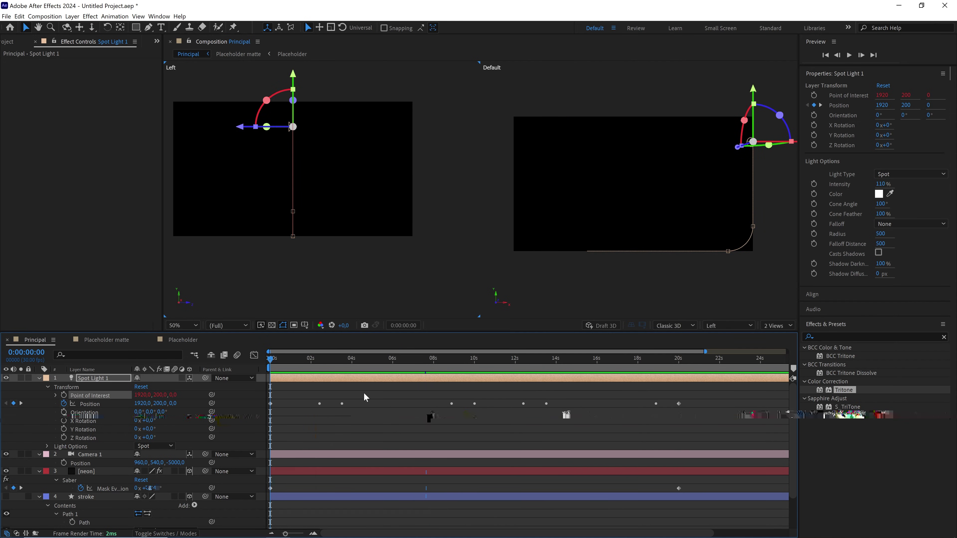
left_click(97, 404)
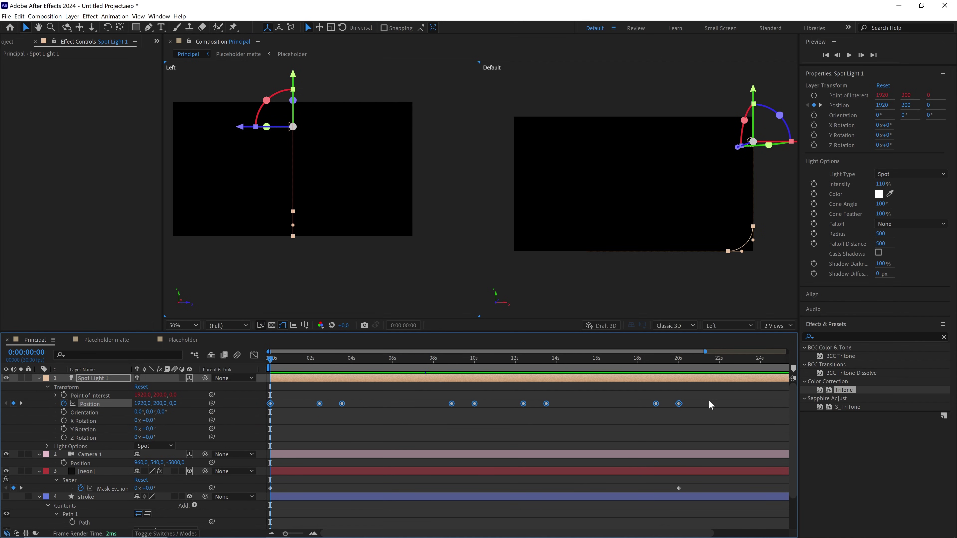
left_click_drag(733, 392, 242, 417)
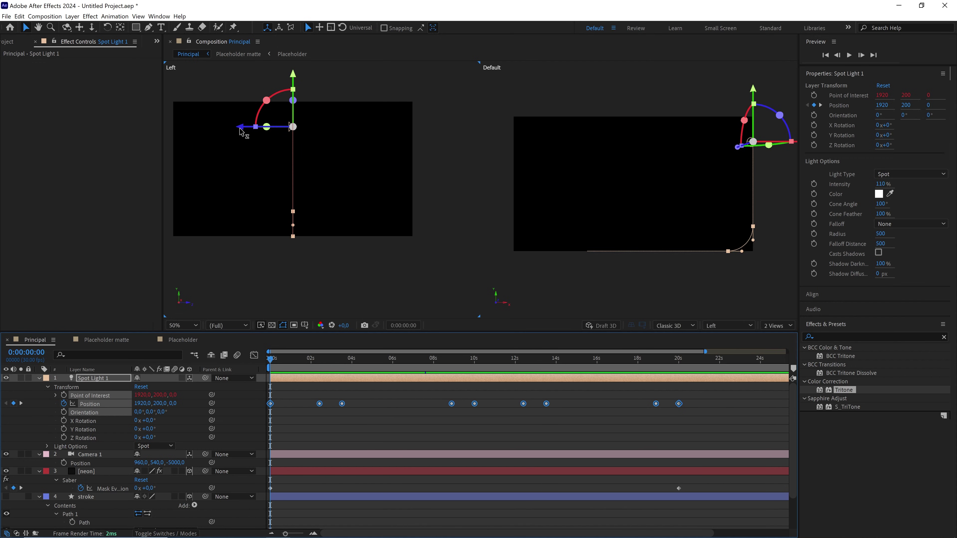
mouse_move(240, 134)
left_mouse_down()
mouse_move(212, 151)
mouse_move(316, 144)
left_mouse_up()
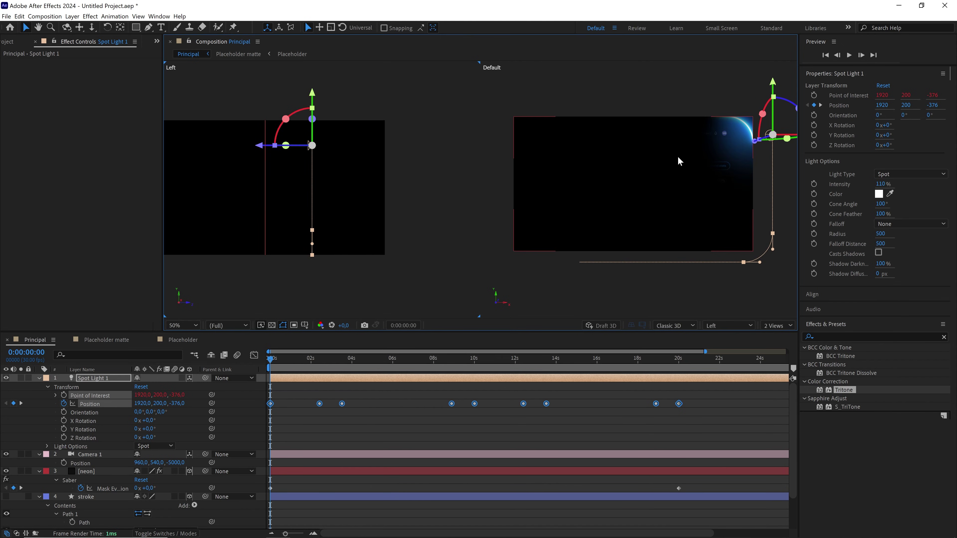
Adjust the light path's depth until it sits at Z -604 (1920, 200, -604)
scroll(680, 162, "up", 2)
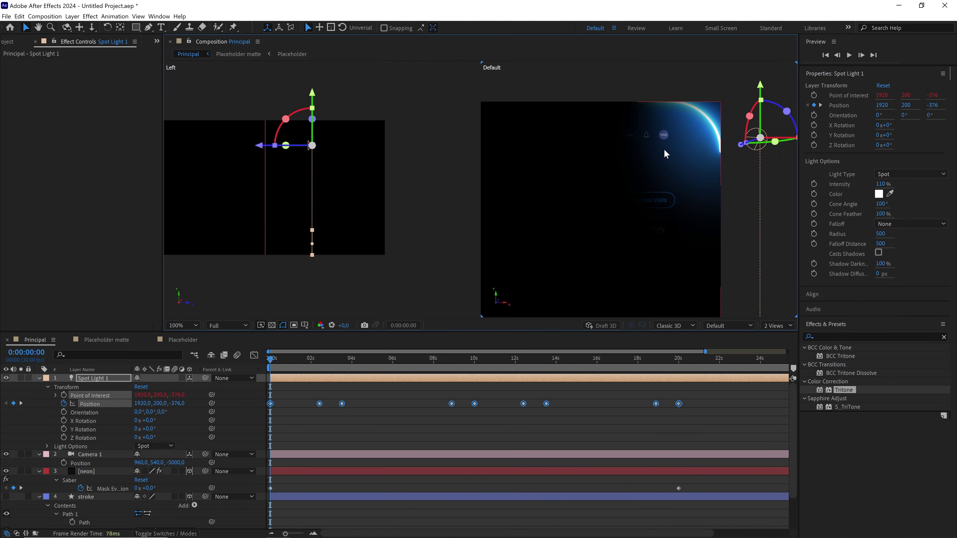
scroll(664, 153, "down", 1)
scroll(594, 153, "down", 1)
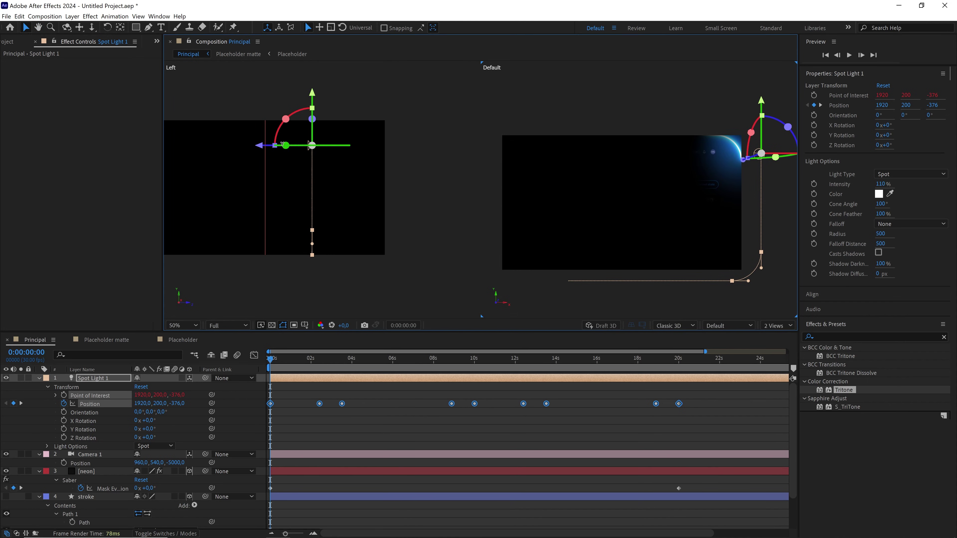
left_click_drag(262, 152, 211, 152)
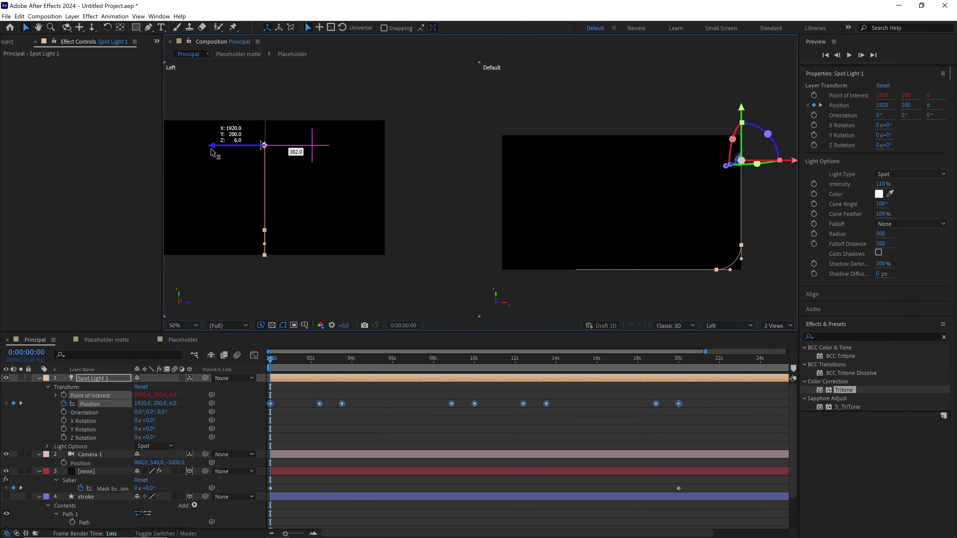
left_click_drag(210, 150, 293, 152)
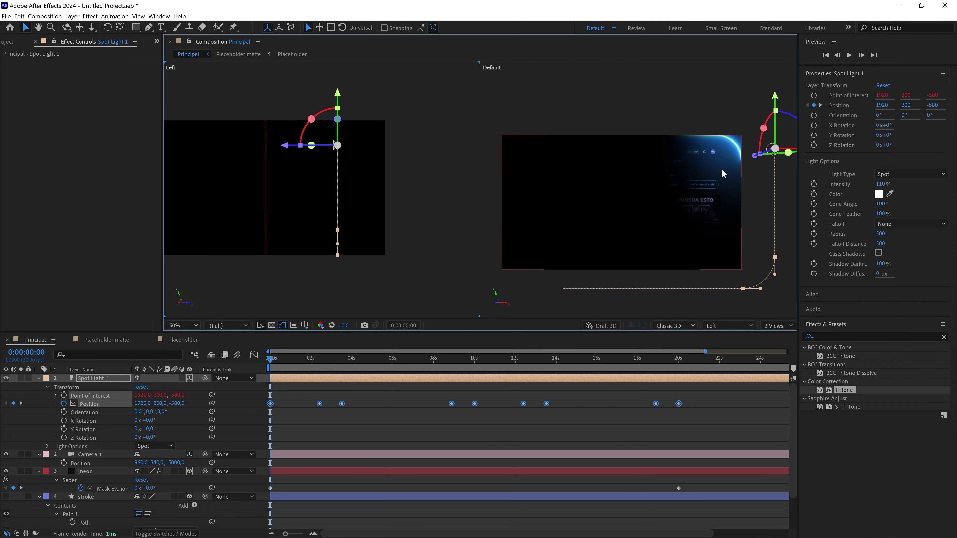
left_click_drag(291, 152, 292, 148)
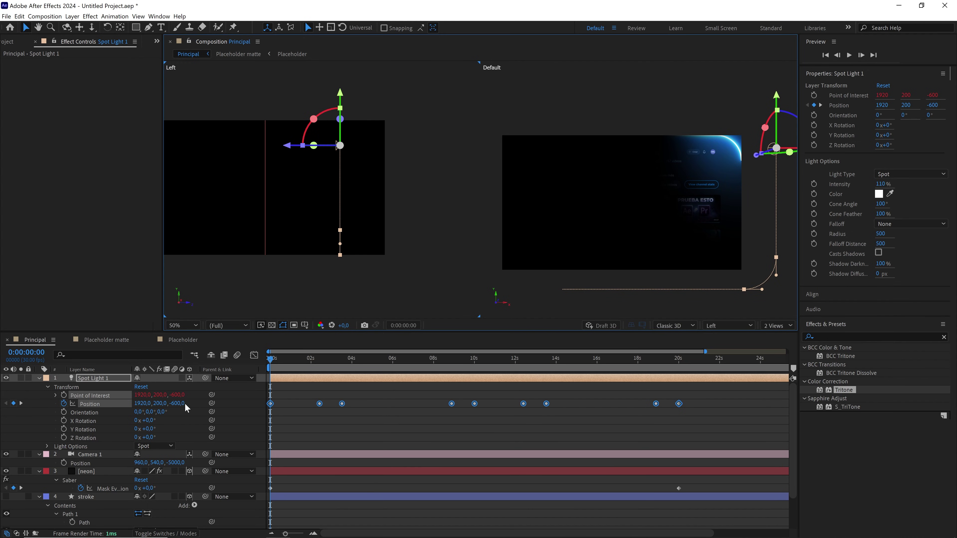
left_click_drag(292, 148, 291, 143)
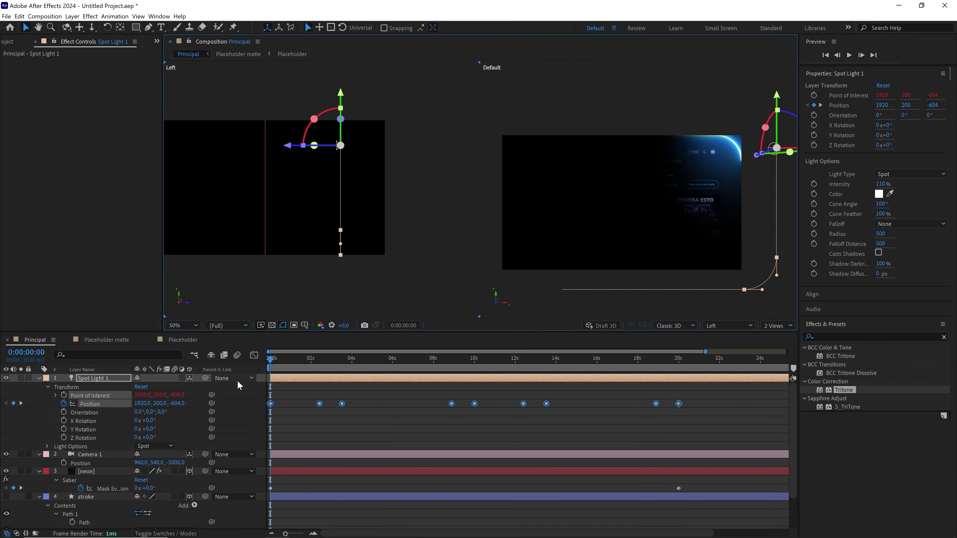
left_click(39, 378)
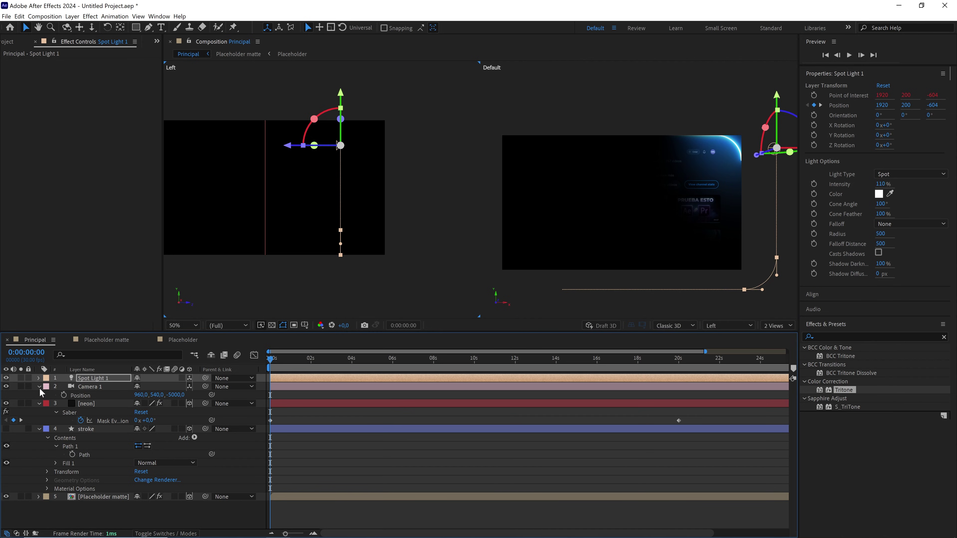
Collapse the Camera 1, neon and stroke layers and deselect the light
left_click(39, 387)
left_click(39, 395)
left_click(39, 403)
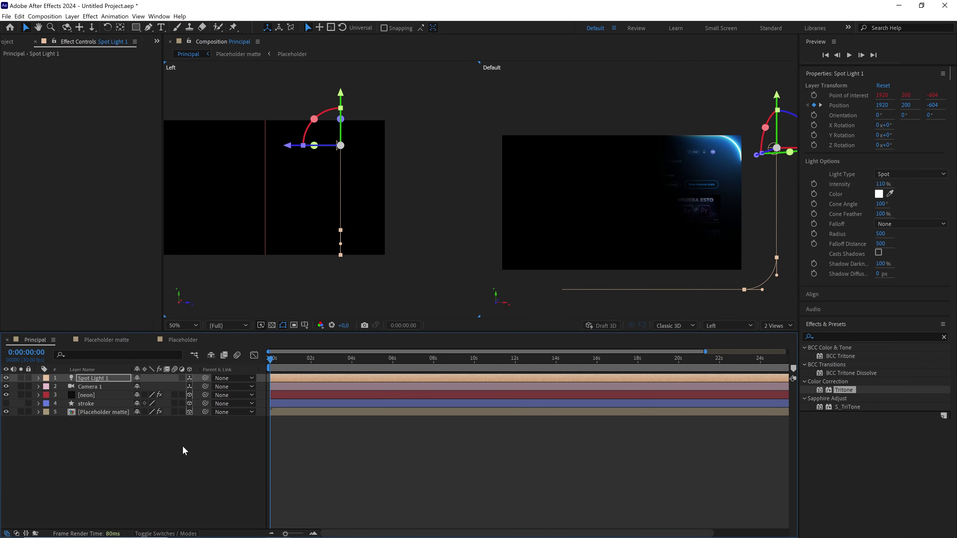
left_click(183, 446)
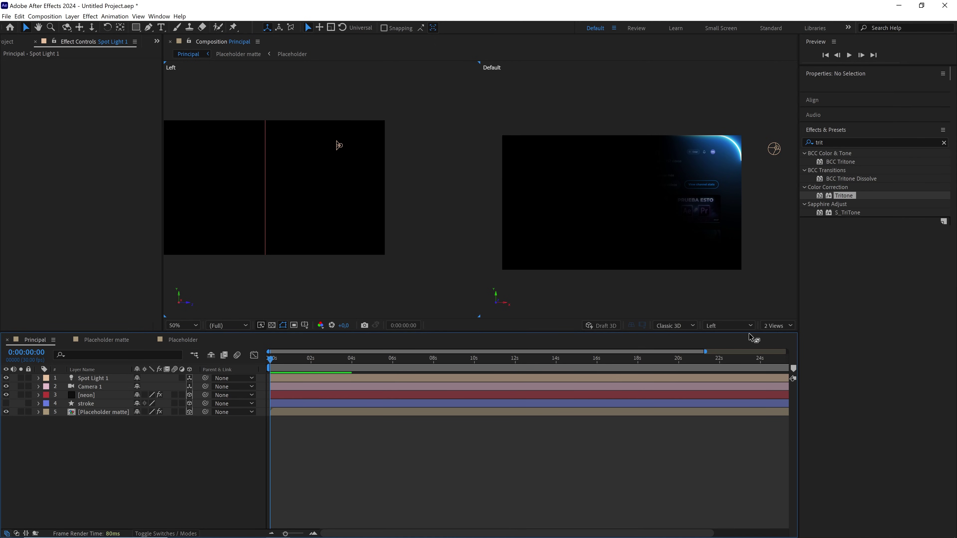
Switch the viewer to 1 View and select the Principal comp in the Project panel
left_click(776, 326)
left_click(778, 336)
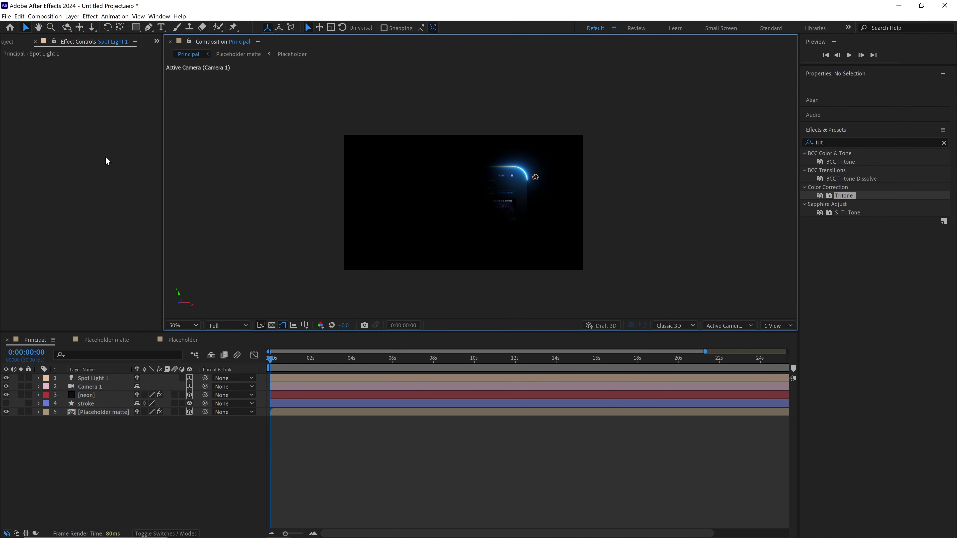
left_click(13, 43)
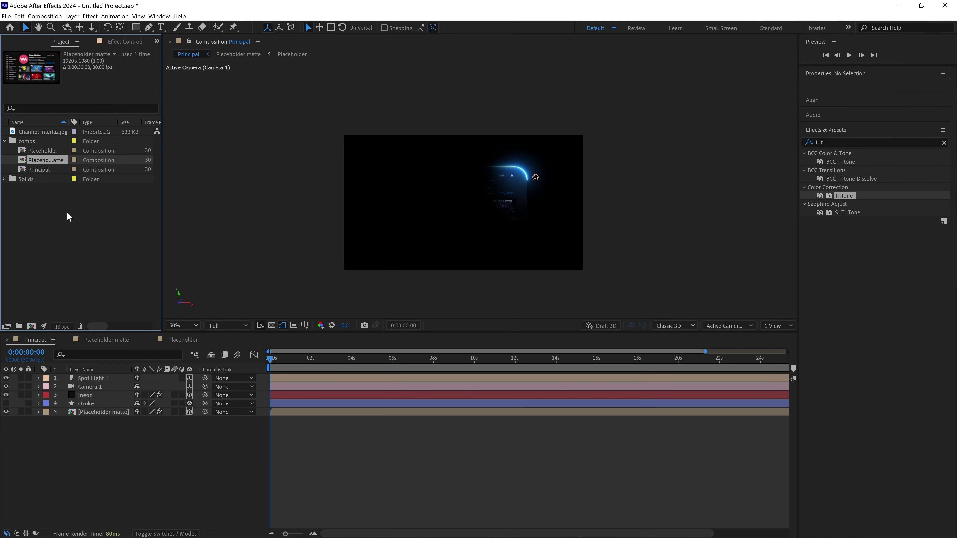
left_click(57, 171)
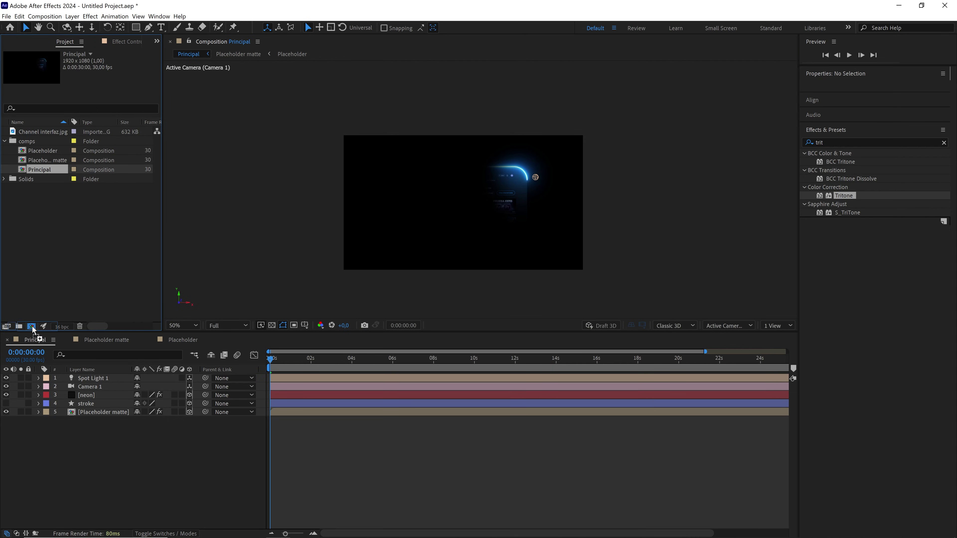
Create a new comp from Principal, rename it 'Principal efectos', and make its Principal layer 3D
left_click_drag(43, 168, 32, 327)
right_click(47, 179)
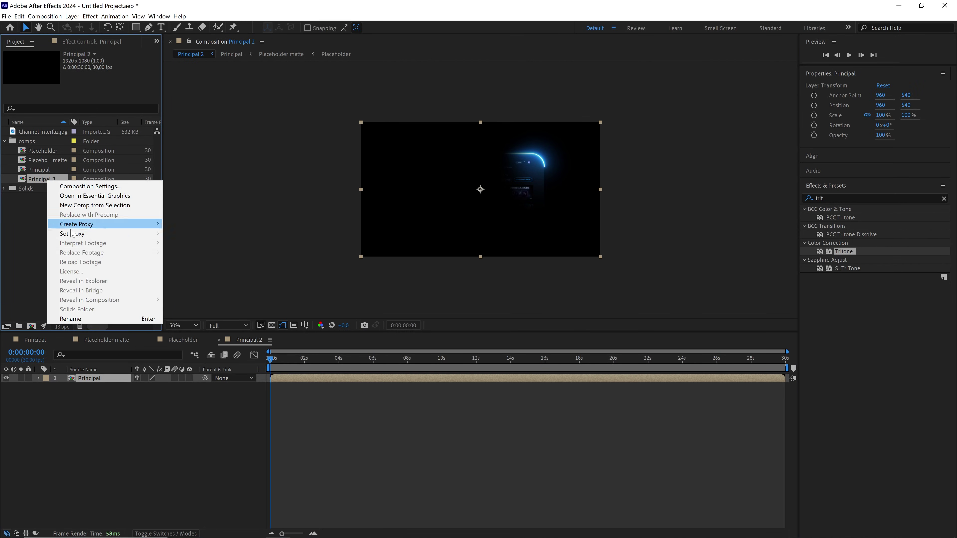
left_click(66, 318)
left_click(62, 179)
key("BackSpace")
type("ect")
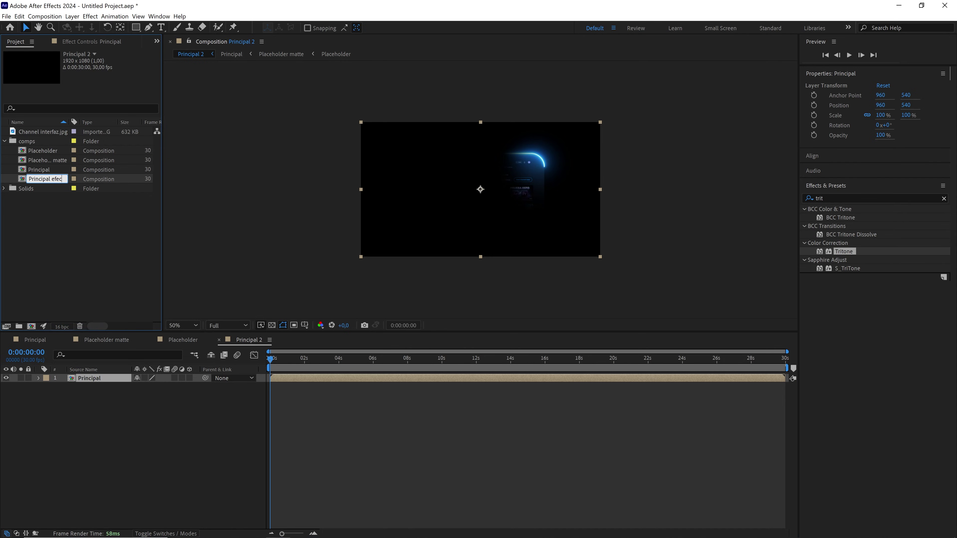
type("os")
left_click(90, 226)
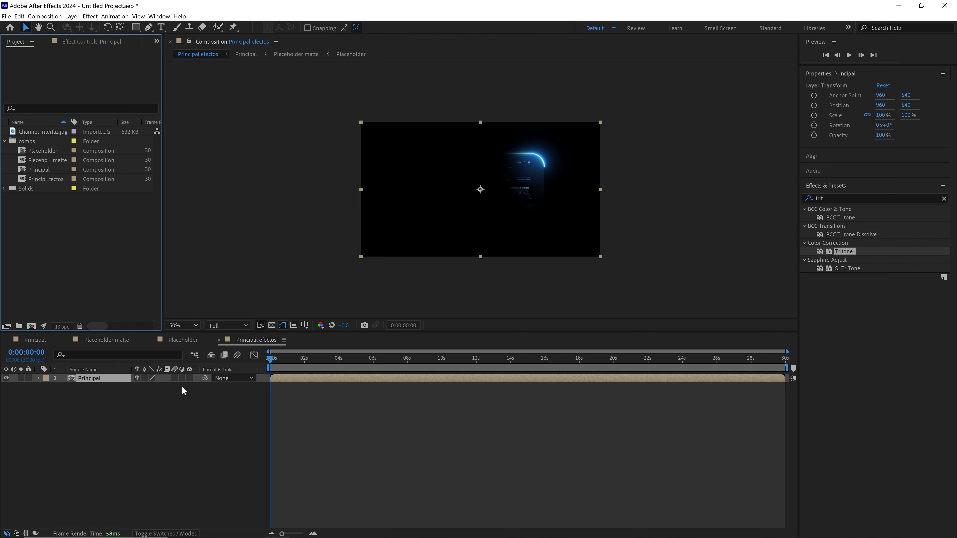
left_click(189, 379)
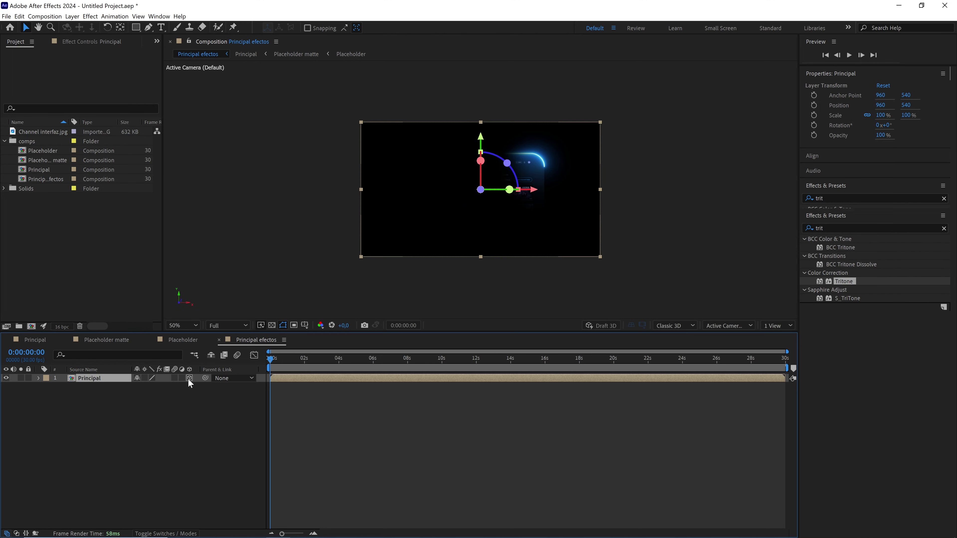
right_click(125, 434)
Add a comp-sized solid layer named bg
mouse_move(189, 437)
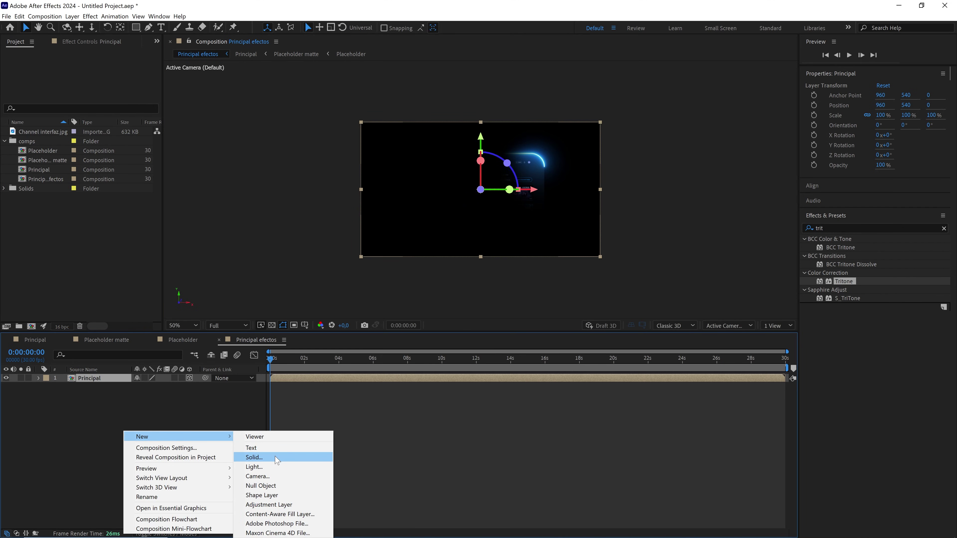
left_click(276, 457)
type("bg")
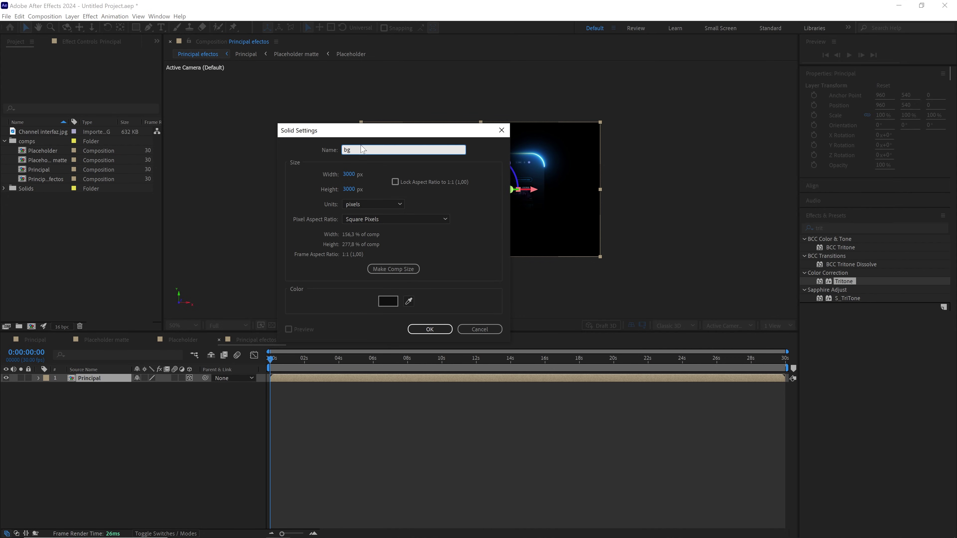
left_click(401, 270)
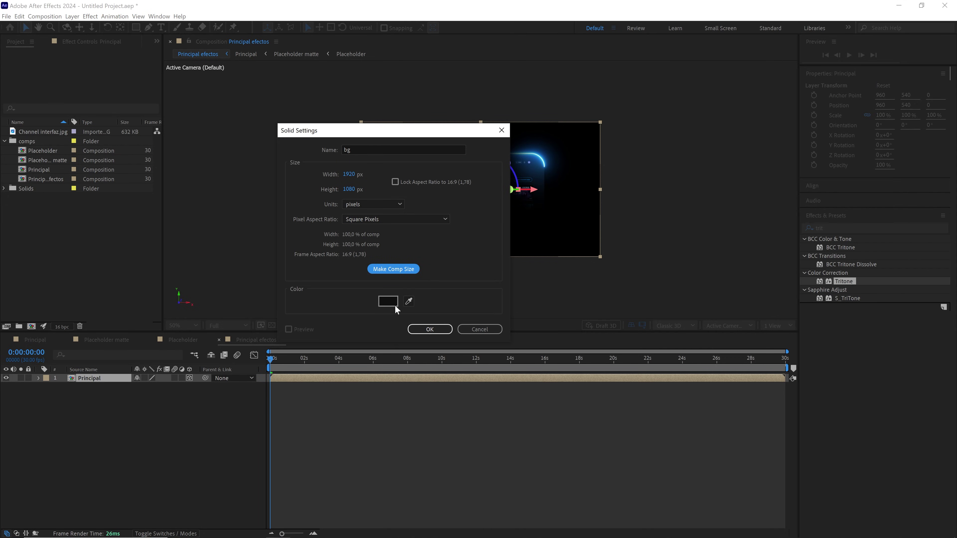
left_click(429, 329)
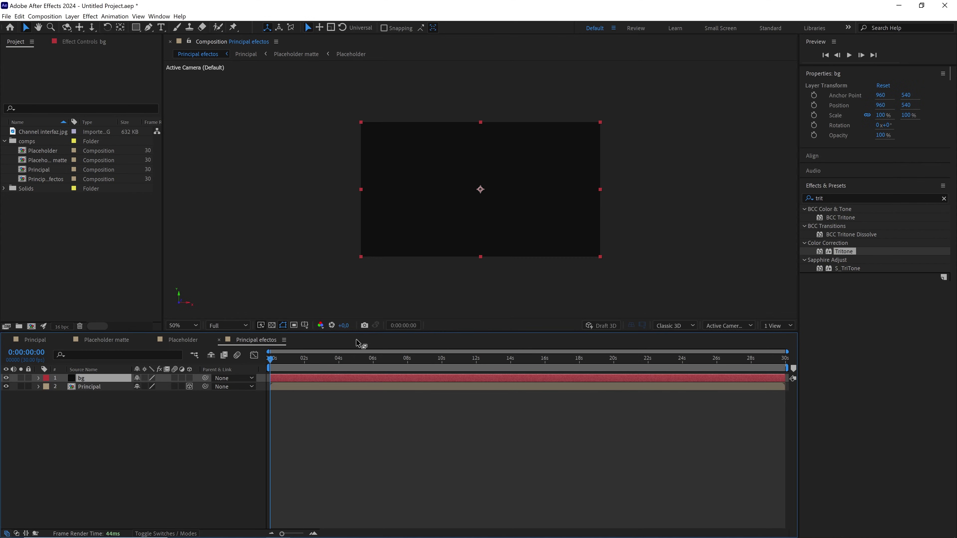
Apply the Gradient Ramp effect to the bg layer
double_click(852, 198)
type("gradie")
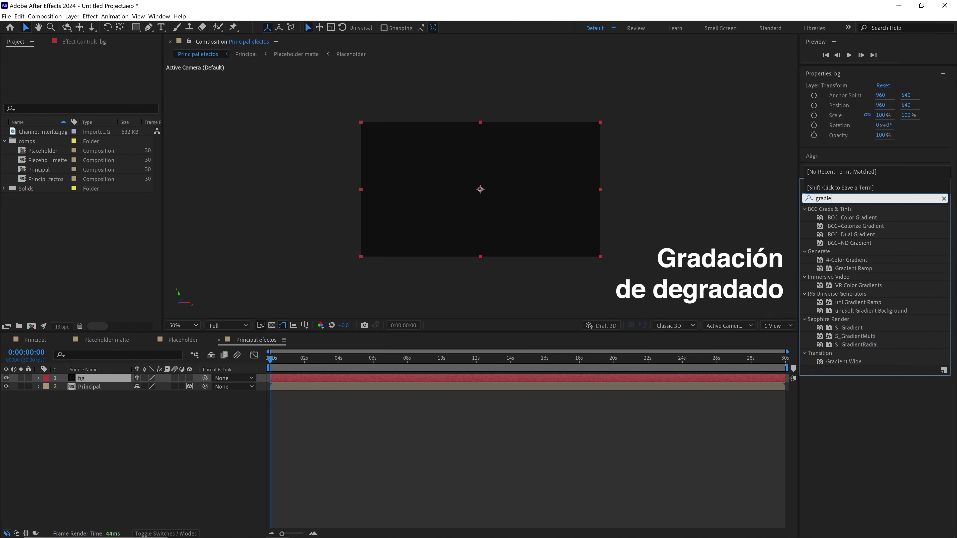
type("nt ra")
mouse_move(844, 218)
left_mouse_down()
mouse_move(104, 382)
mouse_move(98, 400)
left_mouse_up()
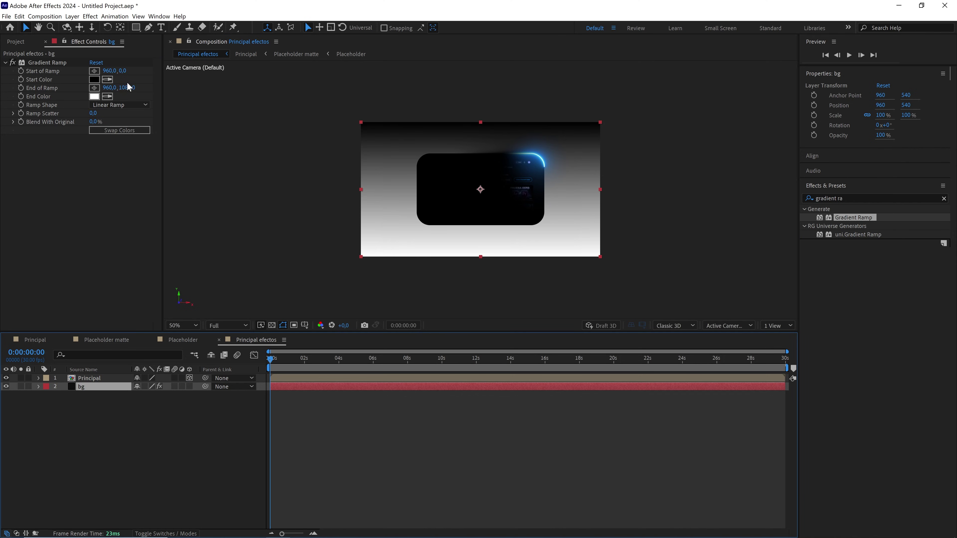
Make the Gradient Ramp radial with swapped colours, centred in the frame and widened outward
left_click(129, 105)
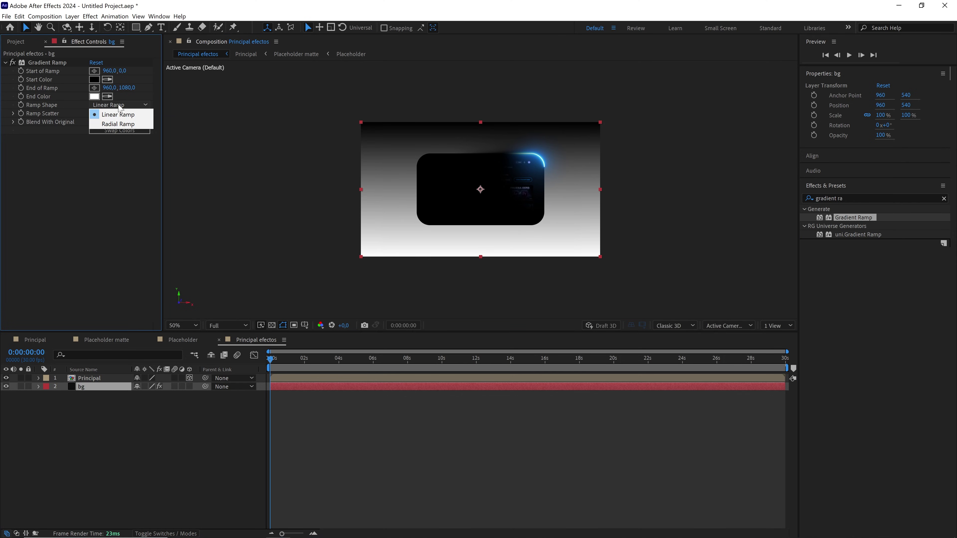
left_click(128, 125)
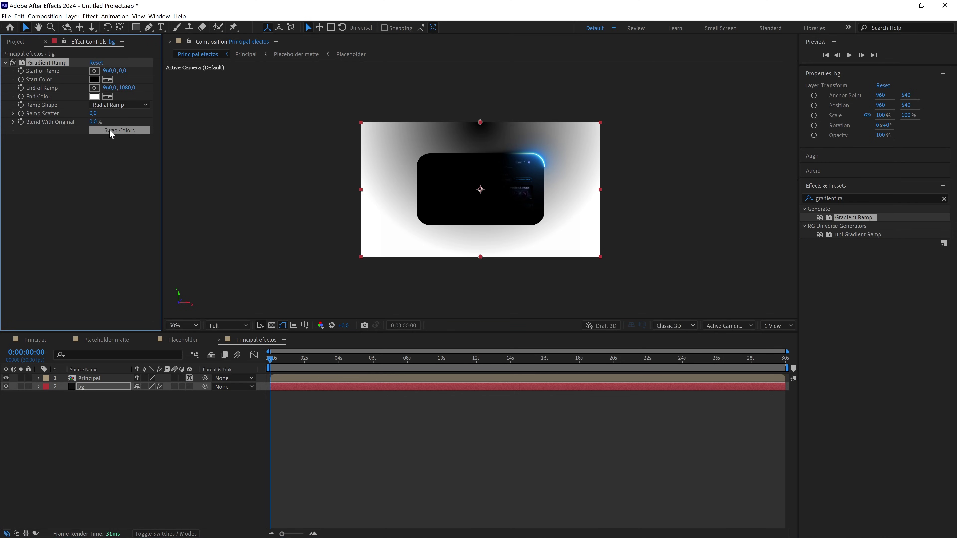
left_click(118, 131)
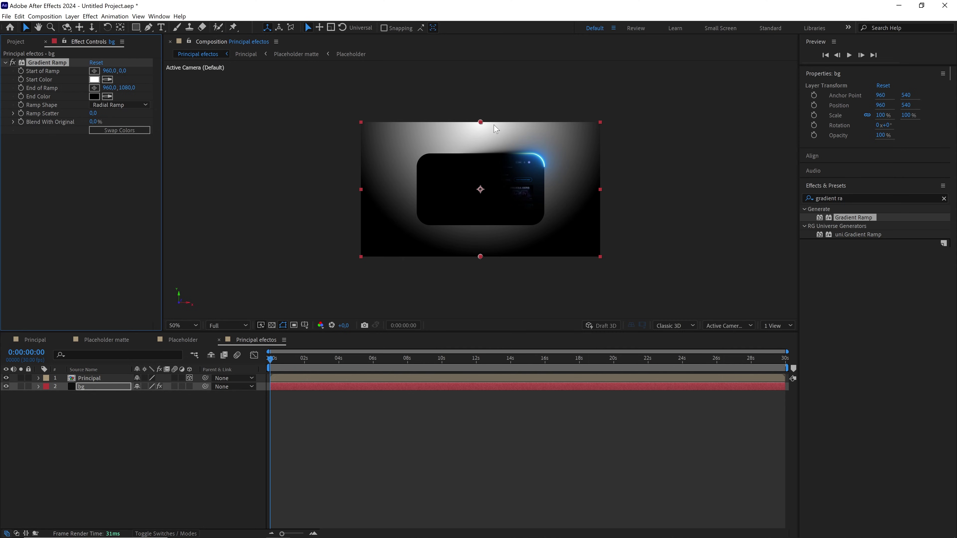
left_click_drag(479, 123, 481, 190)
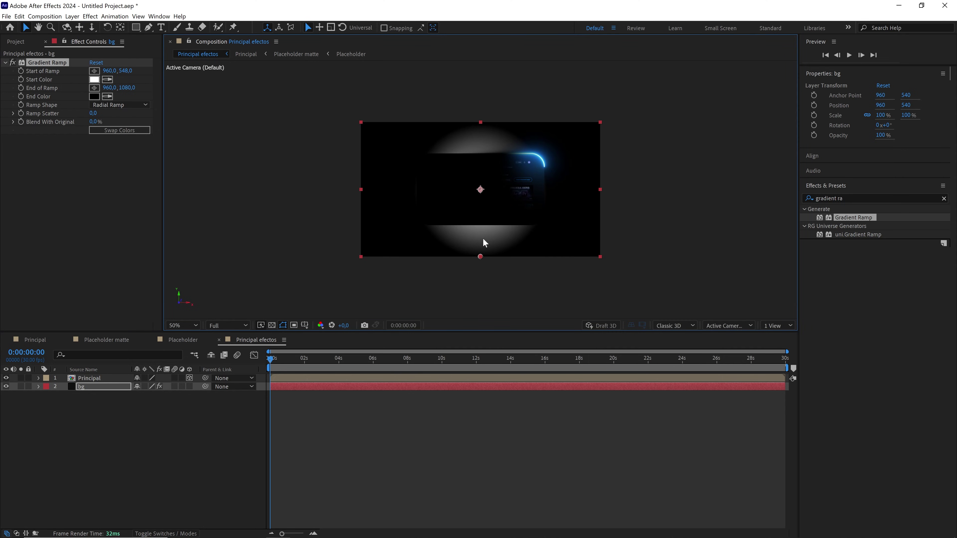
left_click_drag(481, 256, 363, 257)
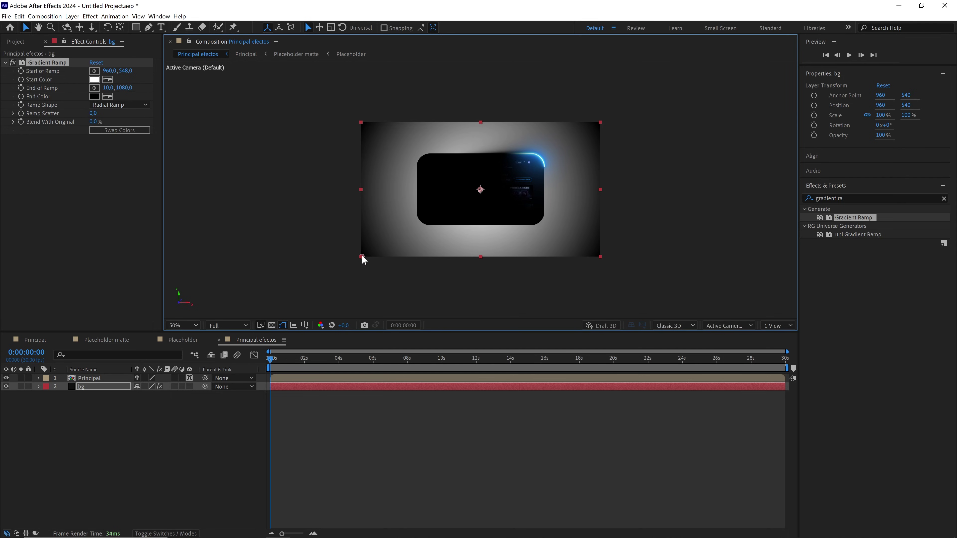
Set the ramp's Start Color to blue 00599A
scroll(481, 198, "up", 1)
scroll(485, 141, "up", 1)
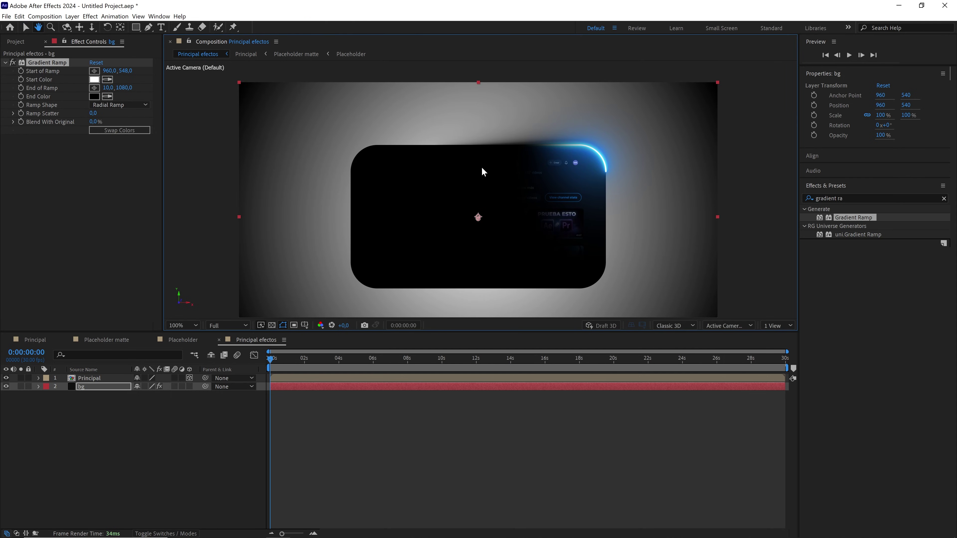
left_click(95, 80)
left_click(381, 424)
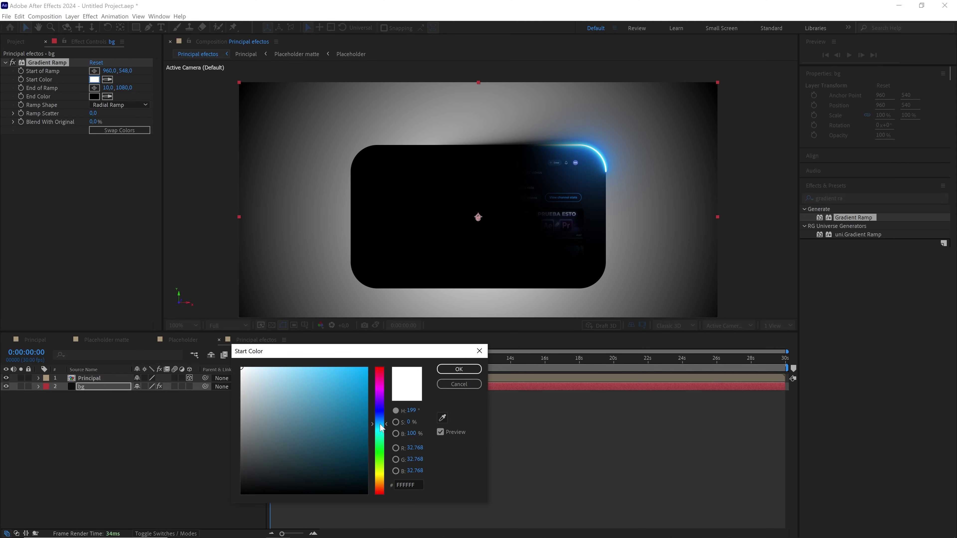
left_click_drag(339, 424, 370, 417)
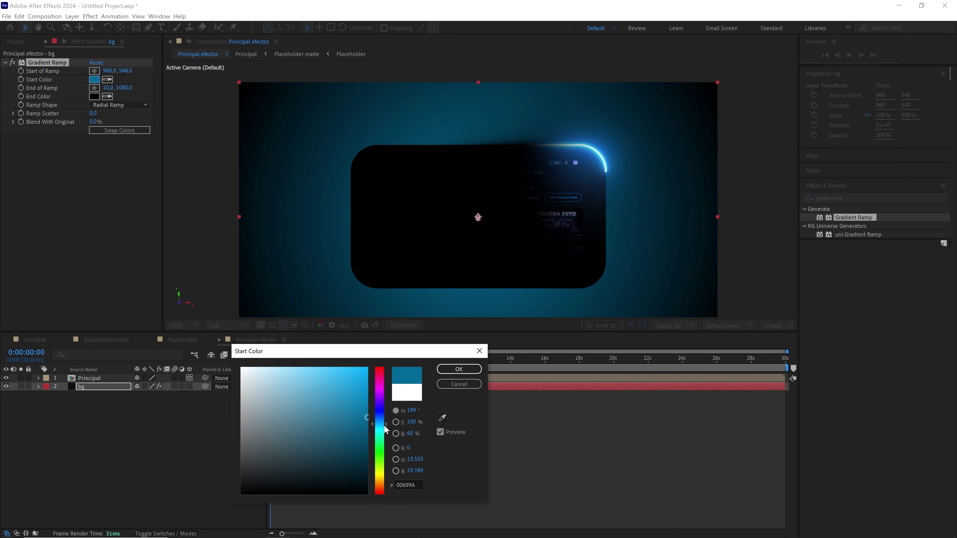
left_click(389, 419)
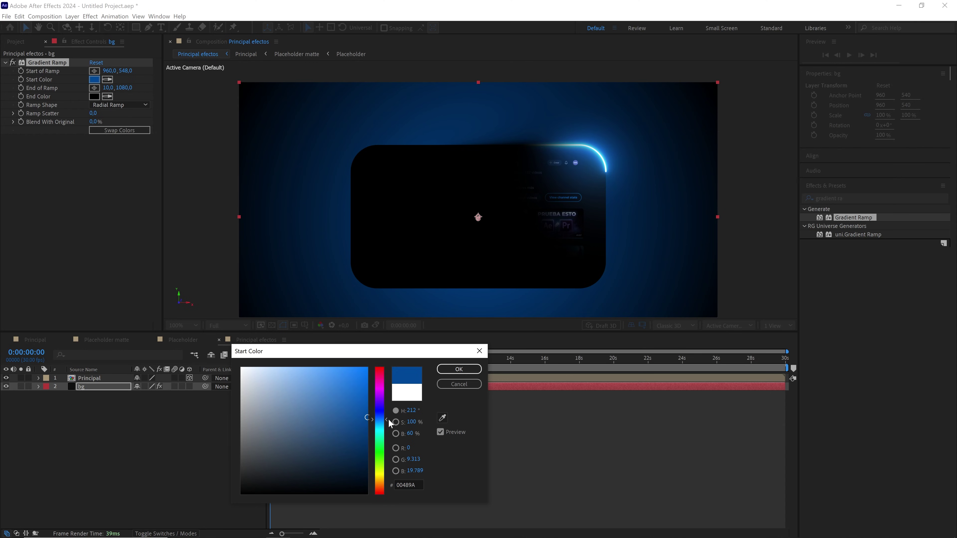
left_click_drag(389, 419, 389, 422)
left_click(453, 372)
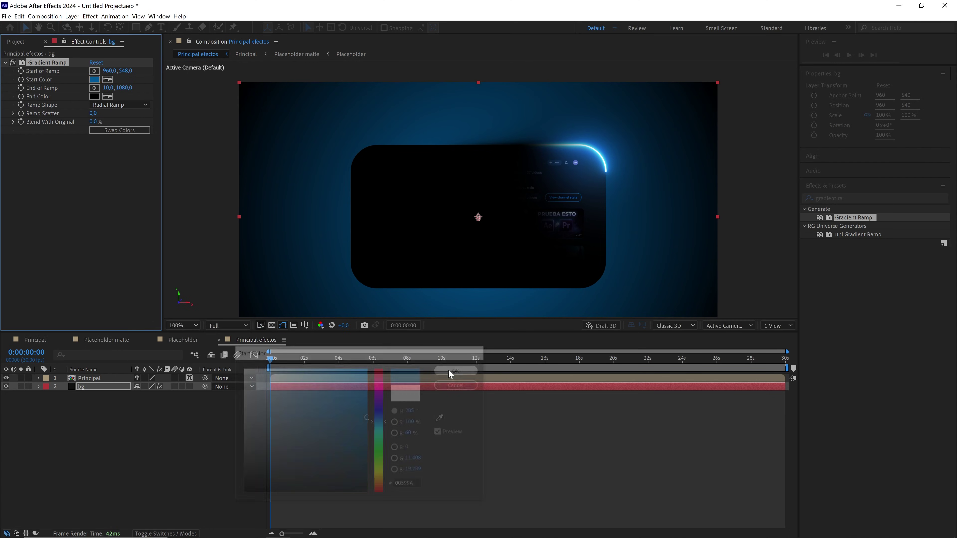
Deselect bg and zoom the viewer to inspect the blue radial glow
left_click(214, 417)
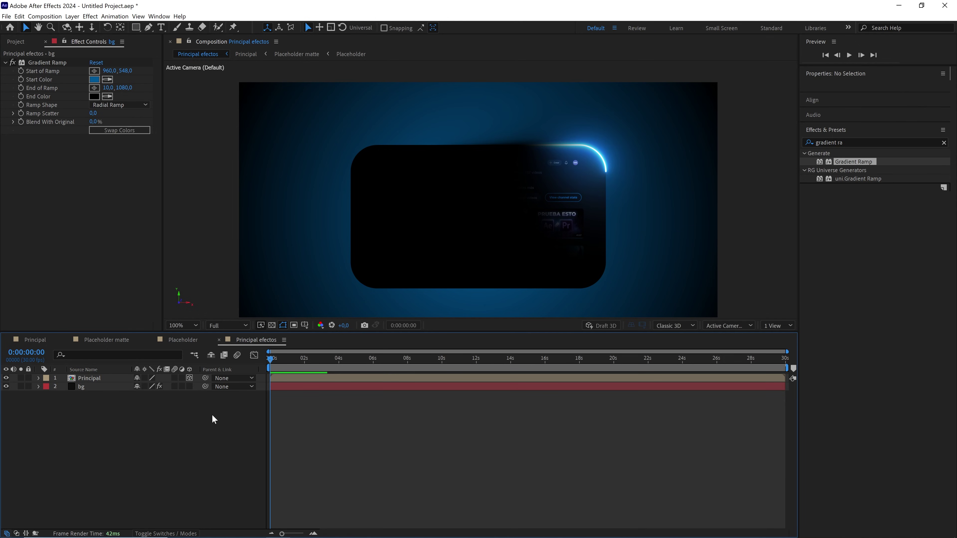
scroll(564, 239, "up", 1)
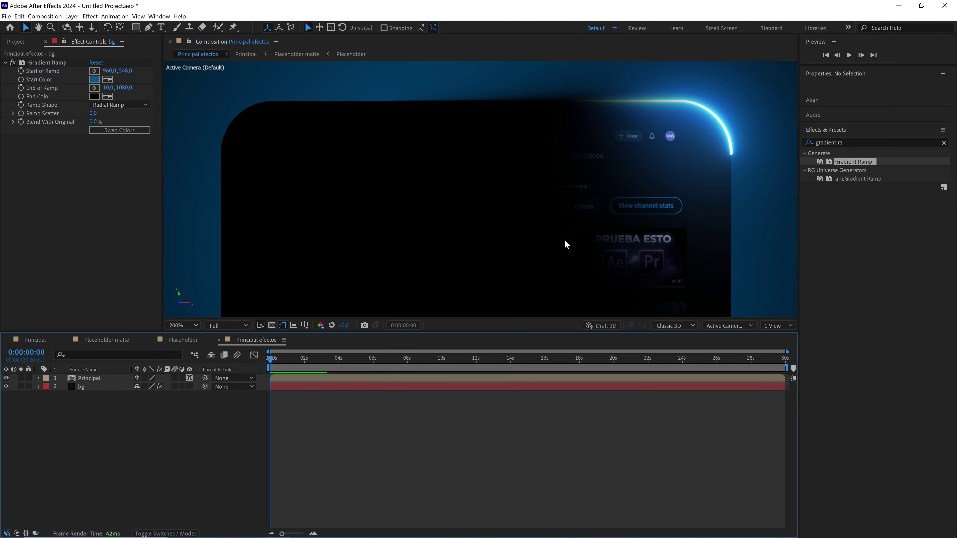
scroll(564, 207, "up", 1)
scroll(586, 176, "up", 1)
scroll(585, 160, "up", 1)
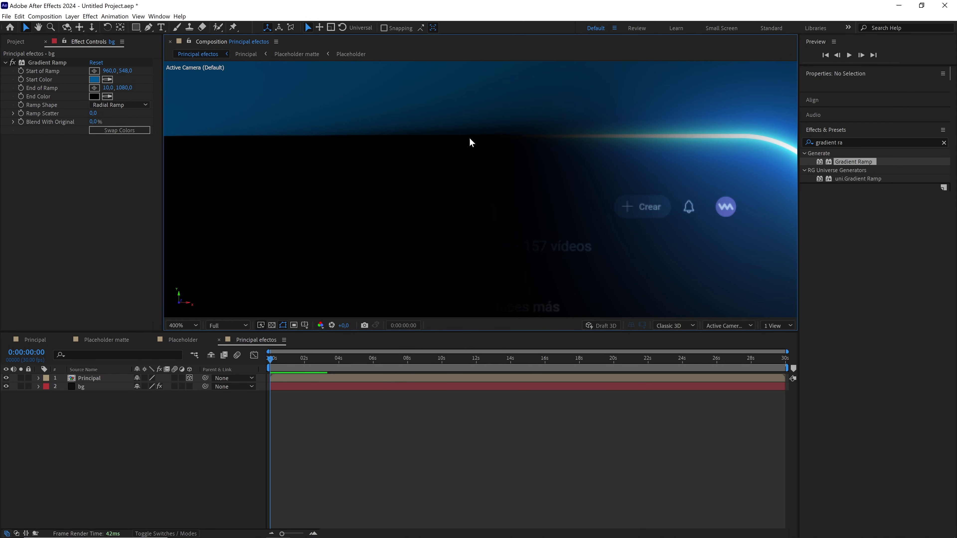
scroll(554, 143, "down", 1)
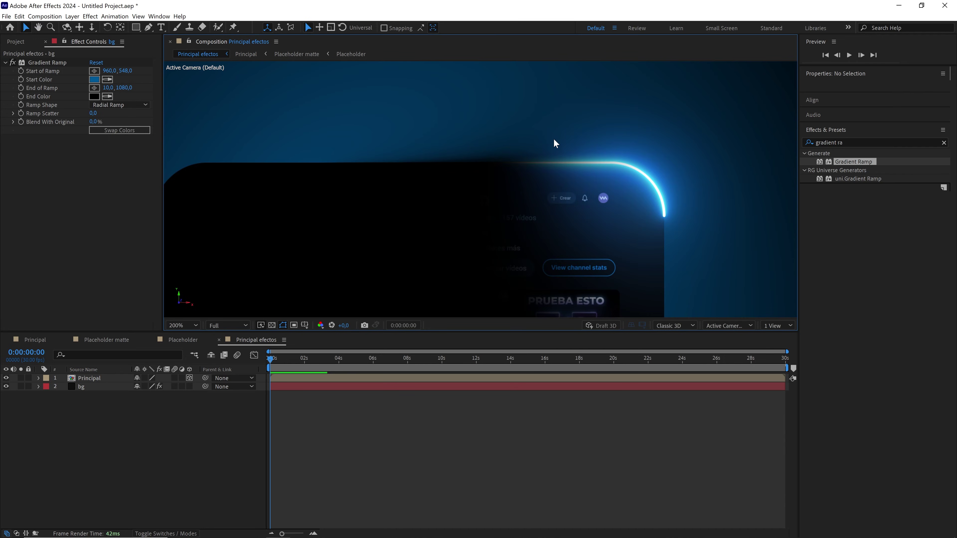
scroll(553, 143, "down", 1)
Open the Principal precomp and turn on the transparency grid
key("v")
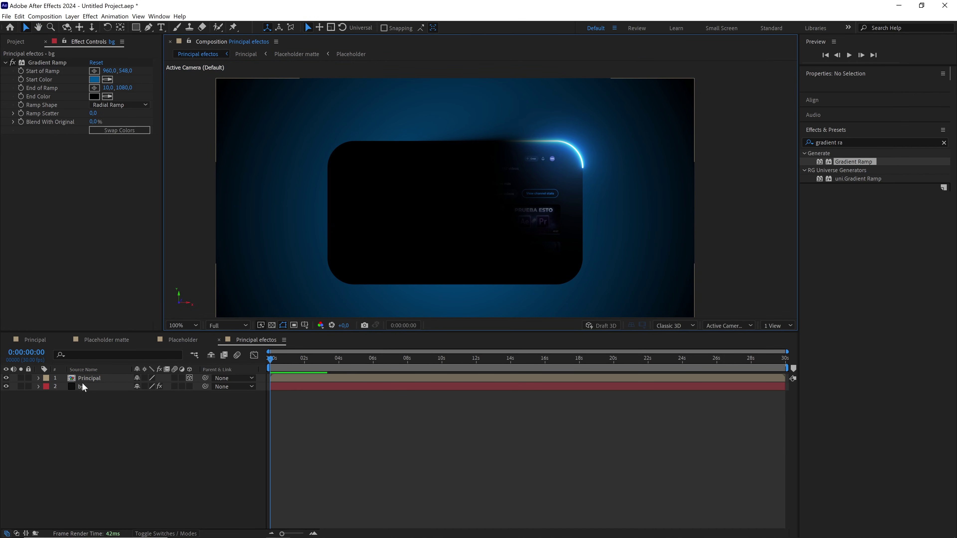
left_click(90, 380)
double_click(90, 380)
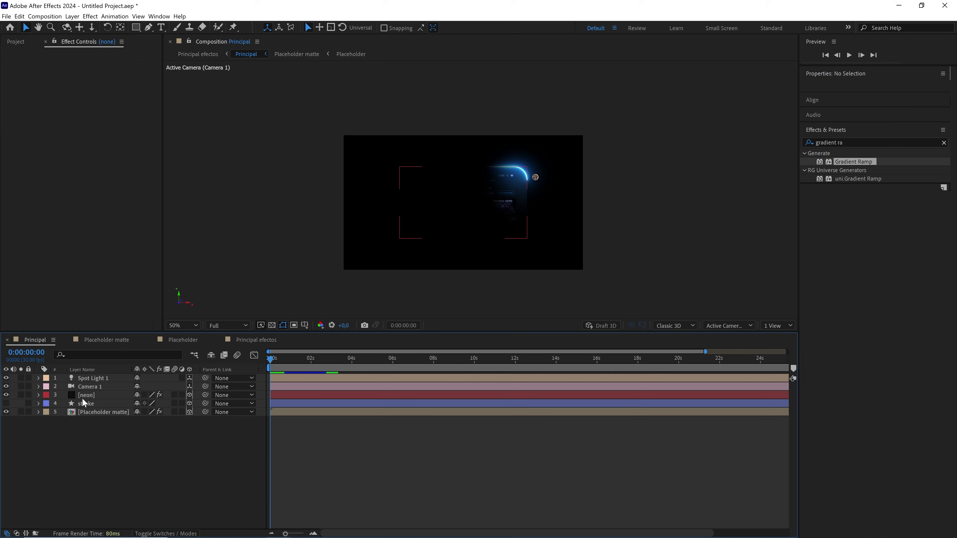
left_click(272, 325)
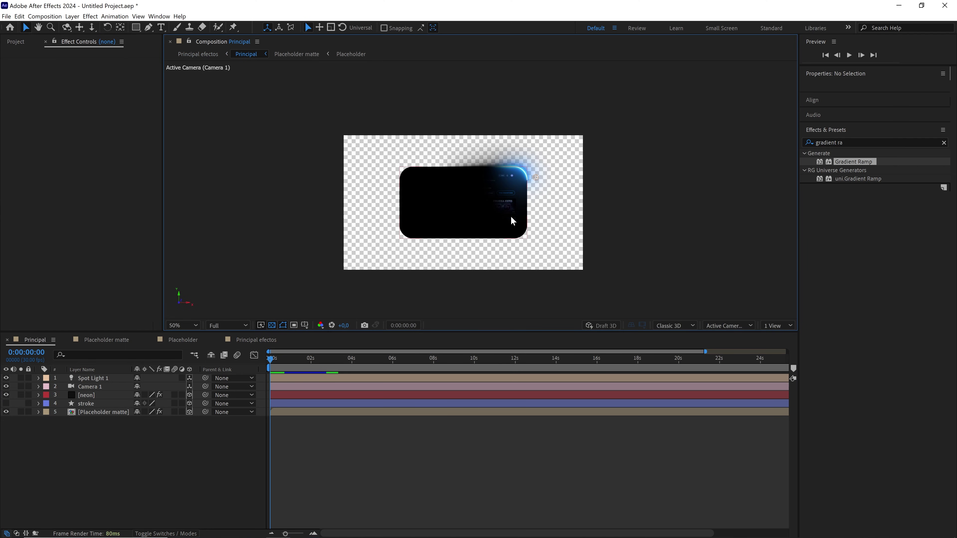
Set the neon layer's blend mode to Screen
scroll(512, 221, "up", 2)
left_click(92, 395)
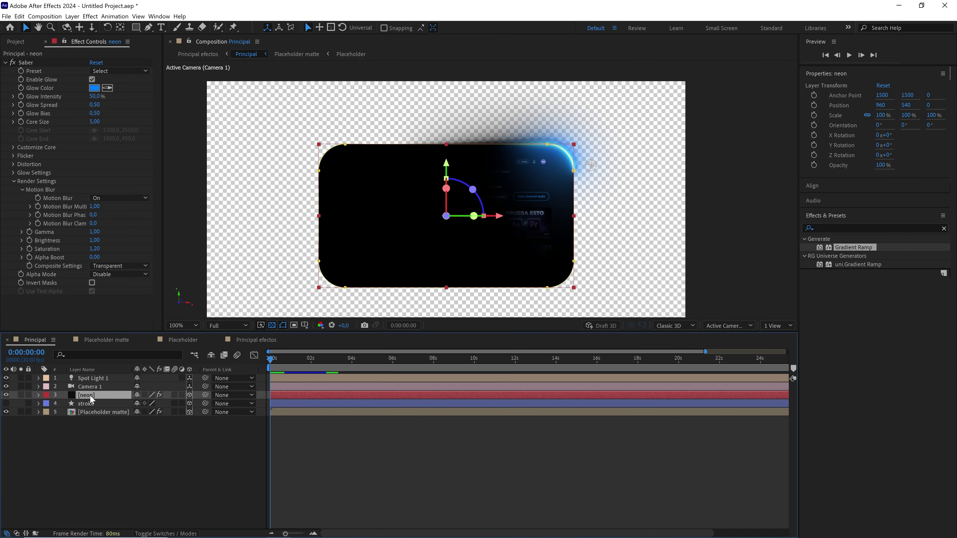
key("F4")
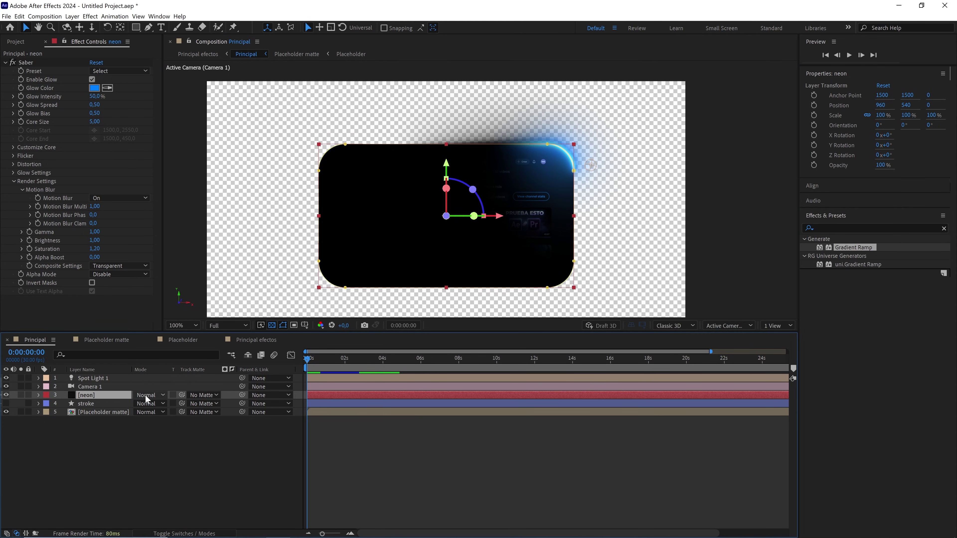
left_click(145, 395)
left_click(189, 133)
left_click(271, 325)
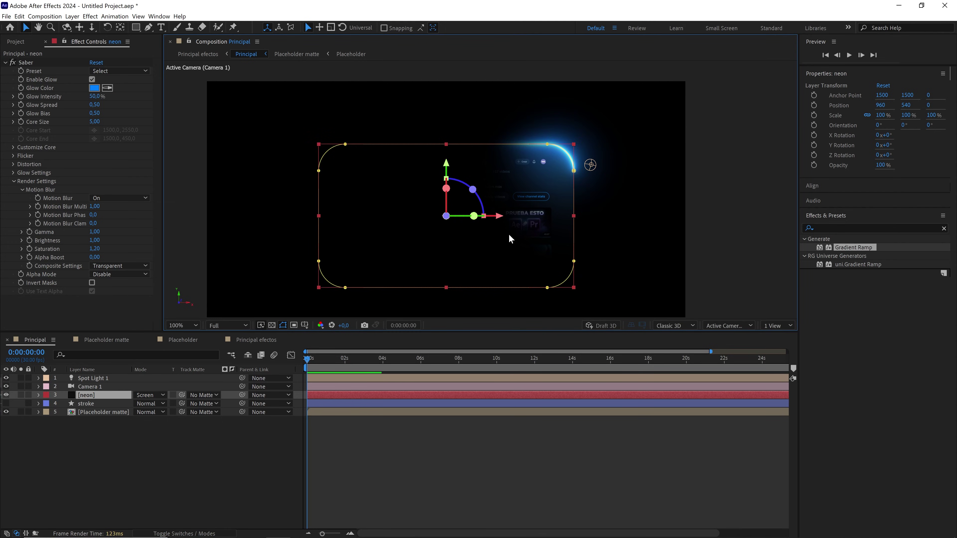
Turn Accepts Lights Off in the neon layer's Material Options
scroll(512, 230, "up", 1)
scroll(522, 214, "up", 1)
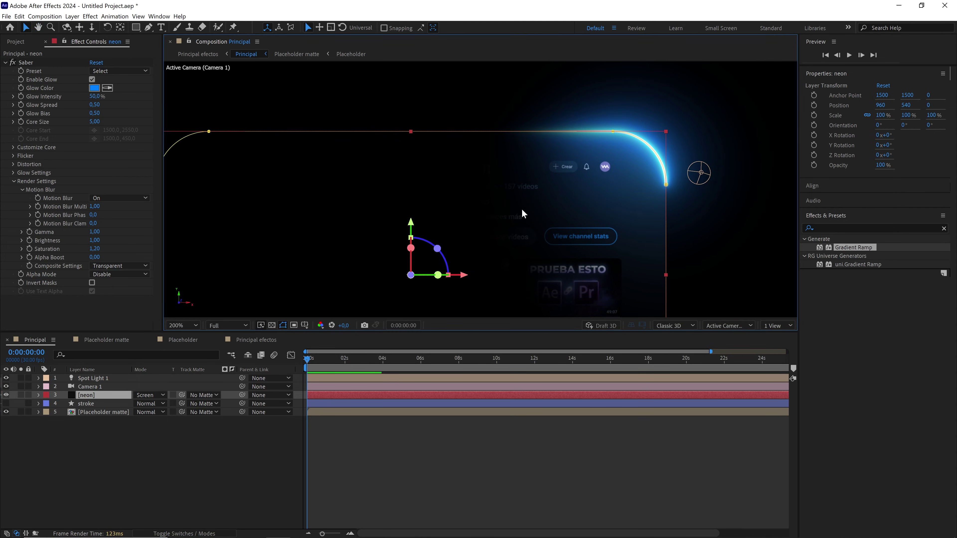
left_click(272, 326)
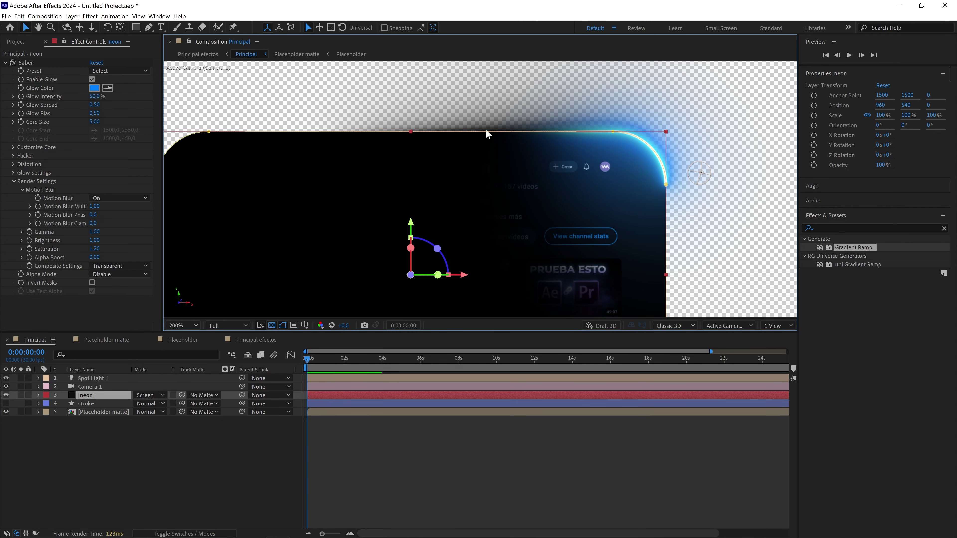
left_click(38, 394)
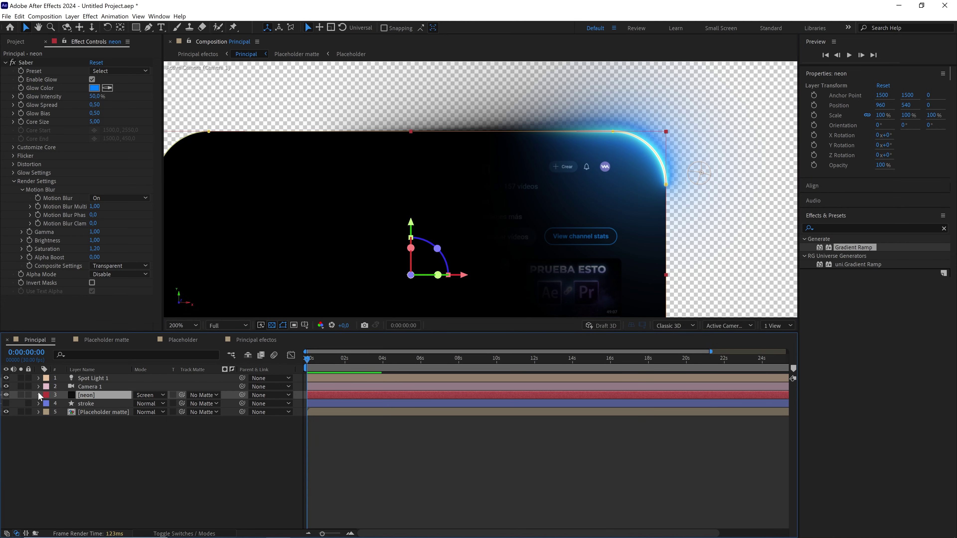
left_click(48, 395)
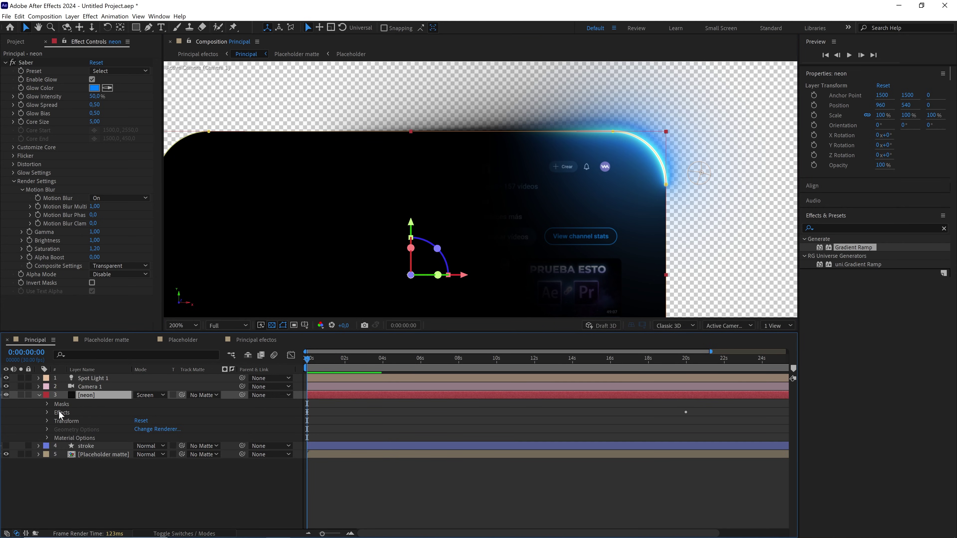
left_click(46, 438)
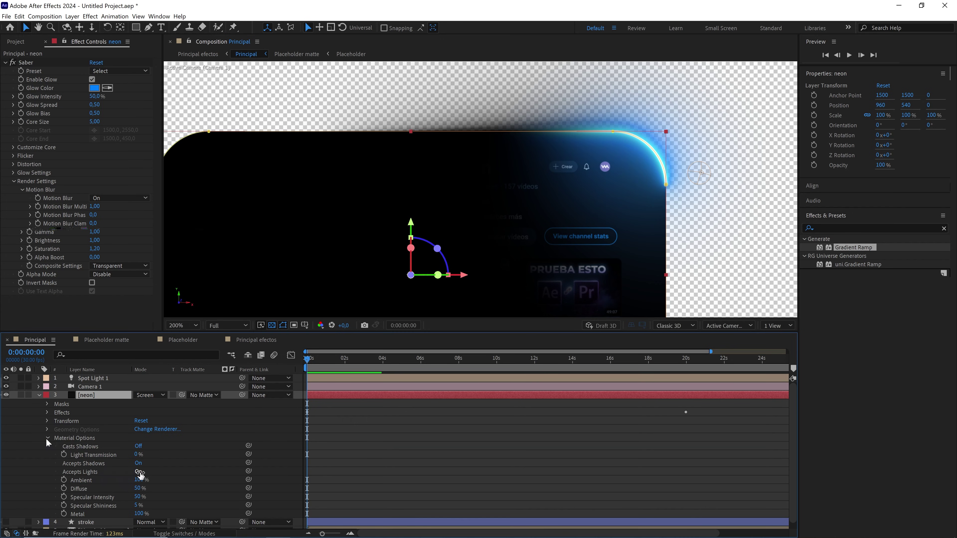
left_click(139, 471)
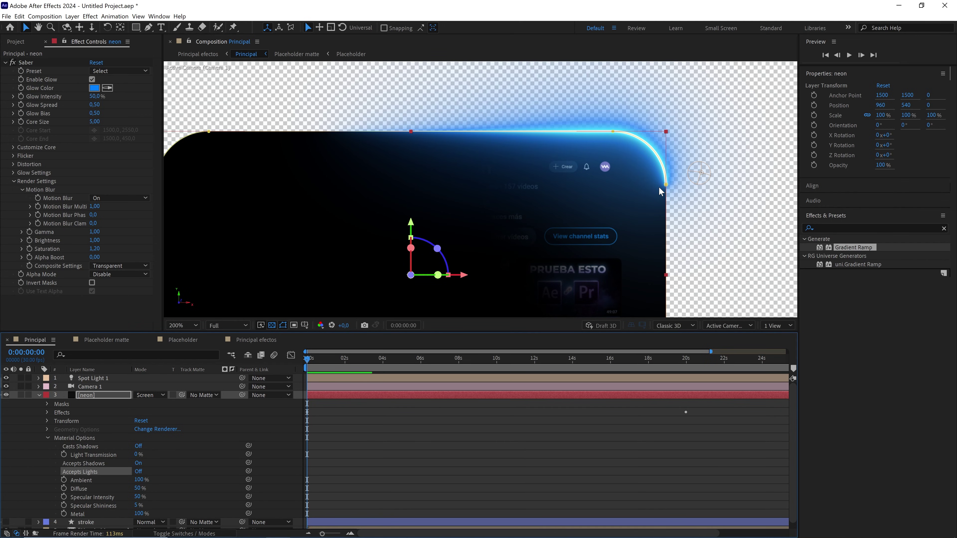
left_click(39, 395)
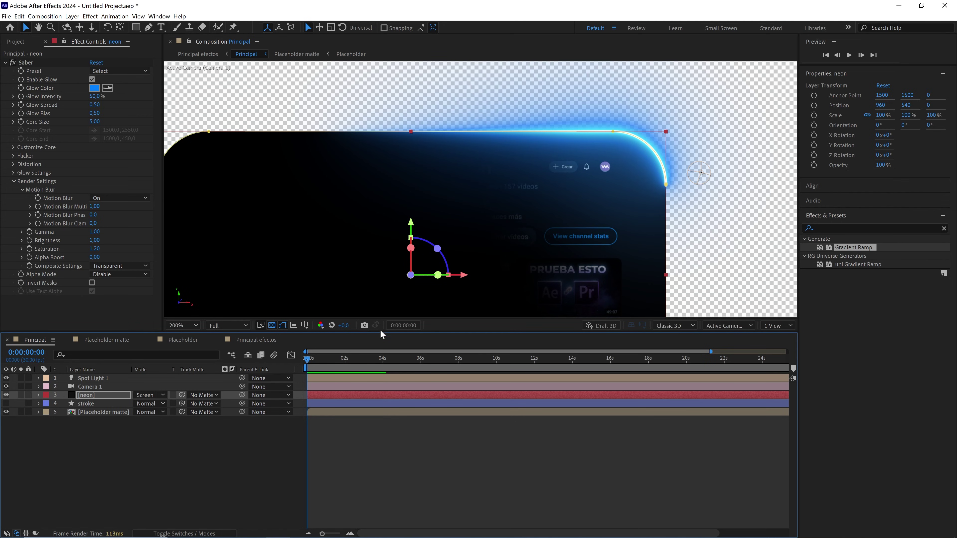
Set the viewer magnification to Fit and deselect the neon layer
scroll(481, 237, "down", 3)
scroll(481, 238, "down", 2)
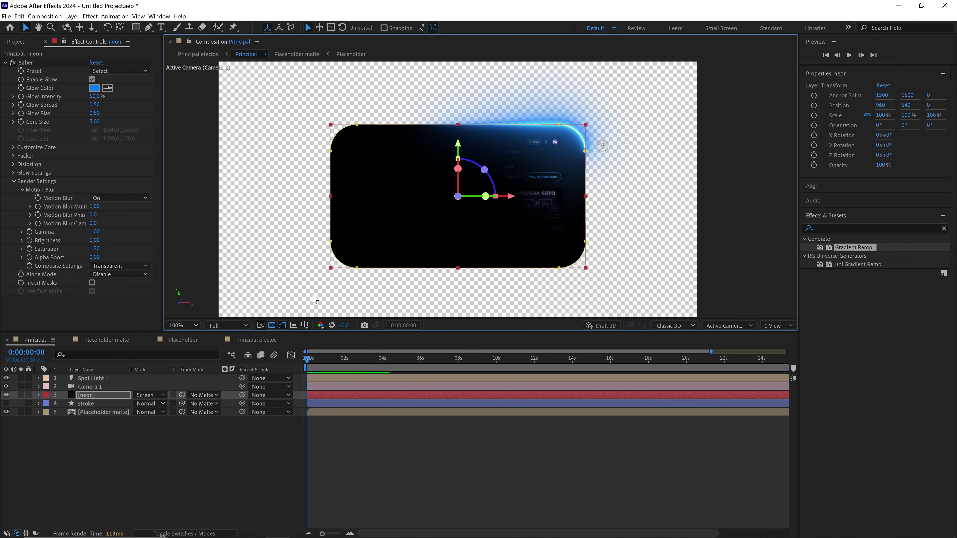
left_click(192, 326)
left_click(186, 335)
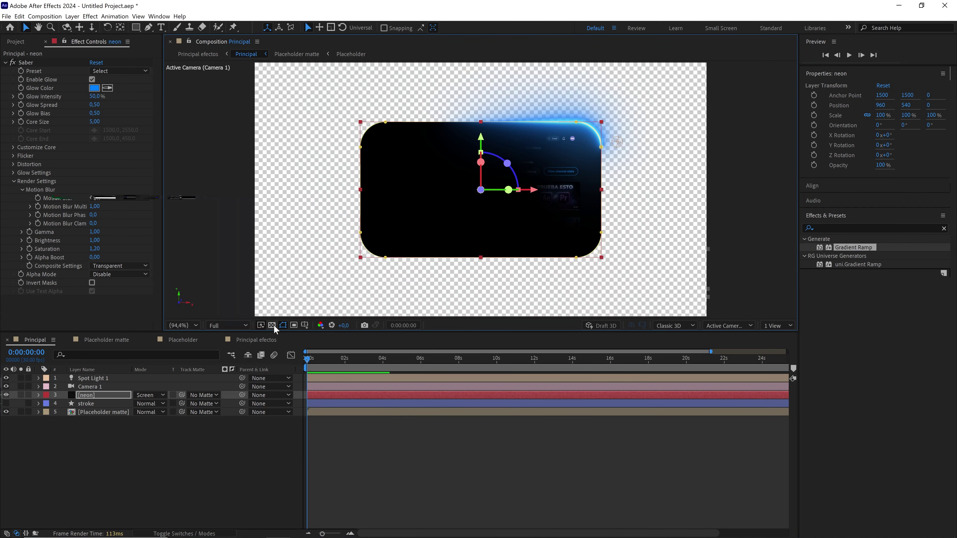
left_click(233, 445)
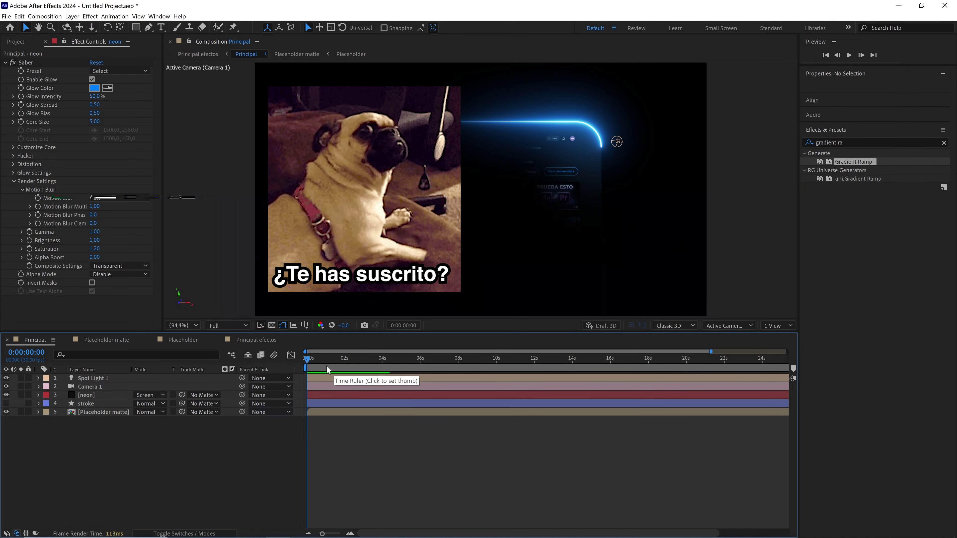
Move the playhead to 0:00:07:16 and zoom the viewer to 200% on the bottom-edge glow
left_click(319, 360)
left_click_drag(319, 360, 450, 360)
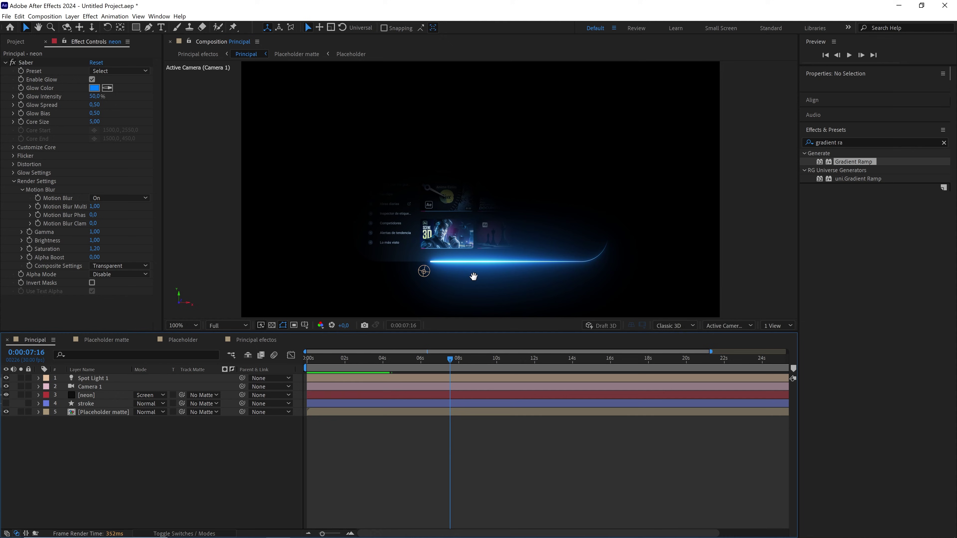
scroll(476, 268, "up", 1)
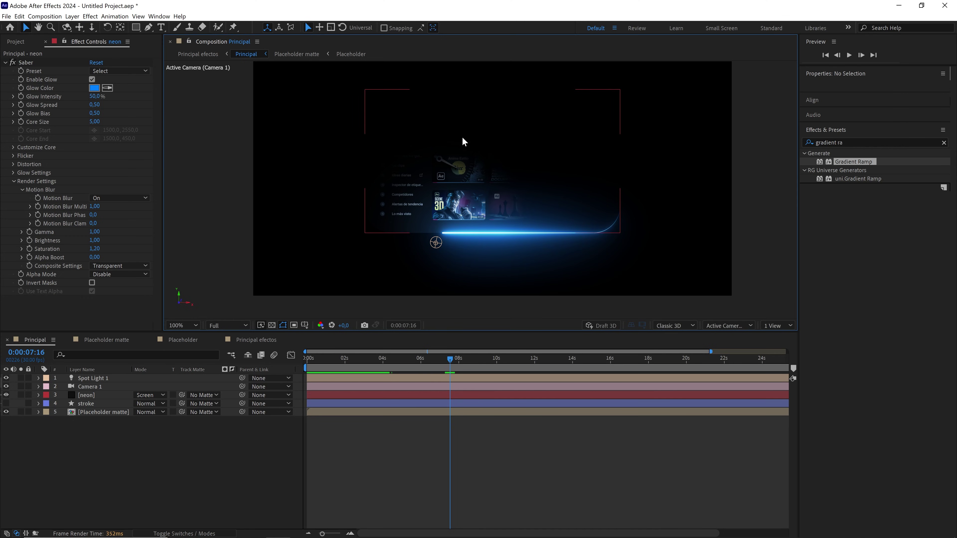
scroll(468, 213, "up", 3)
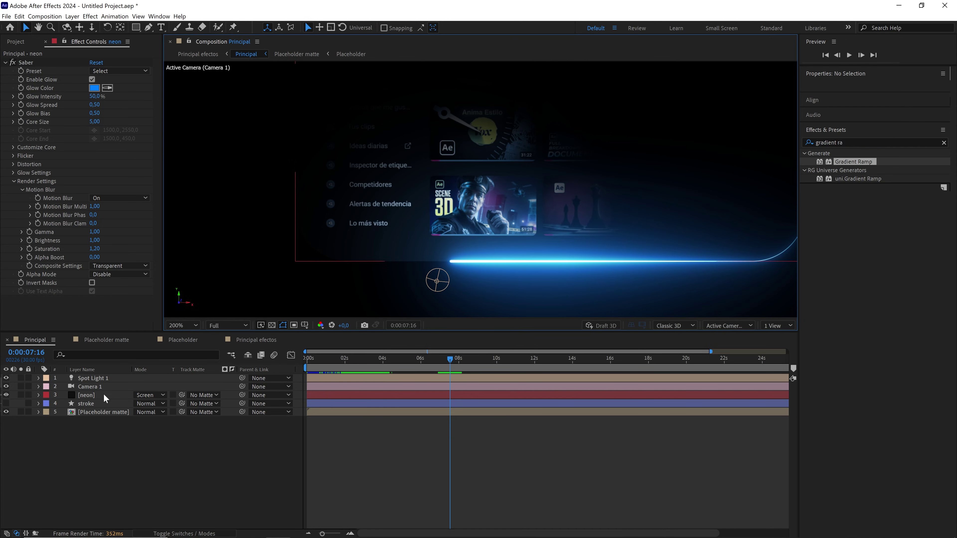
Add a loopOut() expression to the neon layer's Mask Evolution property
left_click(90, 398)
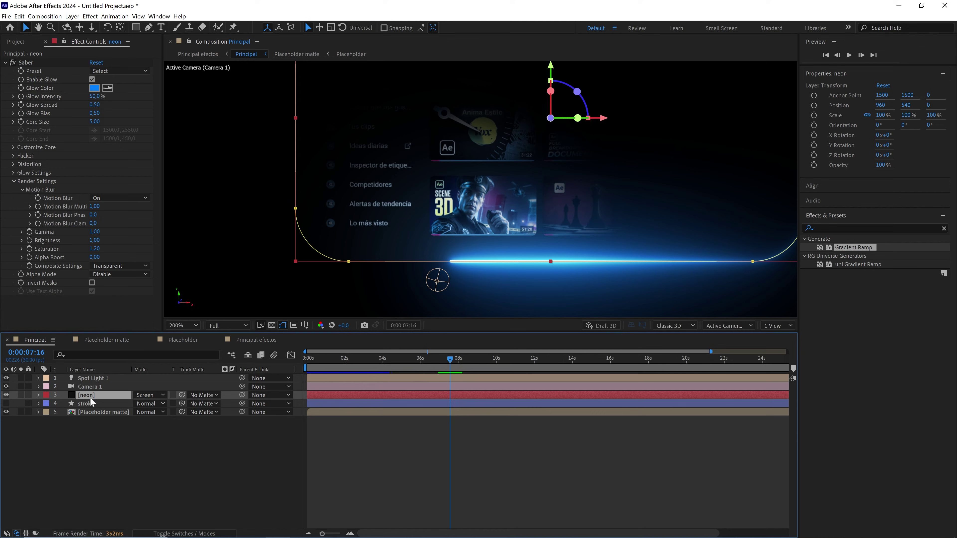
key("u")
key("alt")
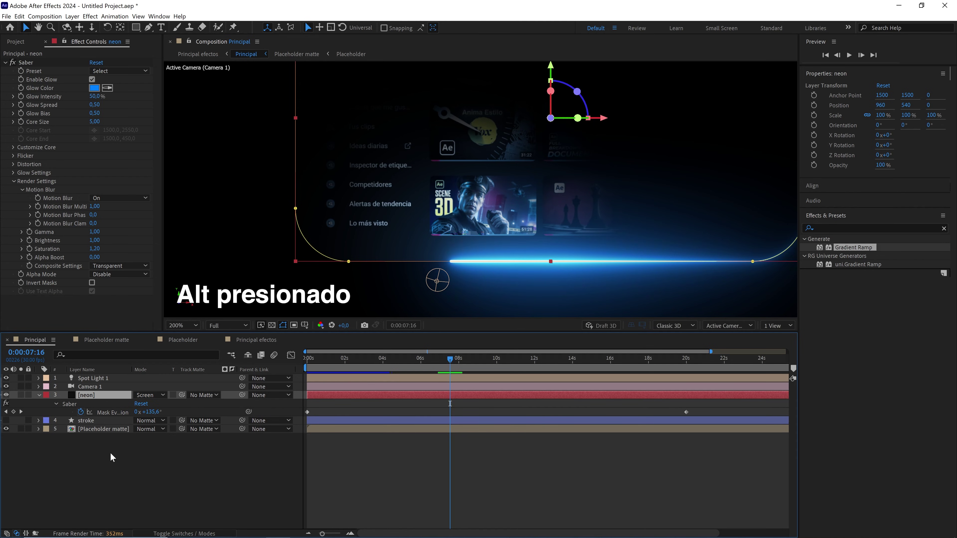
left_click(81, 412, "alt")
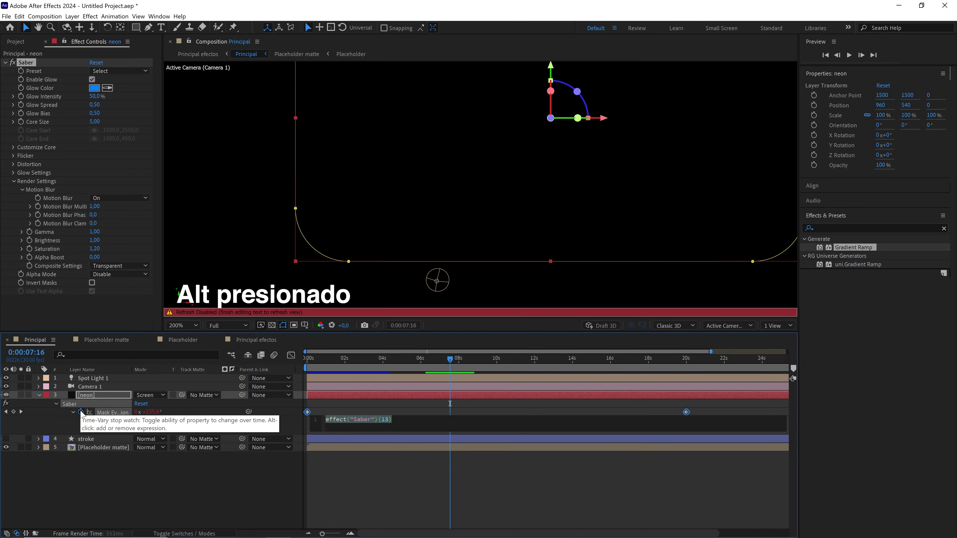
type("loopOut(")
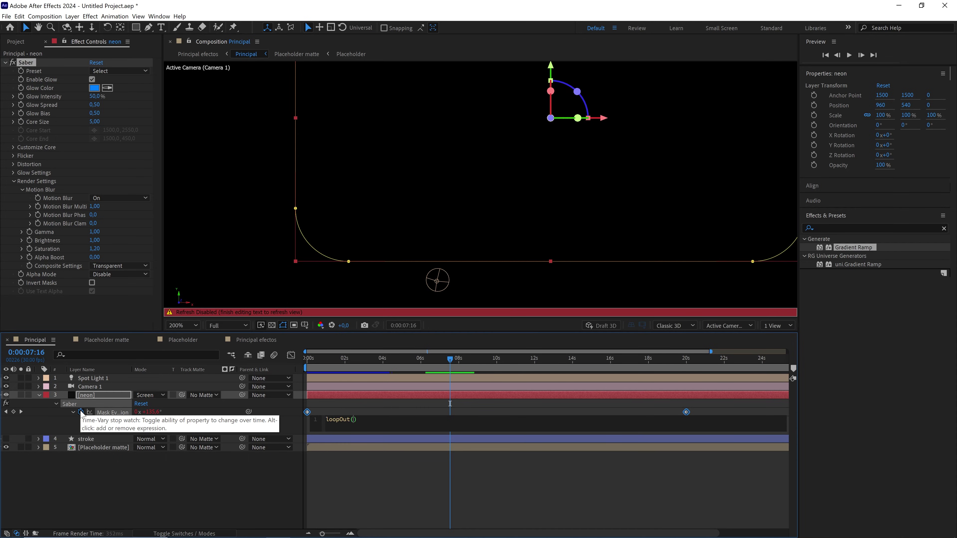
left_click(192, 478)
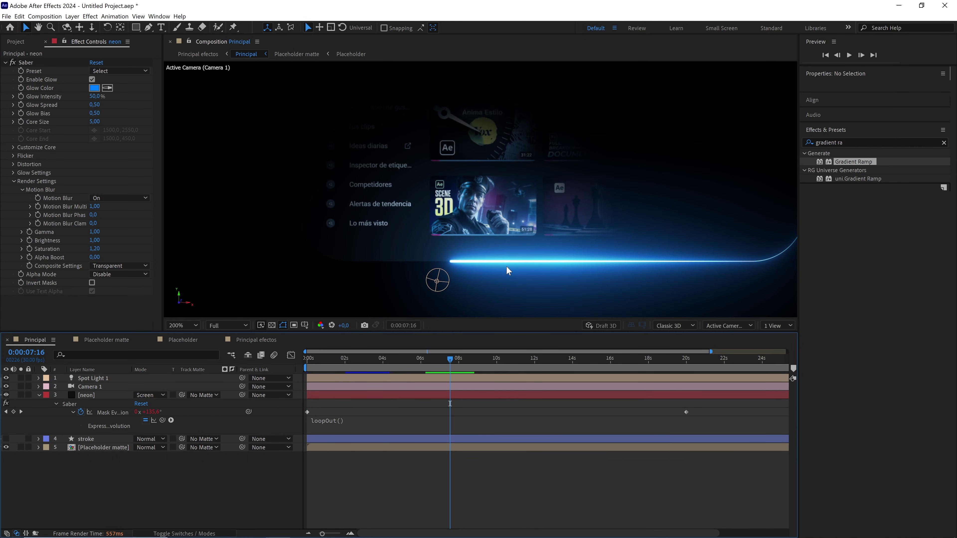
Drag the last Mask Evolution keyframe earlier so the glow curves round the bottom-left corner
left_click(540, 406)
left_click(102, 412)
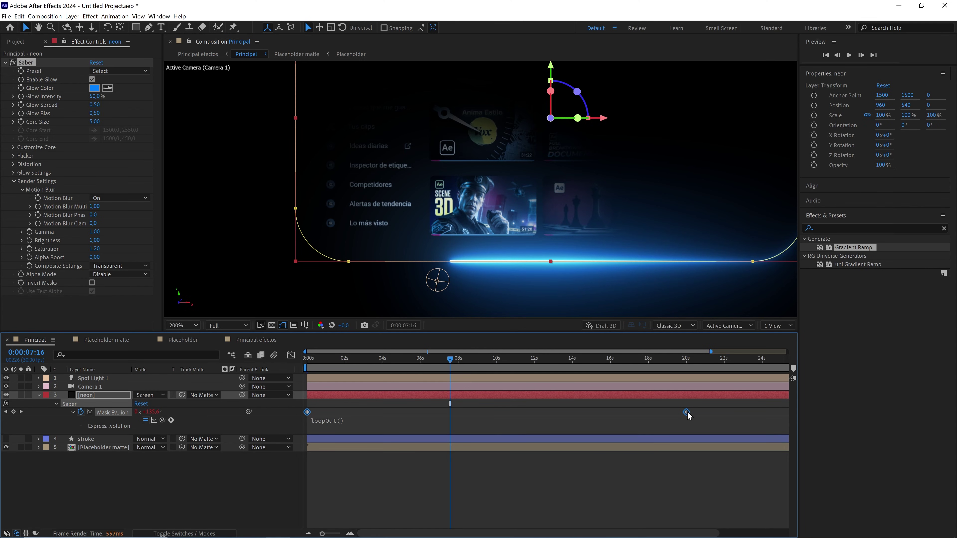
left_click_drag(686, 412, 665, 412)
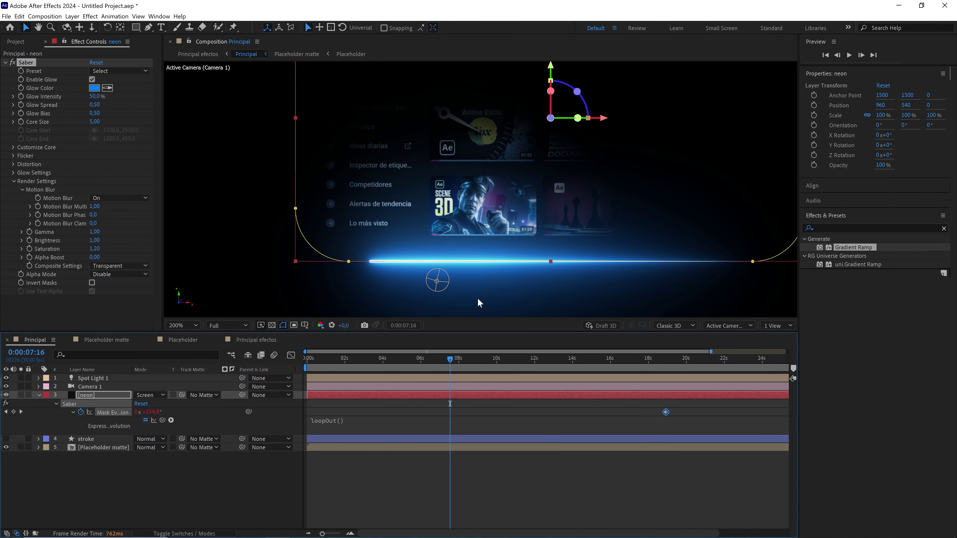
left_click_drag(665, 412, 647, 414)
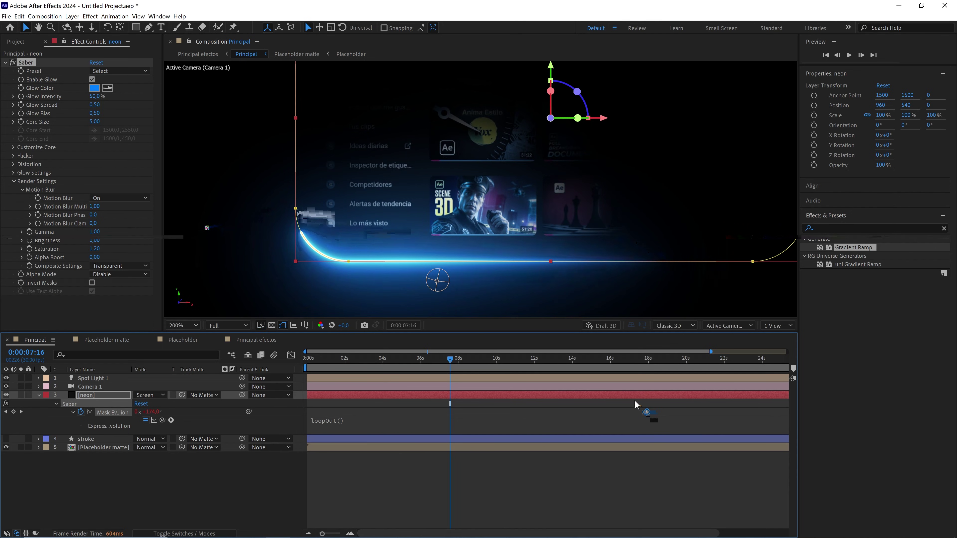
left_click(536, 405)
scroll(522, 213, "down", 1)
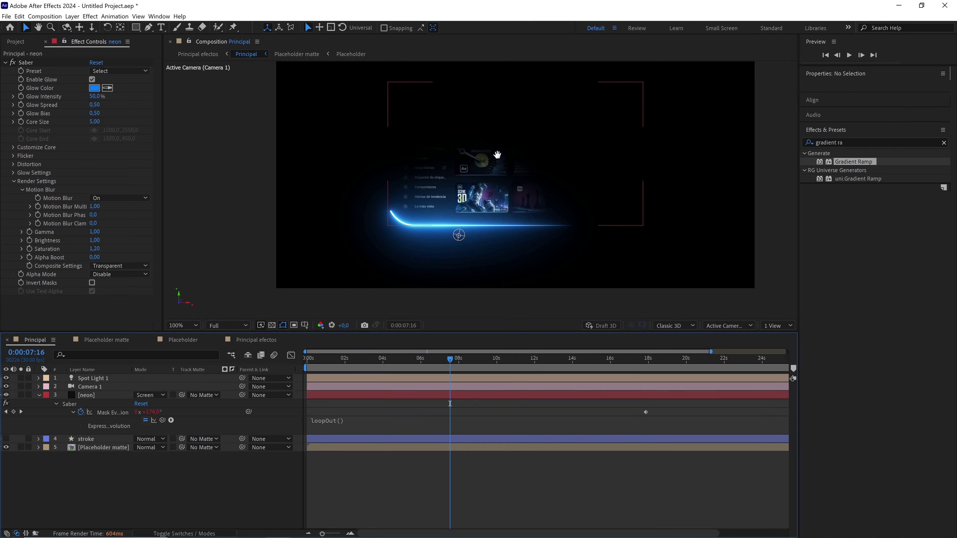
left_click_drag(497, 154, 496, 174)
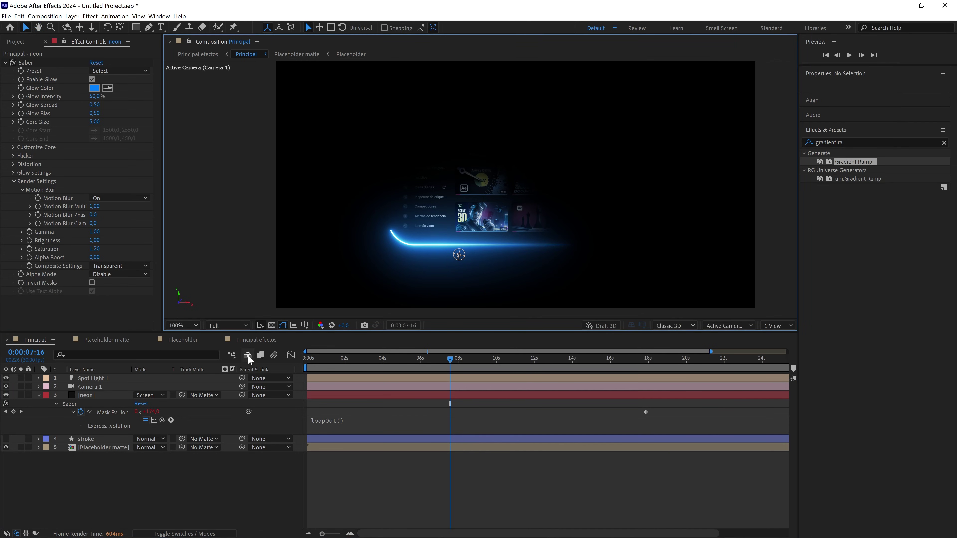
In Principal efectos, add a one-node Camera 1 layer with the 50mm lens preset
left_click(260, 340)
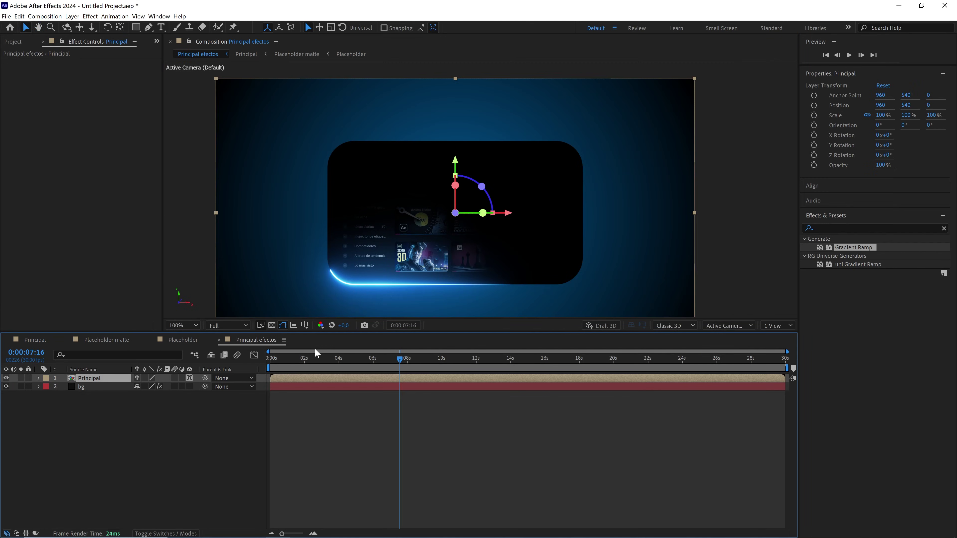
mouse_move(411, 242)
left_mouse_down()
mouse_move(507, 183)
mouse_move(449, 184)
left_mouse_up()
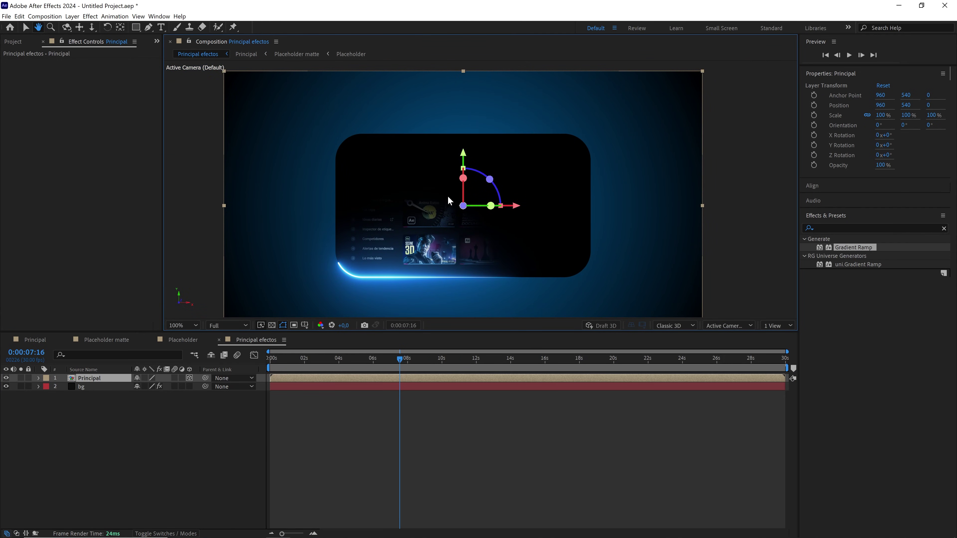
right_click(110, 439)
mouse_move(200, 341)
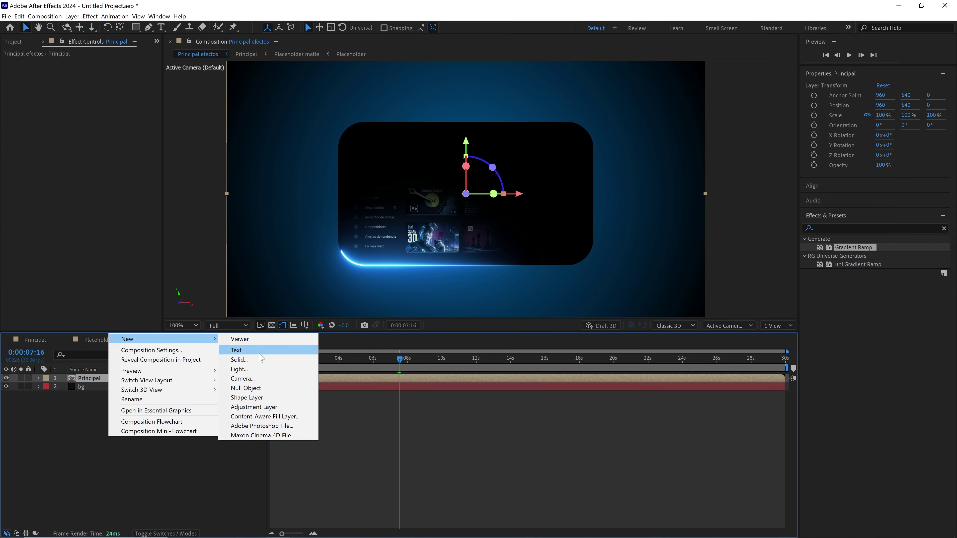
left_click(245, 378)
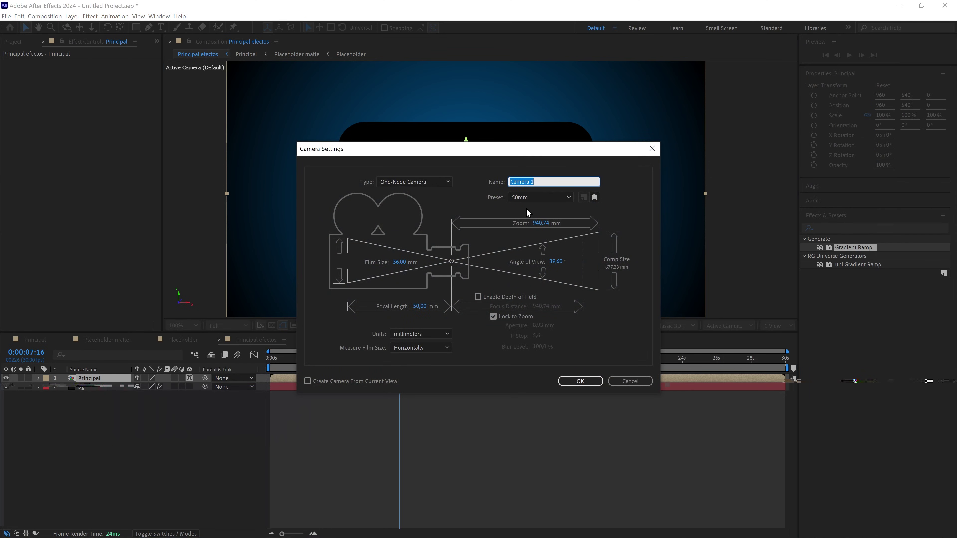
left_click(535, 193)
left_click(543, 275)
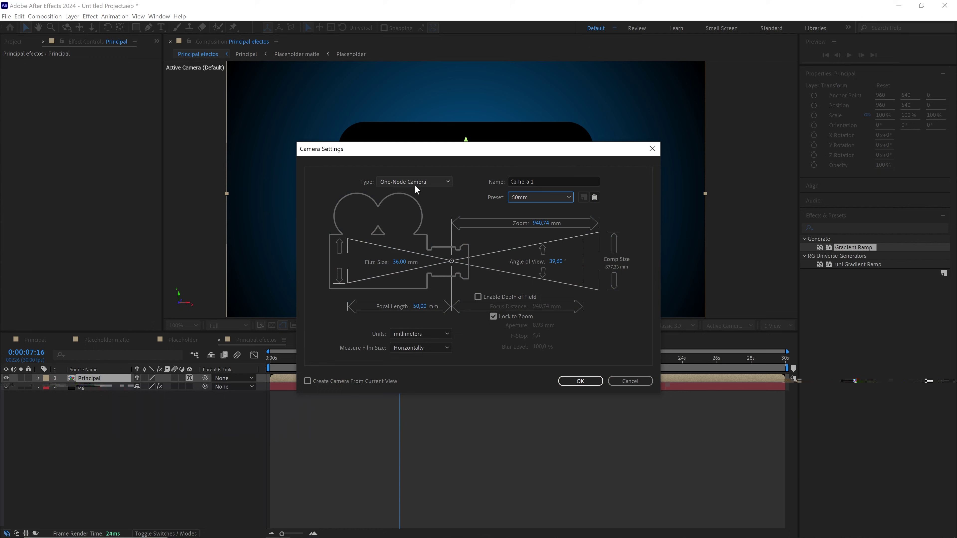
left_click(415, 185)
left_click(413, 185)
left_click(580, 381)
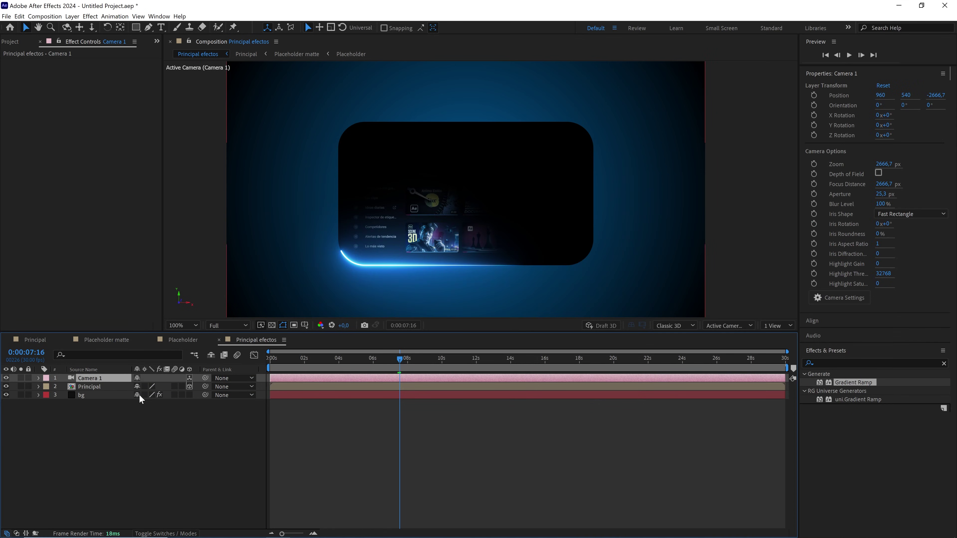
Keyframe Camera 1 Position from Z -2666.7 at 0 s to -2166.7 at 12 s
key("p")
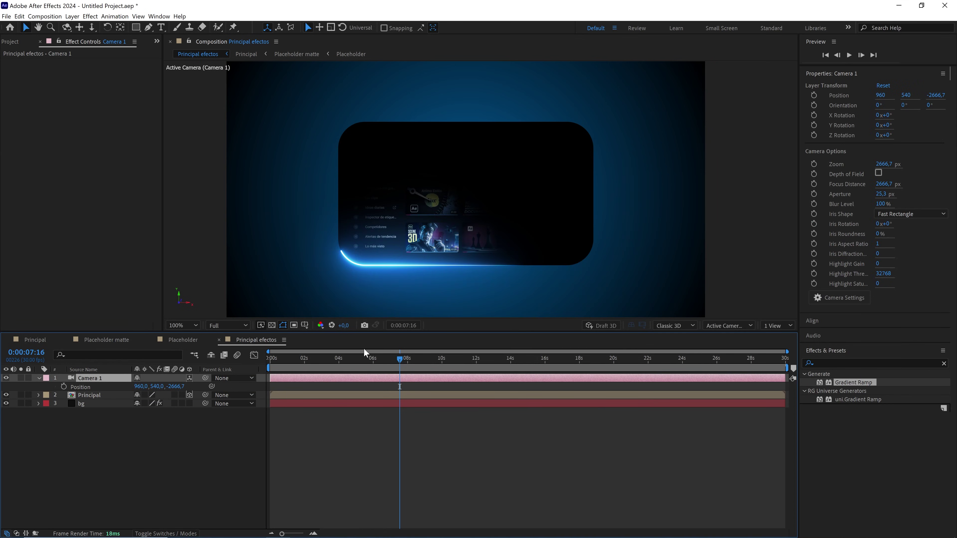
left_click_drag(364, 352, 261, 367)
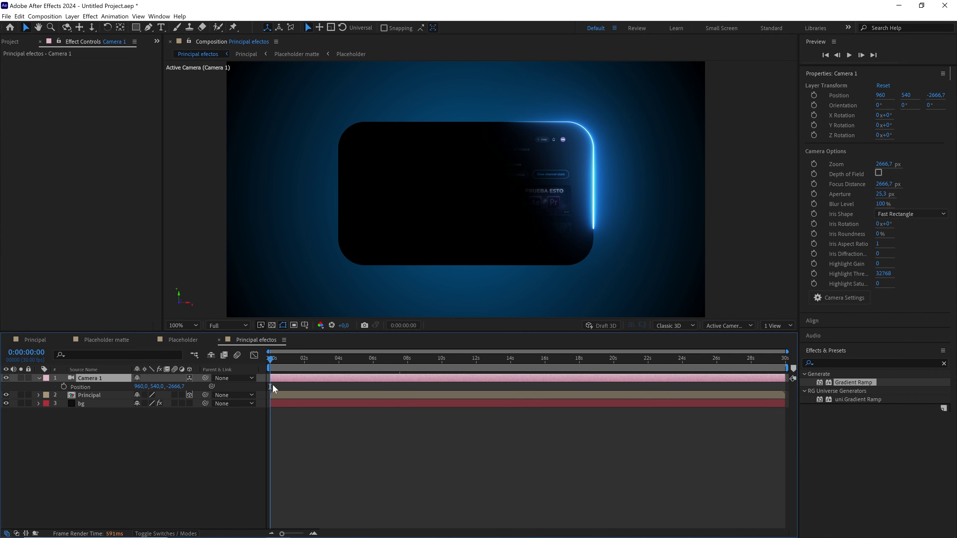
left_click(63, 387)
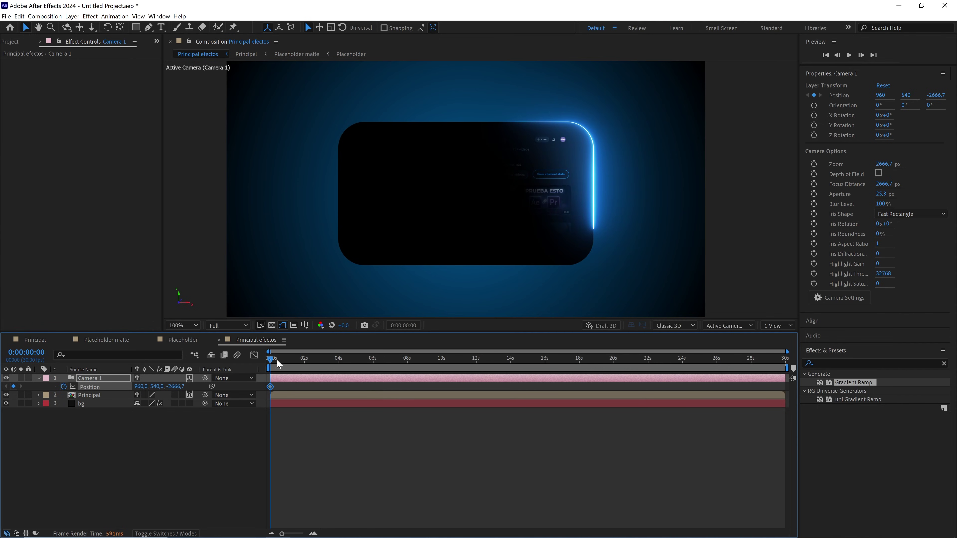
left_click_drag(328, 365, 476, 371)
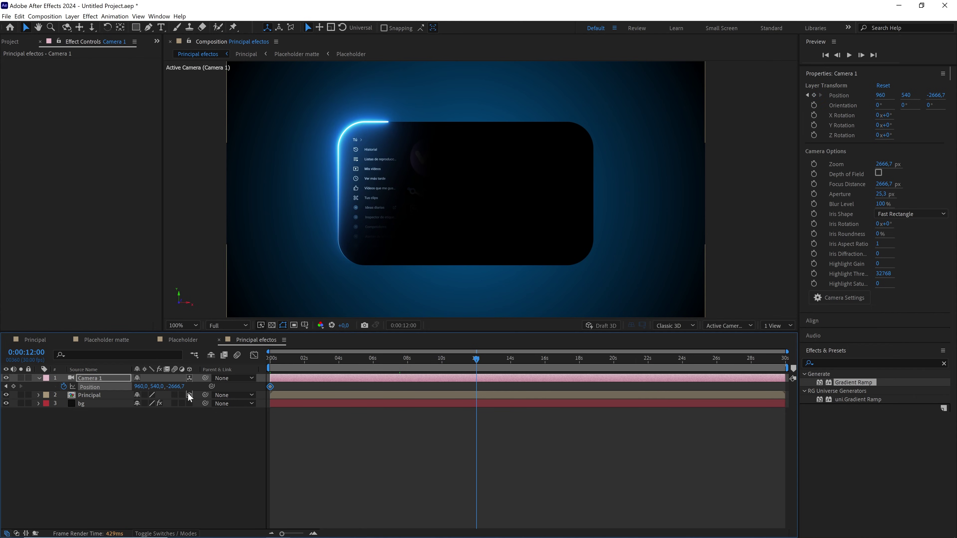
left_click_drag(176, 386, 198, 385)
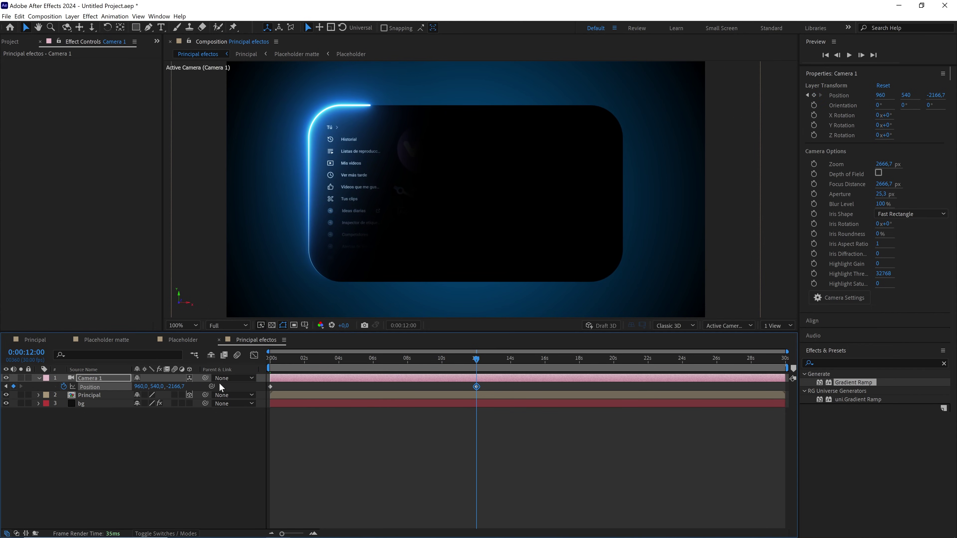
End the work area at 12 seconds, check the push-in, and select the Principal layer
key("n")
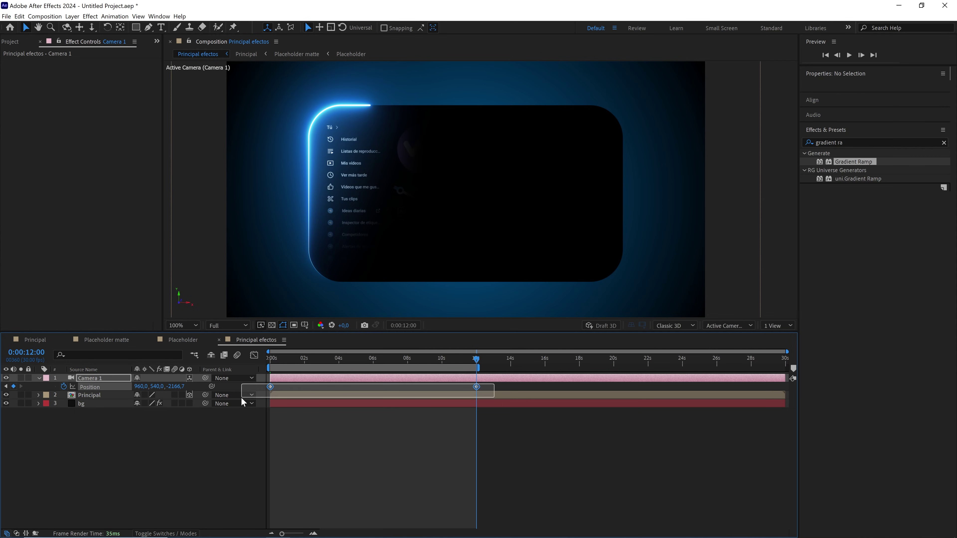
left_click_drag(463, 357, 247, 362)
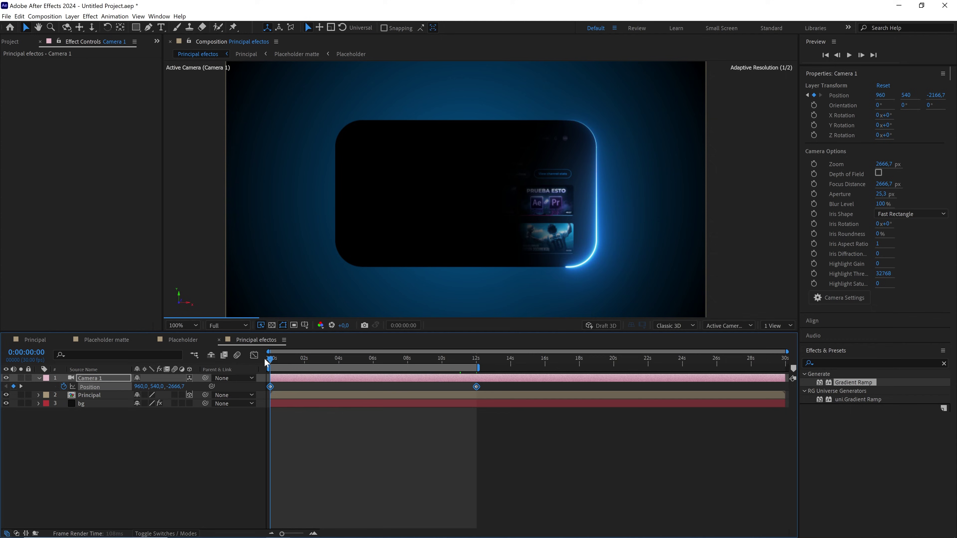
left_click(405, 441)
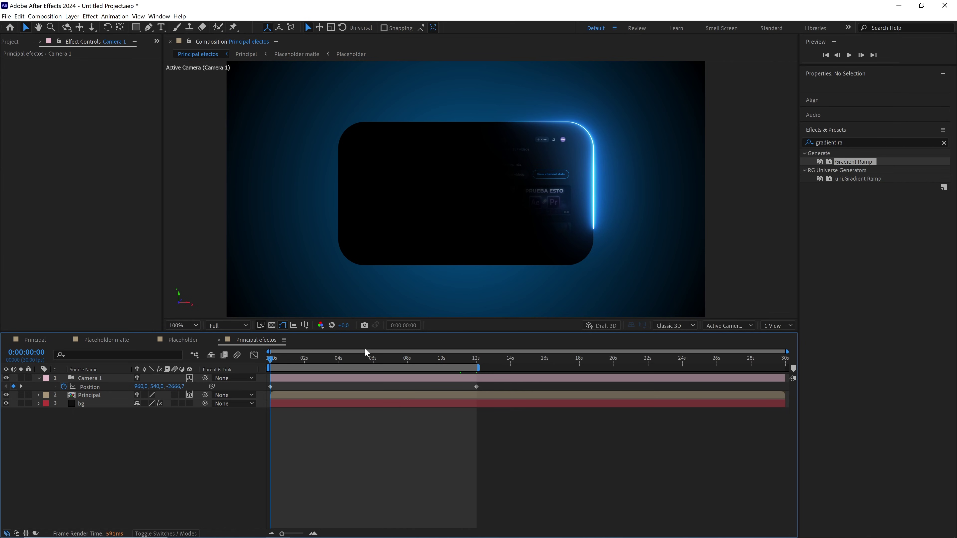
left_click(505, 396)
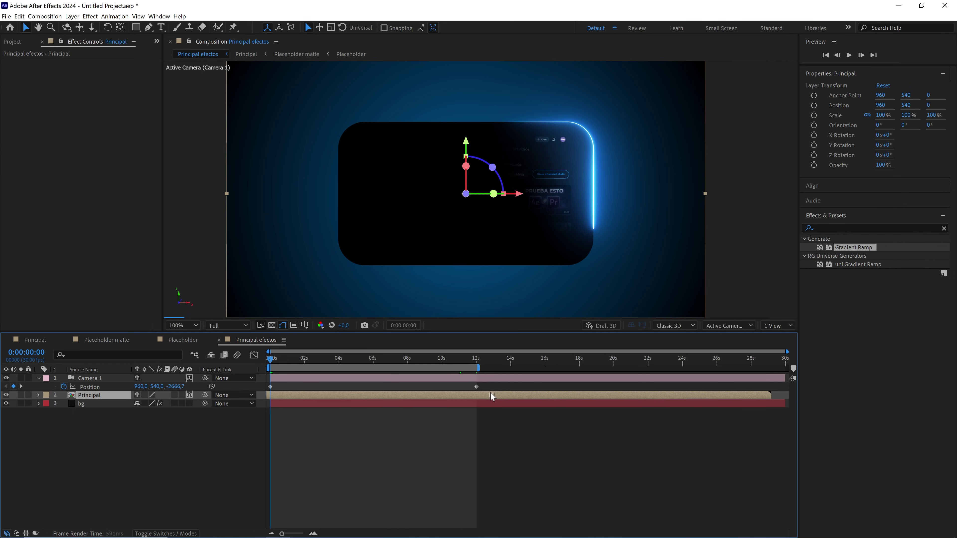
Shift the Principal layer earlier so its bar ends near 22 seconds, then inspect the frame's corner
left_click_drag(474, 391, 363, 391)
key("F2")
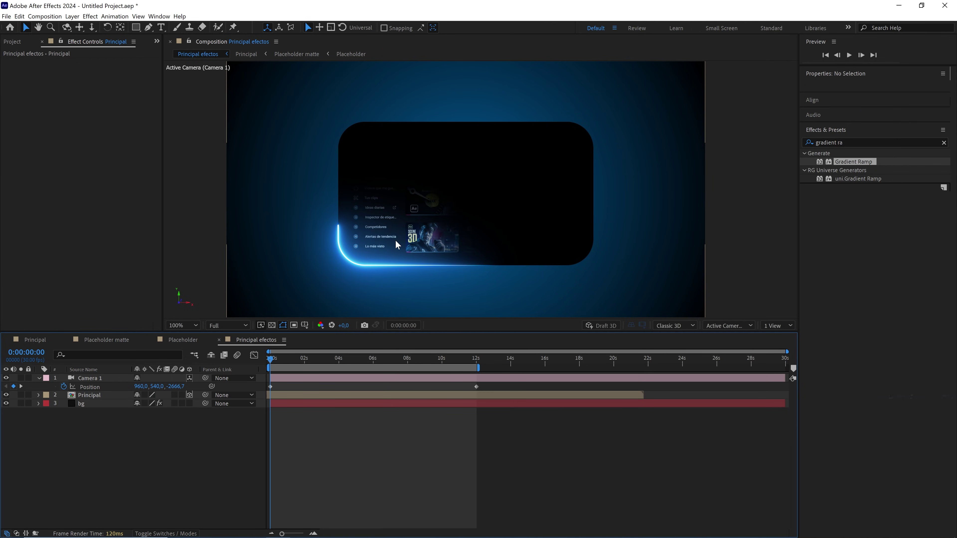
scroll(367, 180, "up", 1)
left_click_drag(367, 180, 536, 216)
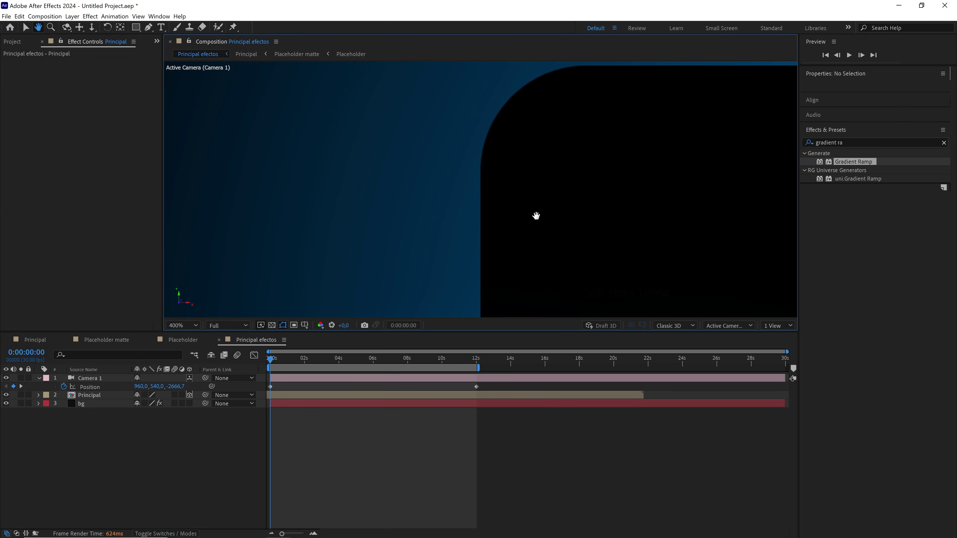
key("v")
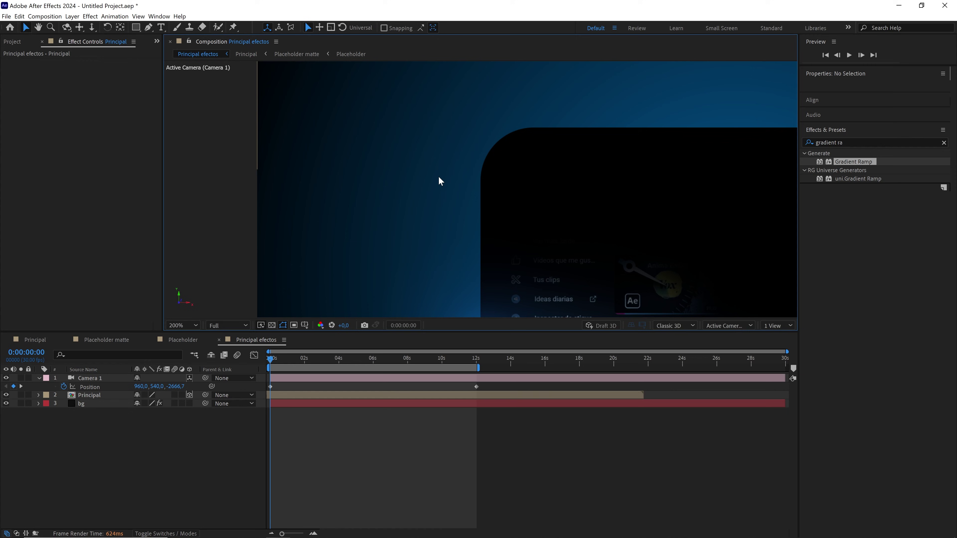
scroll(438, 176, "down", 2)
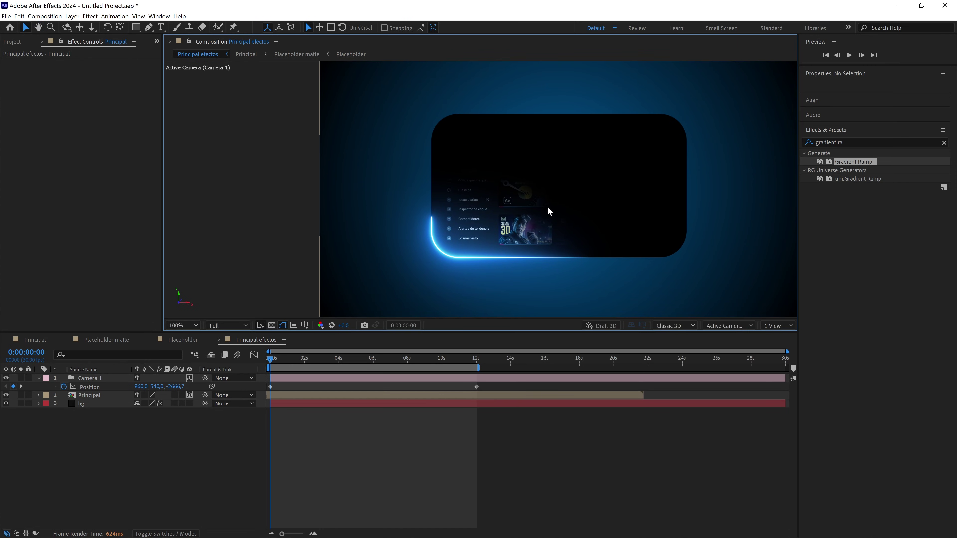
left_click_drag(652, 216, 594, 209)
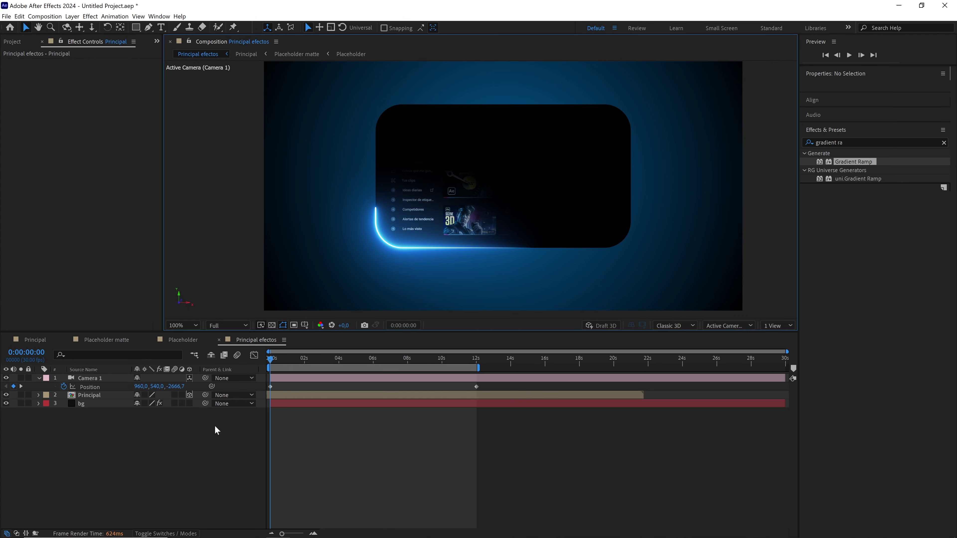
right_click(180, 447)
Add Adjustment Layer 1 on top and apply the Noise effect to it
mouse_move(266, 347)
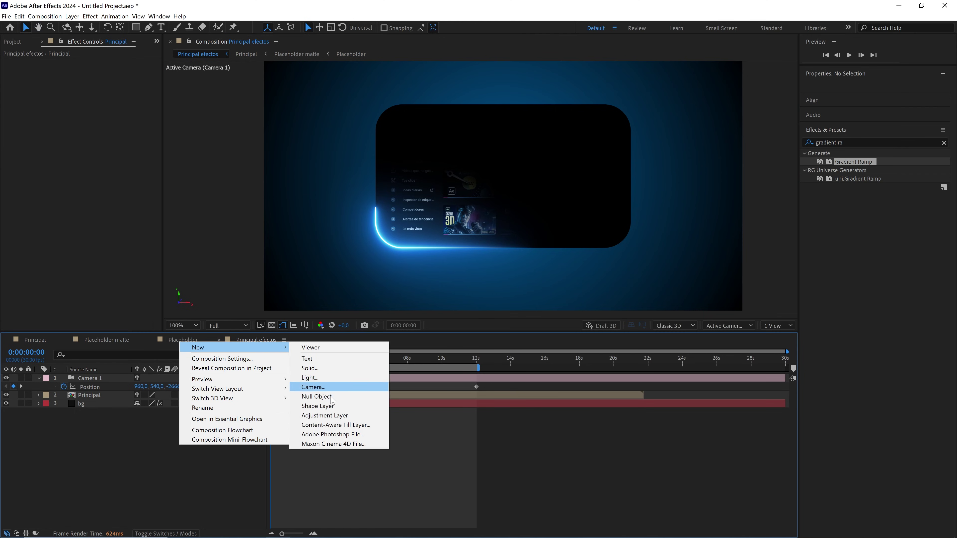
left_click(325, 415)
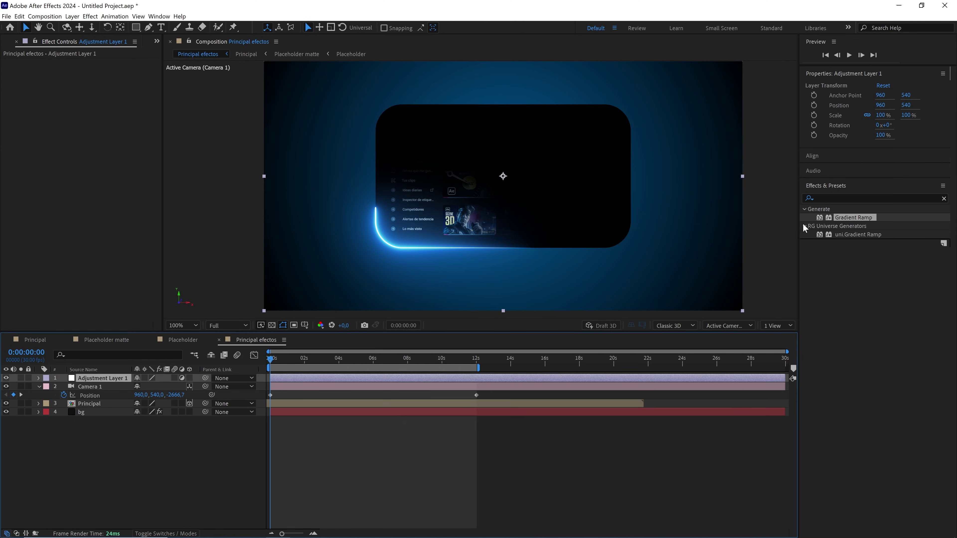
left_click(914, 199)
type("noise")
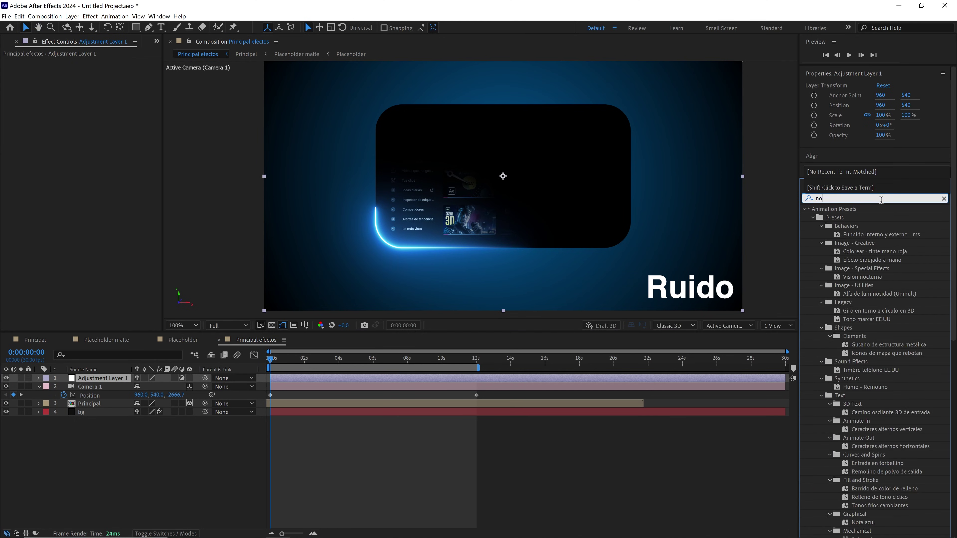
left_click_drag(857, 252, 109, 382)
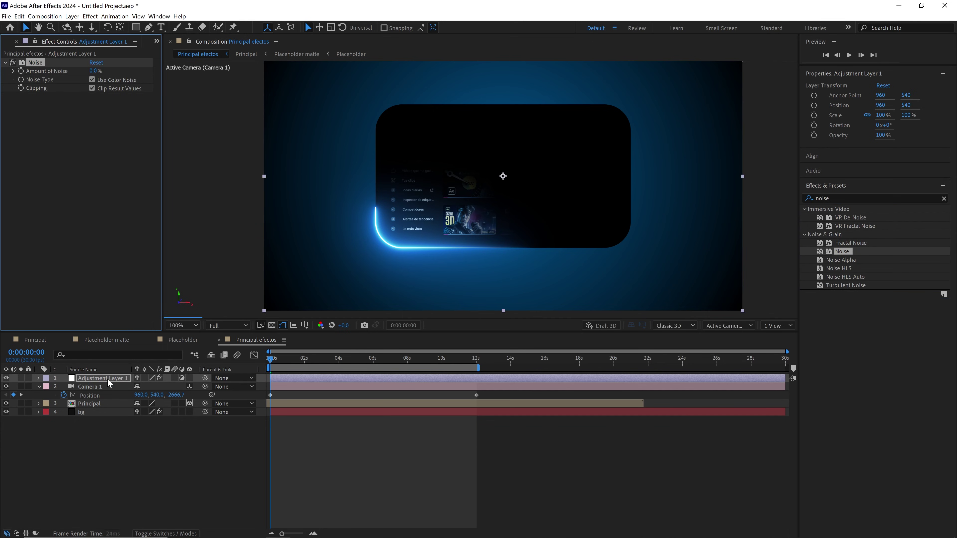
Turn off Use Color Noise and set the Noise amount to 6%
scroll(429, 190, "up", 4)
left_click_drag(449, 182, 515, 219)
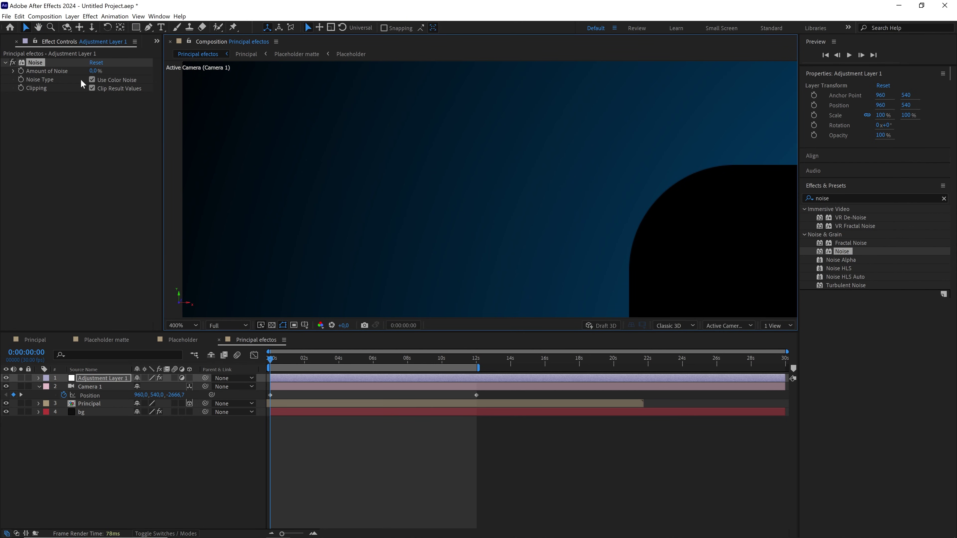
left_click(92, 80)
type("6")
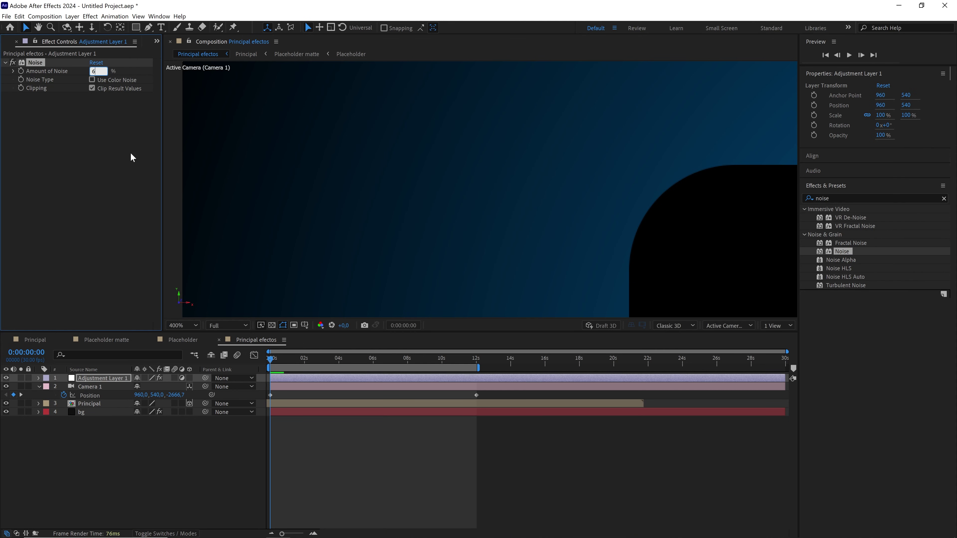
key("Return")
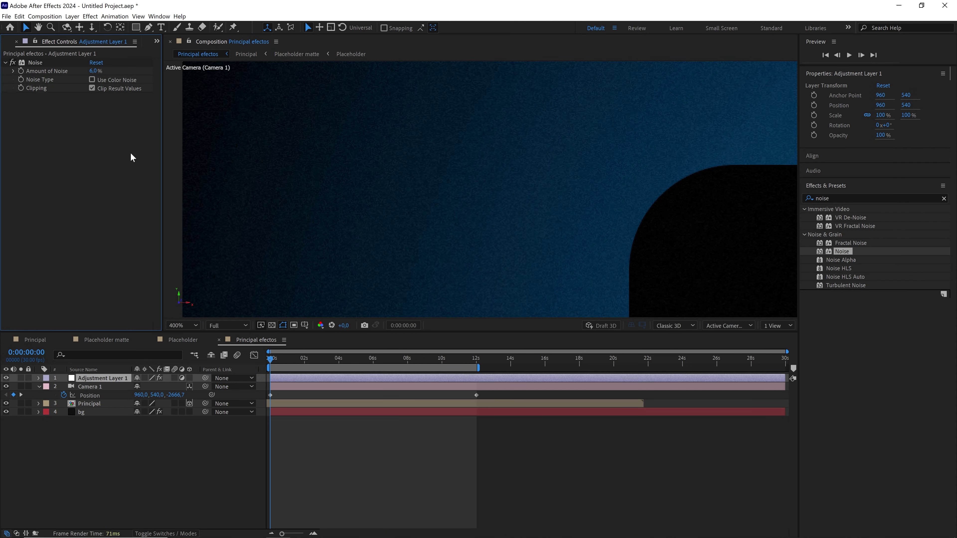
Inspect the fine grain up close, then fit the whole frame in the viewer
scroll(439, 196, "down", 2)
scroll(439, 196, "down", 2)
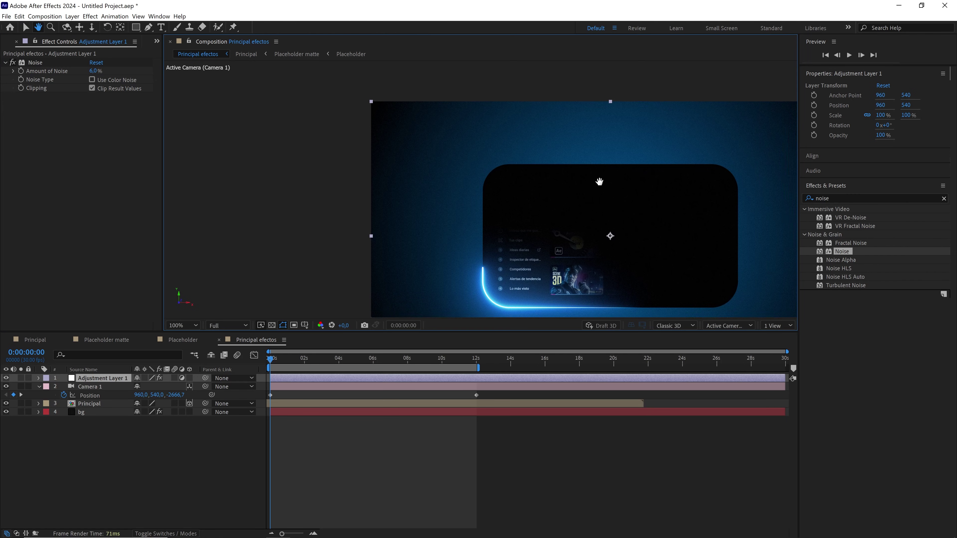
left_click_drag(636, 208, 504, 152)
left_click_drag(475, 229, 463, 226)
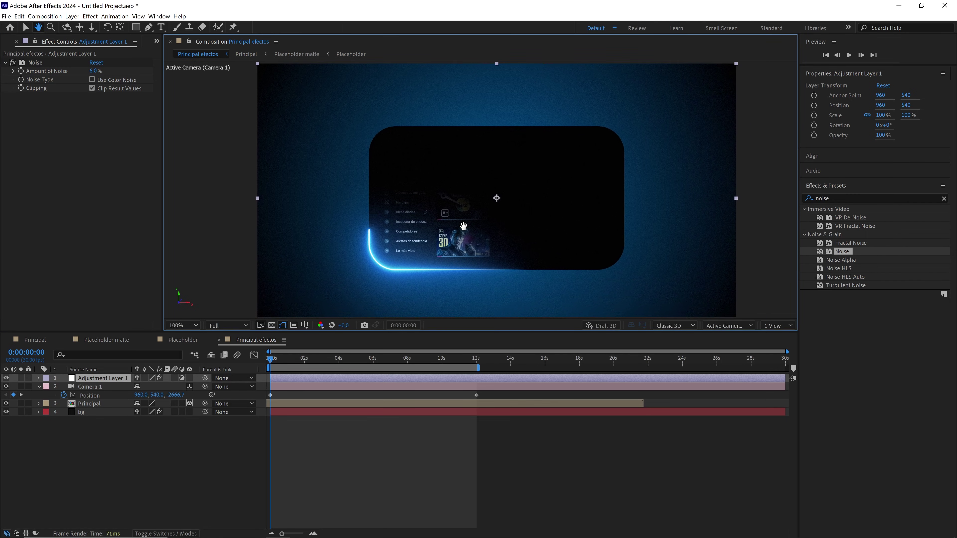
scroll(464, 231, "up", 2)
left_click_drag(289, 195, 473, 247)
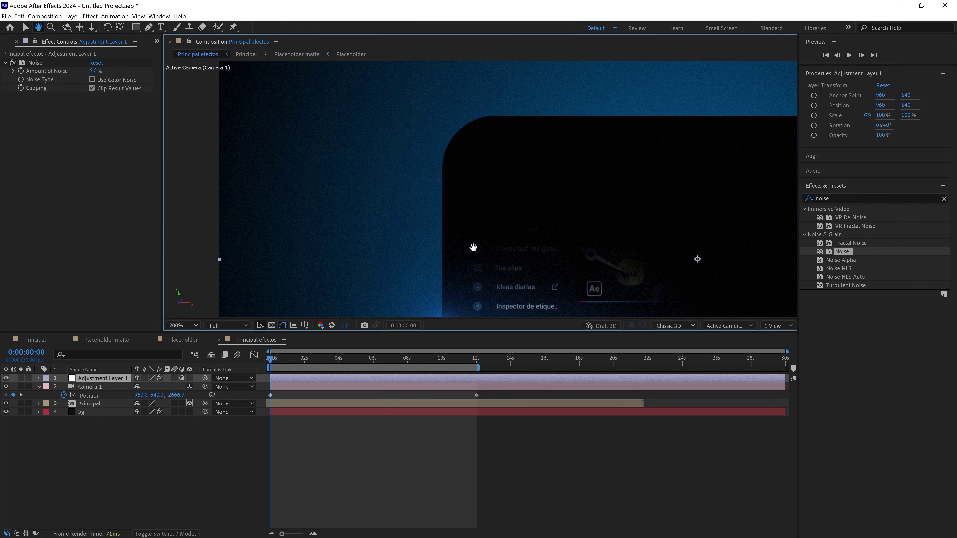
scroll(473, 247, "down", 2)
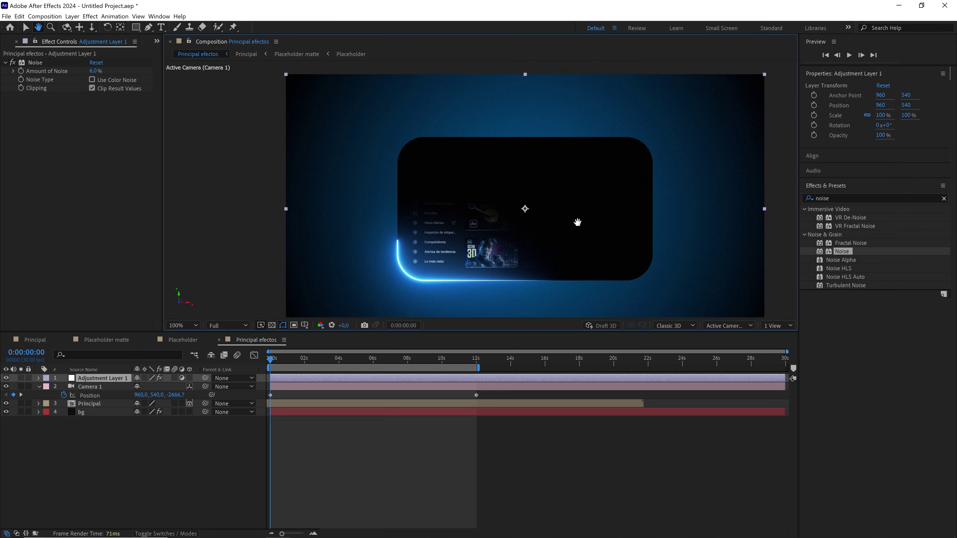
key("v")
left_click(181, 326)
left_click(183, 337)
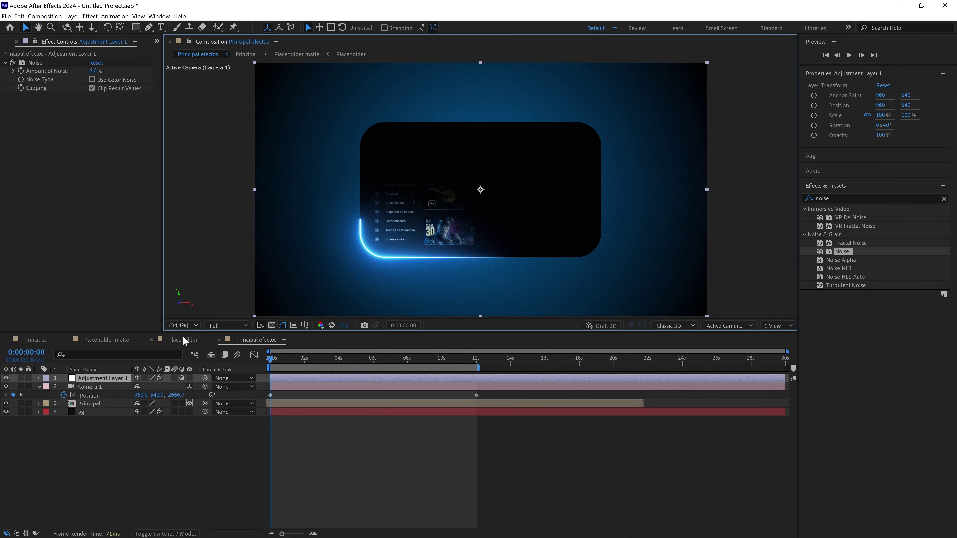
Set the project colour depth to 16 bpc and preview the camera push-in animation
left_click(213, 439)
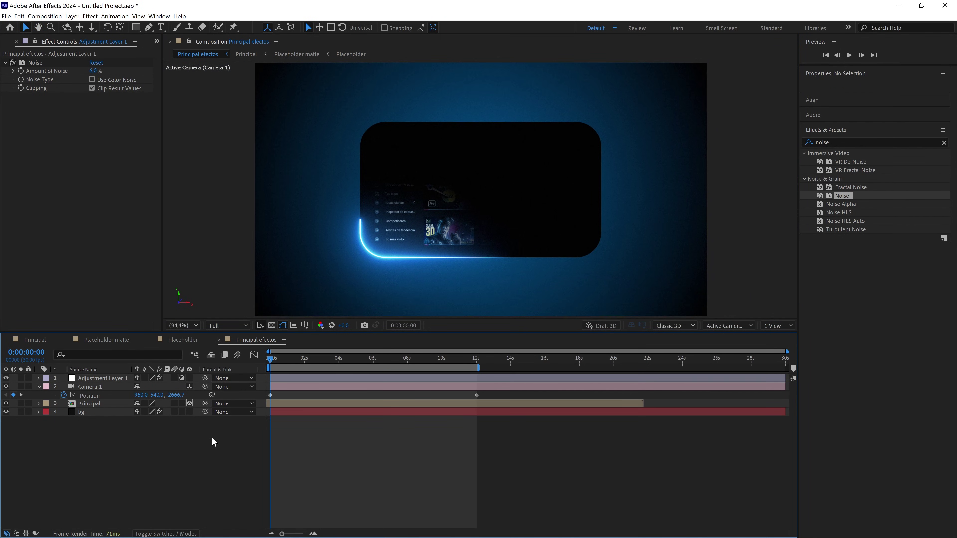
left_click(14, 42)
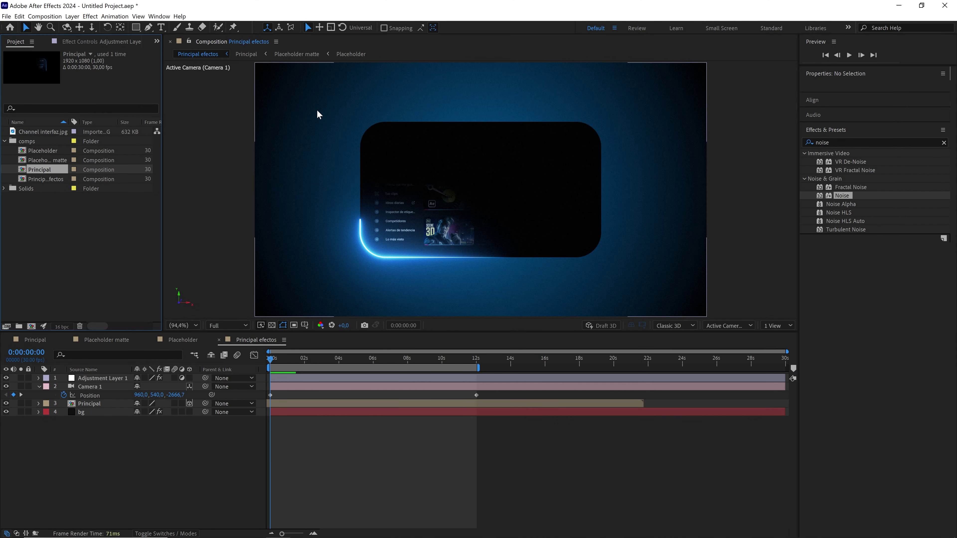
left_click(63, 328, "alt")
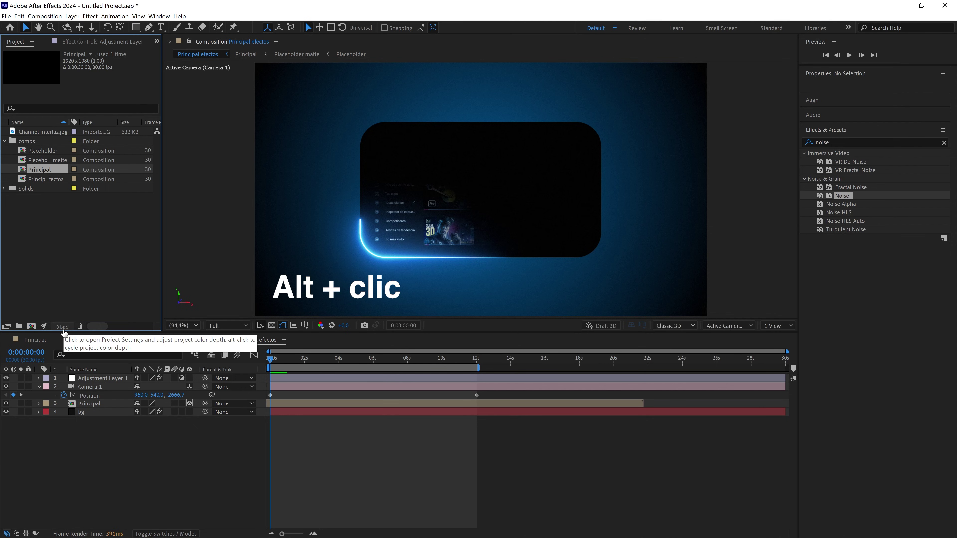
left_click(63, 327, "alt")
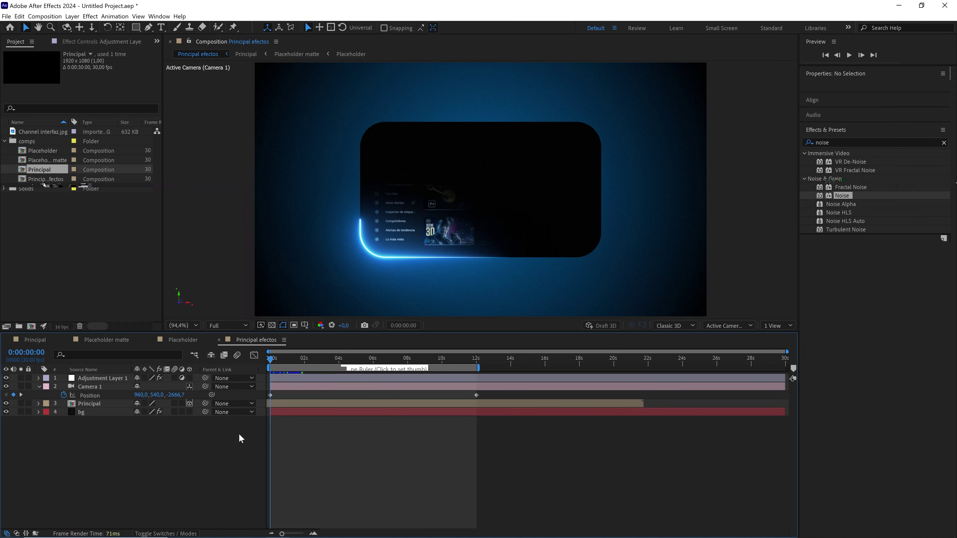
key("space")
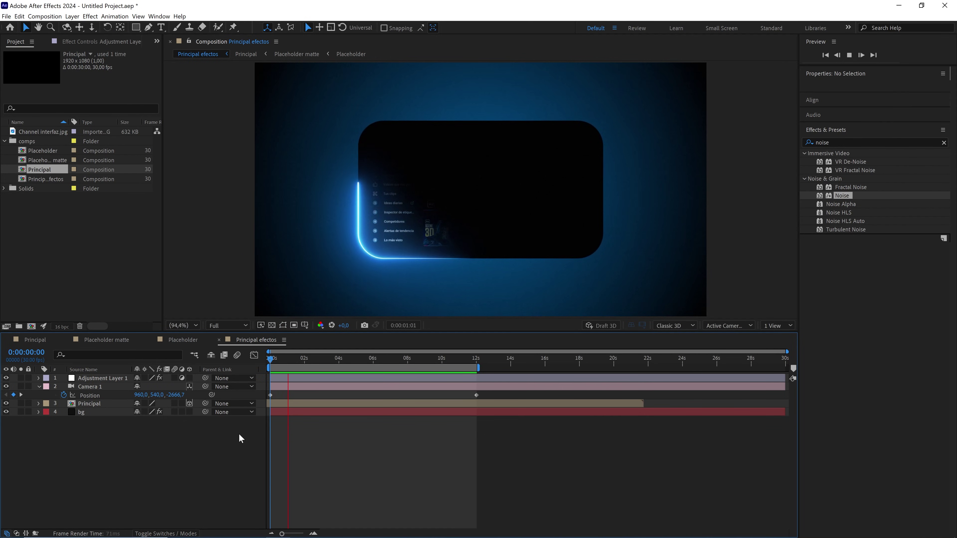